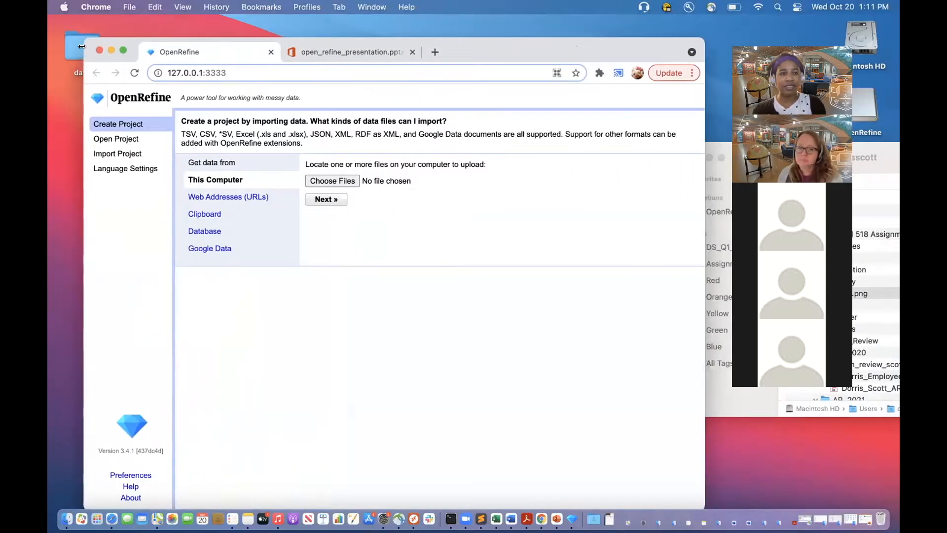
Step: Choose the 20 CSV files naics_4451_p01.csv through naics_4451_p20.csv from the business_data folder as the project's source data
click(123, 50)
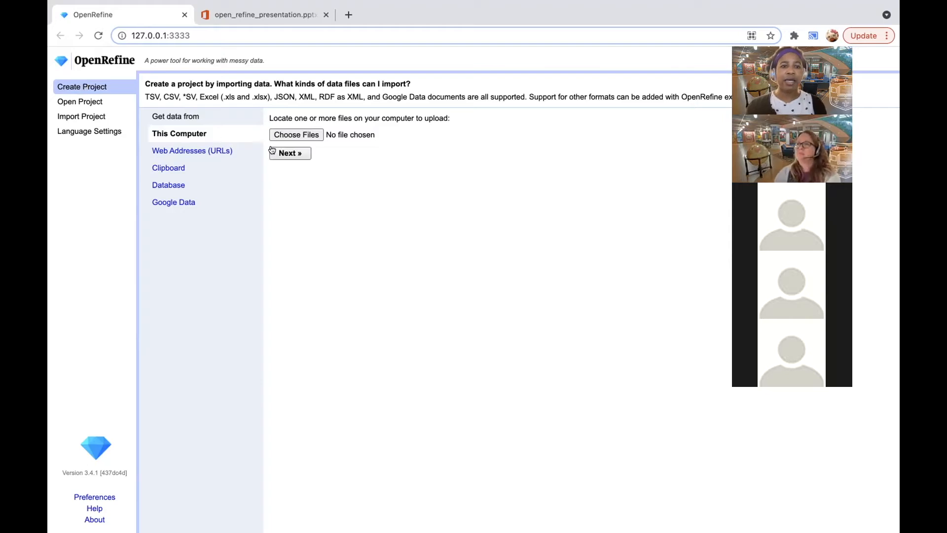
click(286, 136)
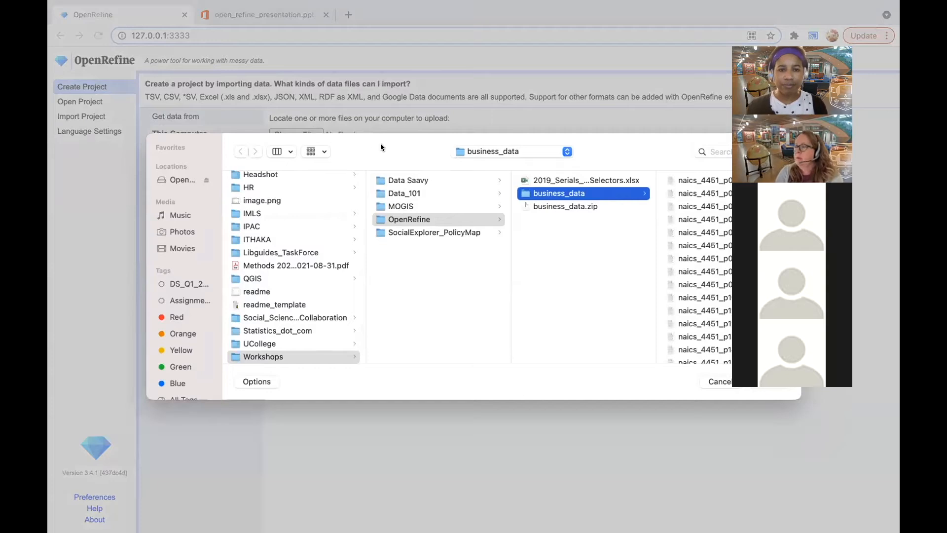
click(686, 181)
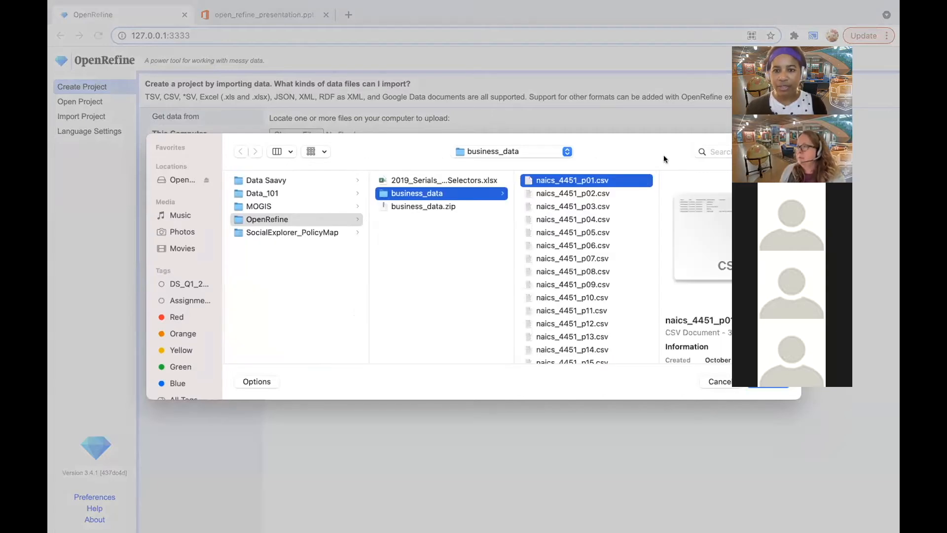
scroll(555, 325, down, 5)
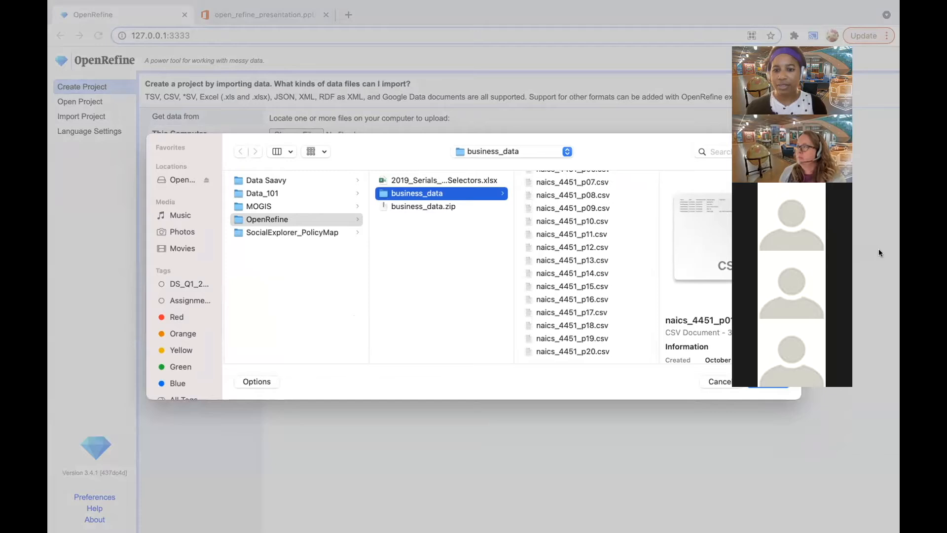
scroll(556, 316, down, 1)
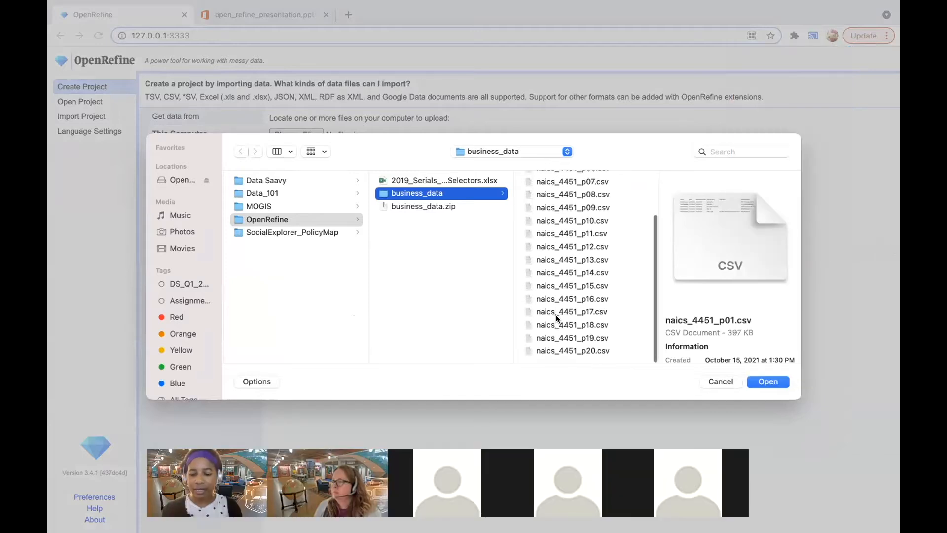
shift+click(572, 351)
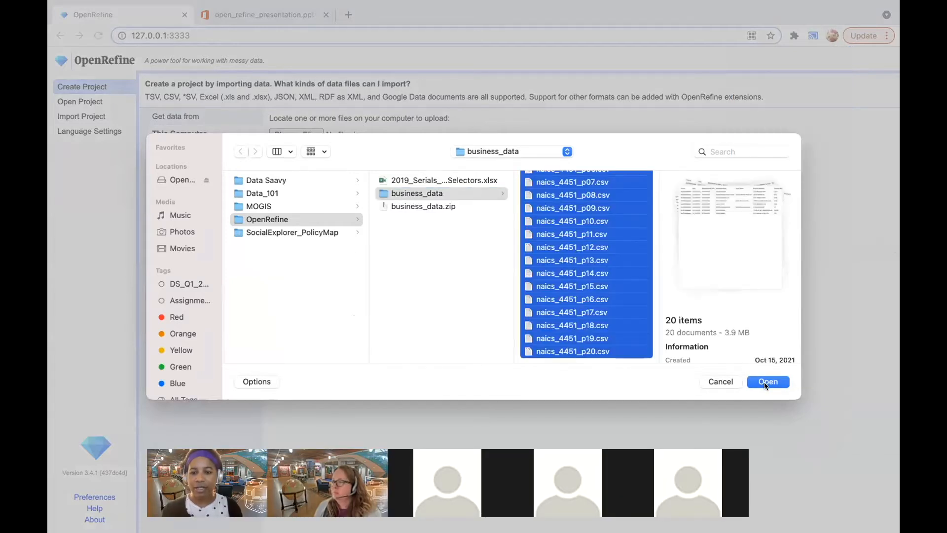
click(768, 382)
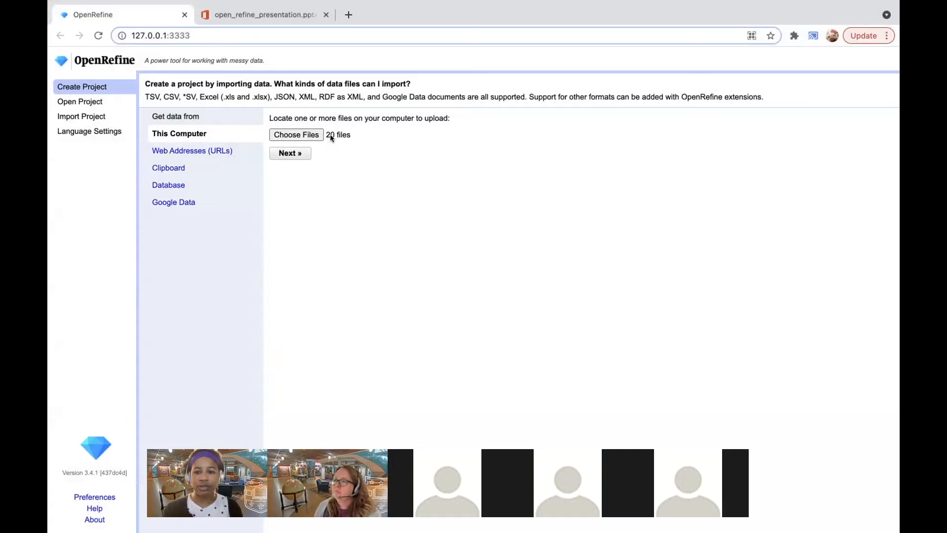
Step: Upload the chosen CSV files and proceed to configuring the parsing options with all of them selected for import
mouse_move(331, 136)
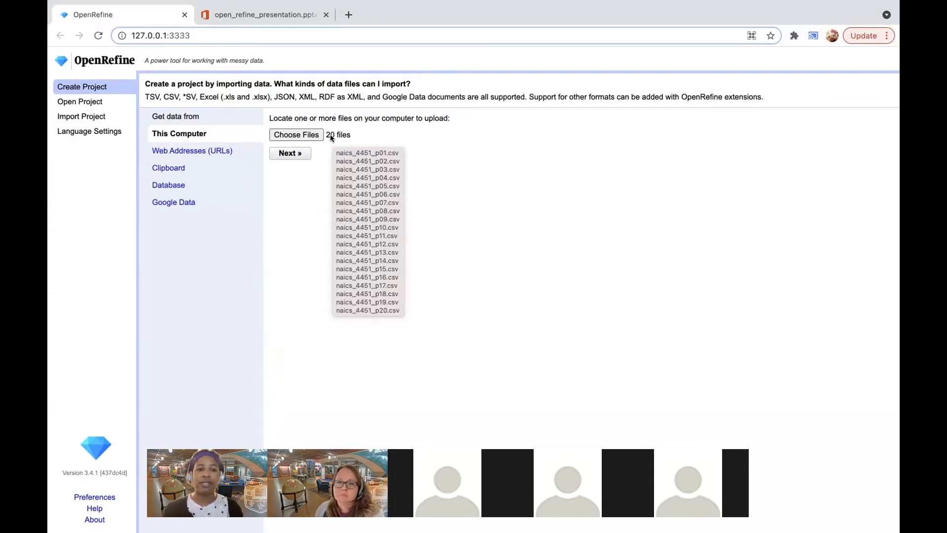
click(291, 153)
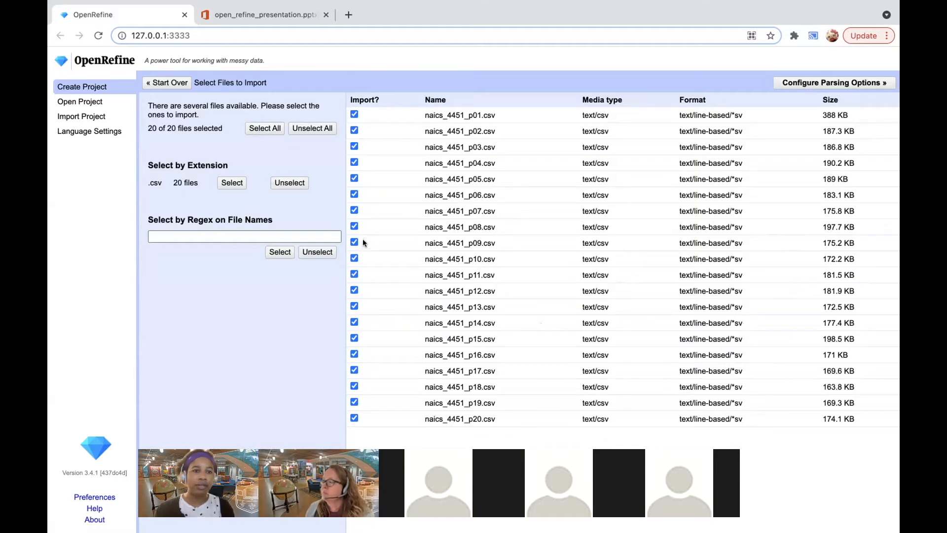
click(816, 83)
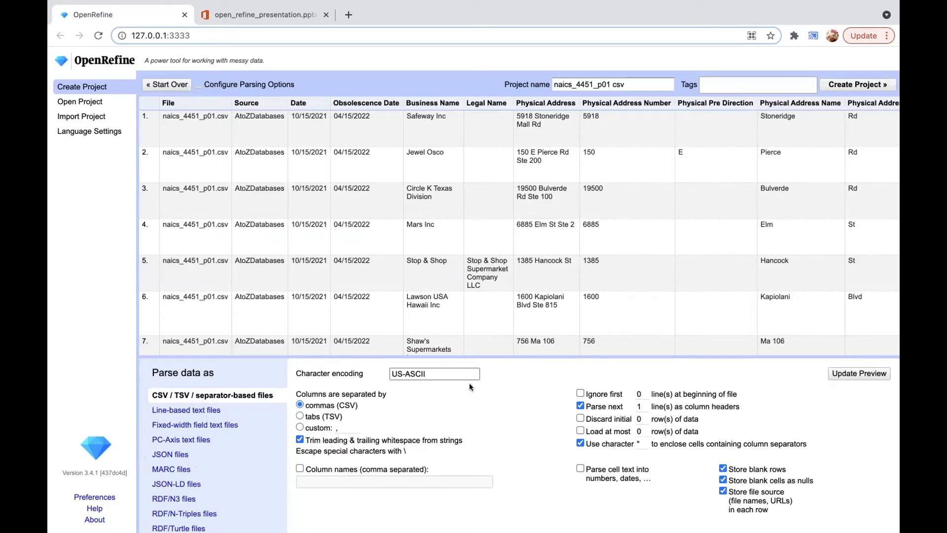
Step: Review the available file formats and create the project naics_4451_p01 csv with the comma-separated default parsing settings
scroll(194, 474, down, 1)
scroll(194, 474, up, 1)
scroll(194, 474, down, 3)
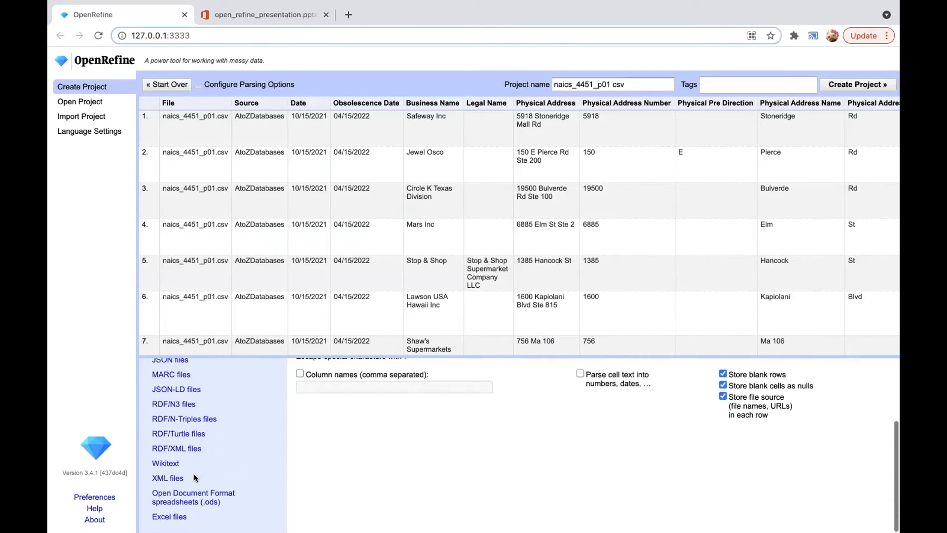
scroll(194, 474, up, 3)
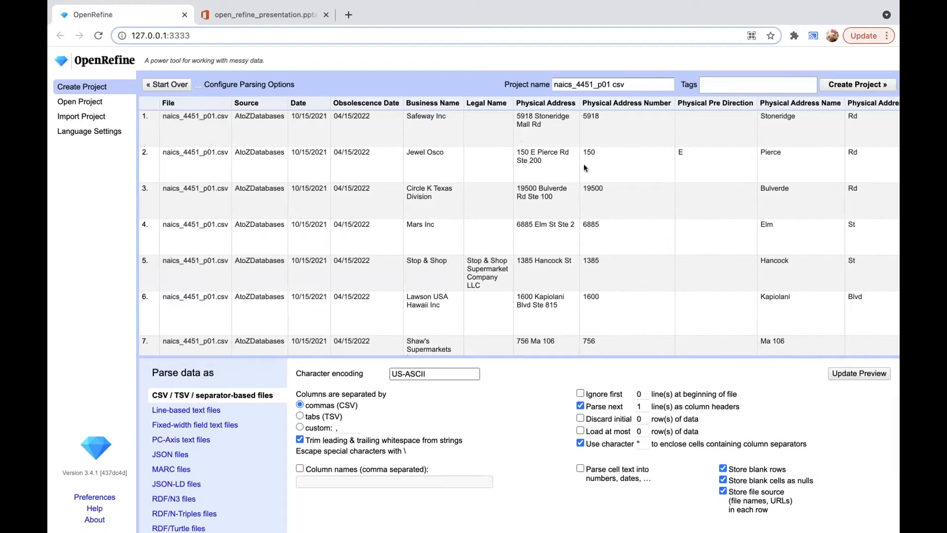
click(841, 86)
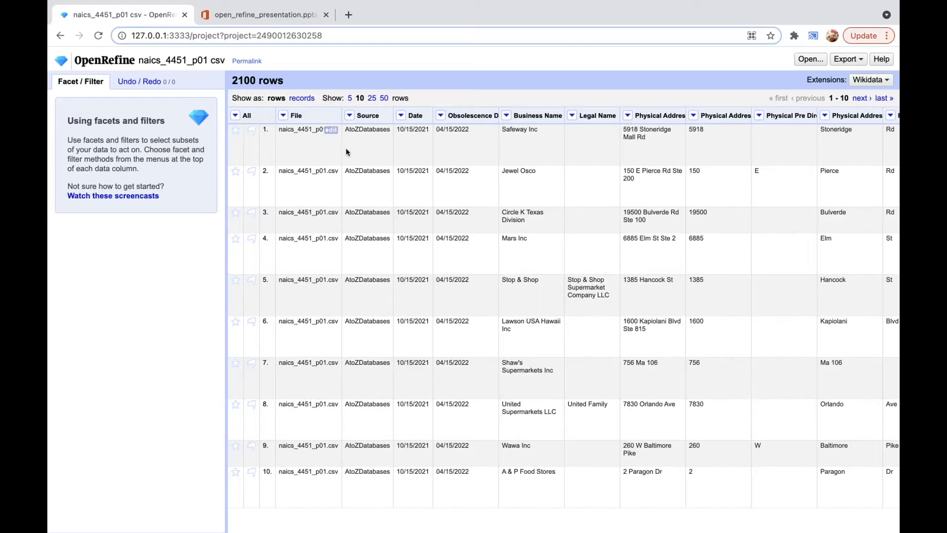
Step: Add a text facet on the Primary SIC Description column
scroll(491, 262, right, 10)
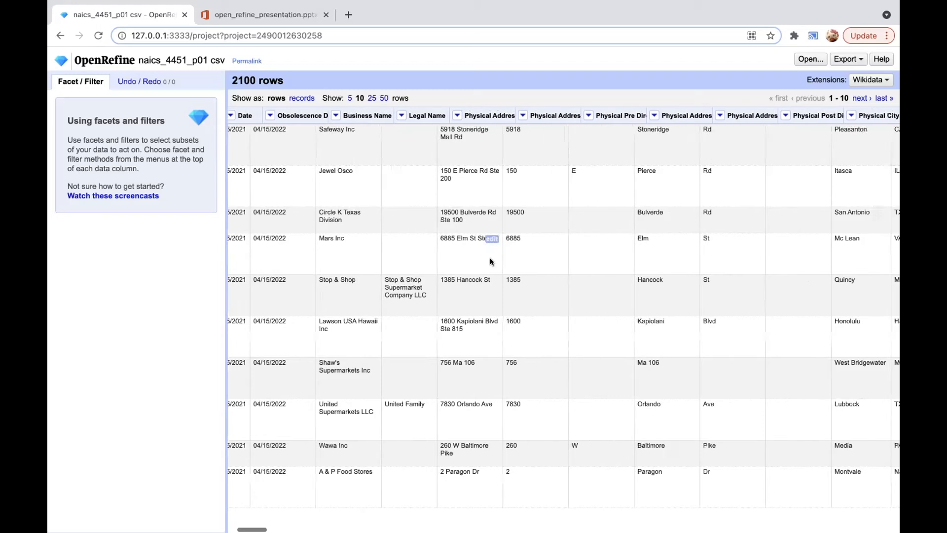
scroll(491, 261, right, 7)
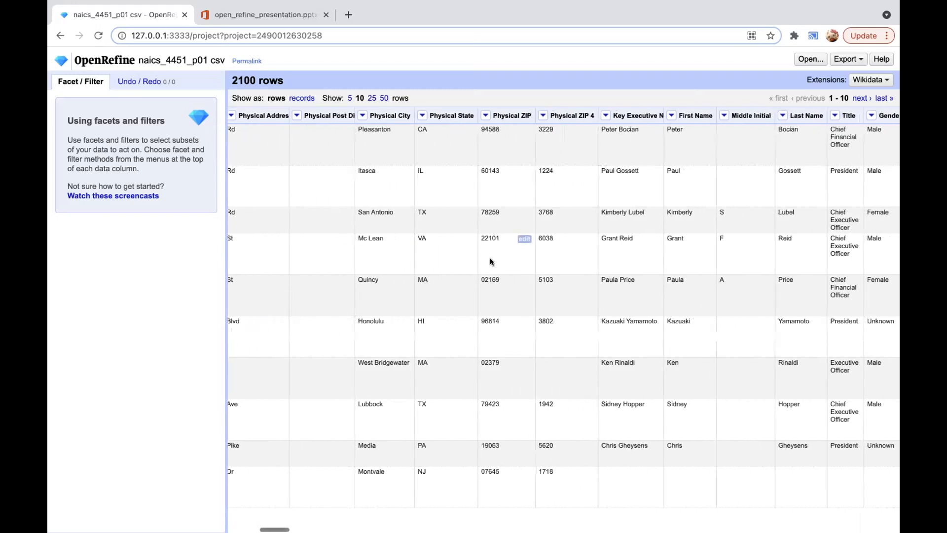
scroll(492, 261, right, 3)
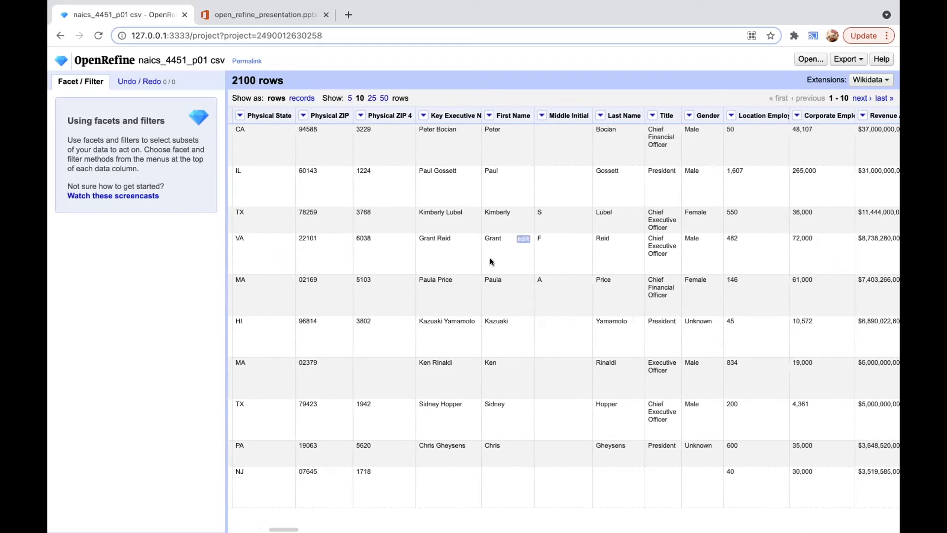
scroll(491, 261, right, 1)
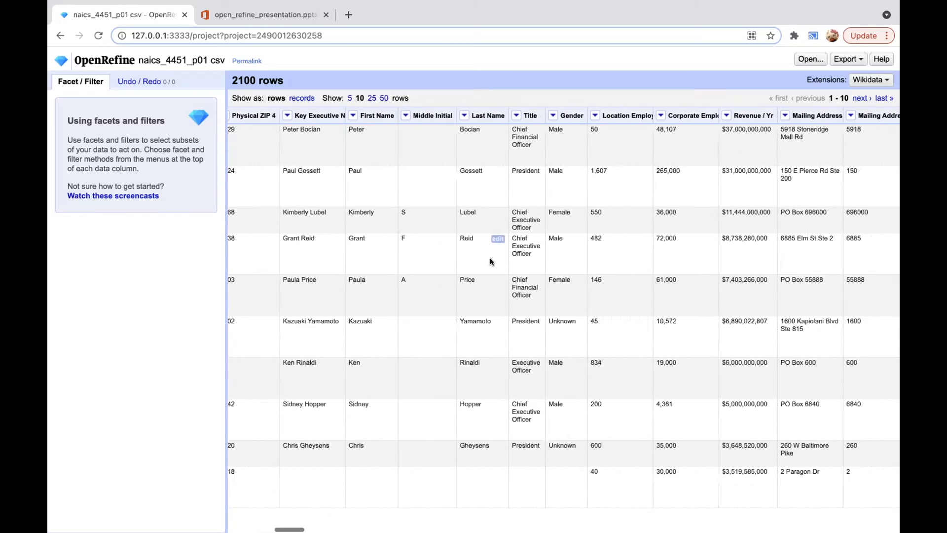
scroll(491, 261, right, 4)
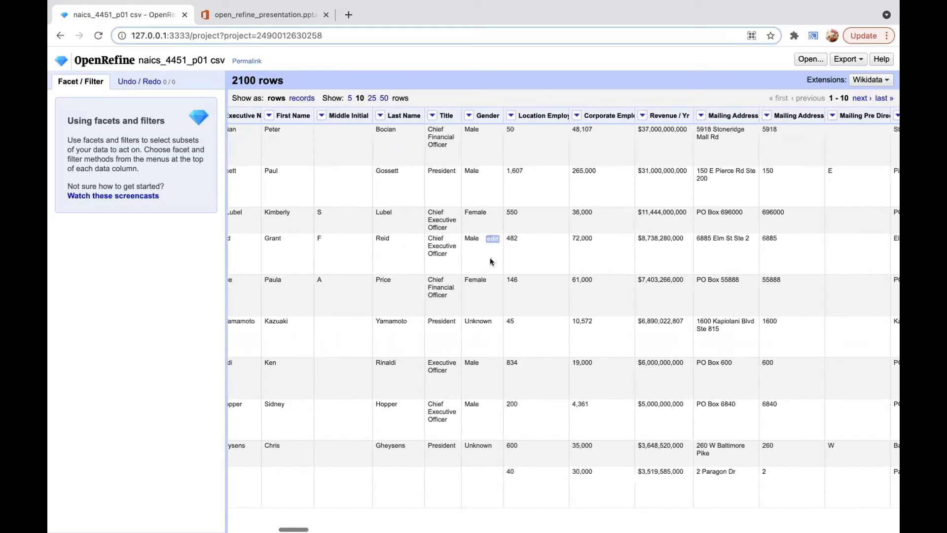
scroll(491, 262, right, 15)
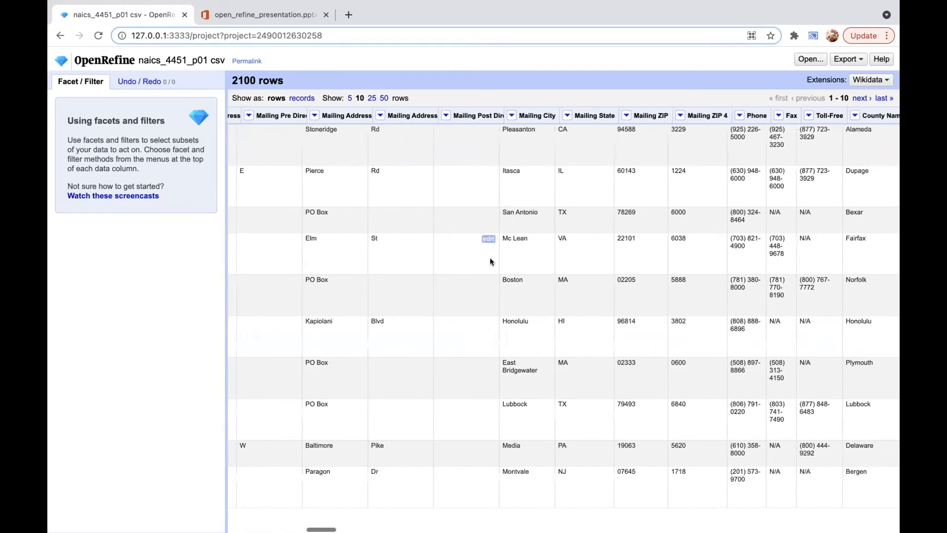
scroll(490, 258, right, 6)
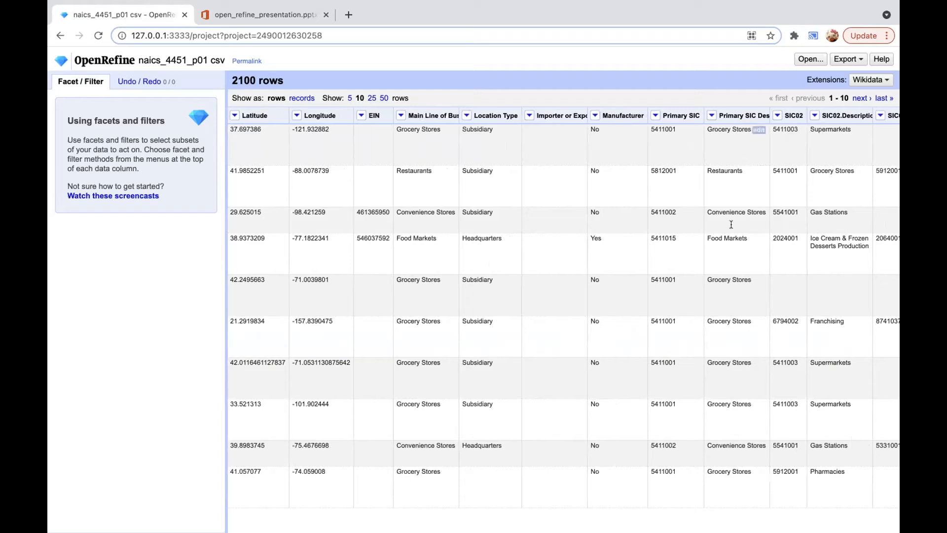
click(710, 116)
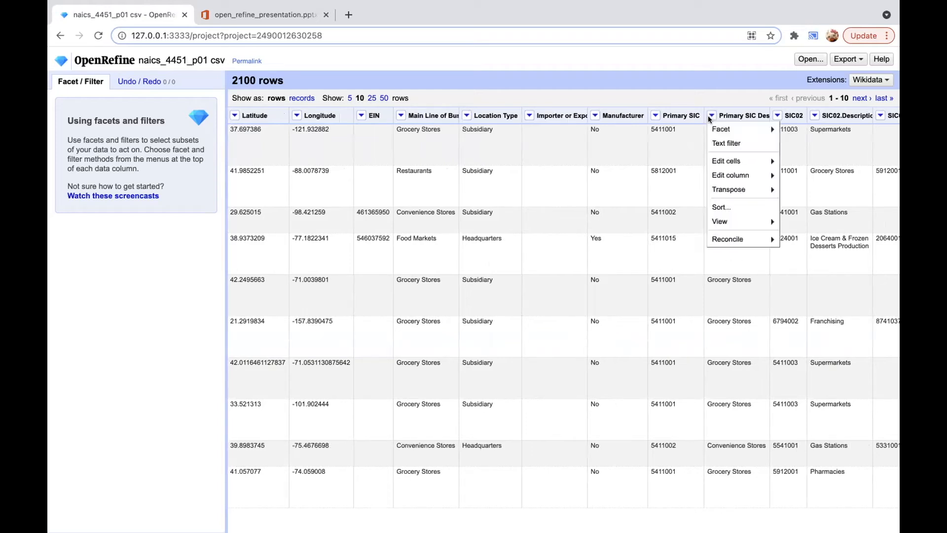
mouse_move(720, 129)
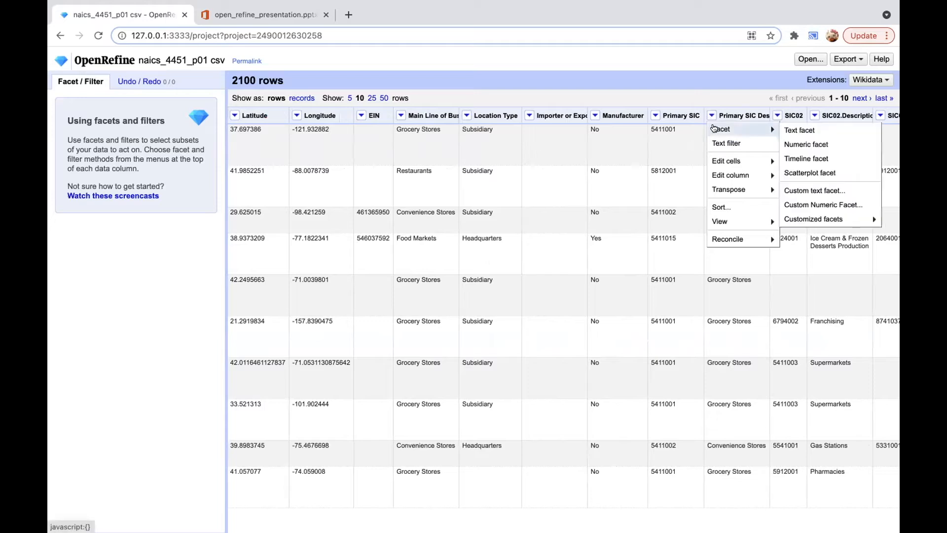
click(786, 131)
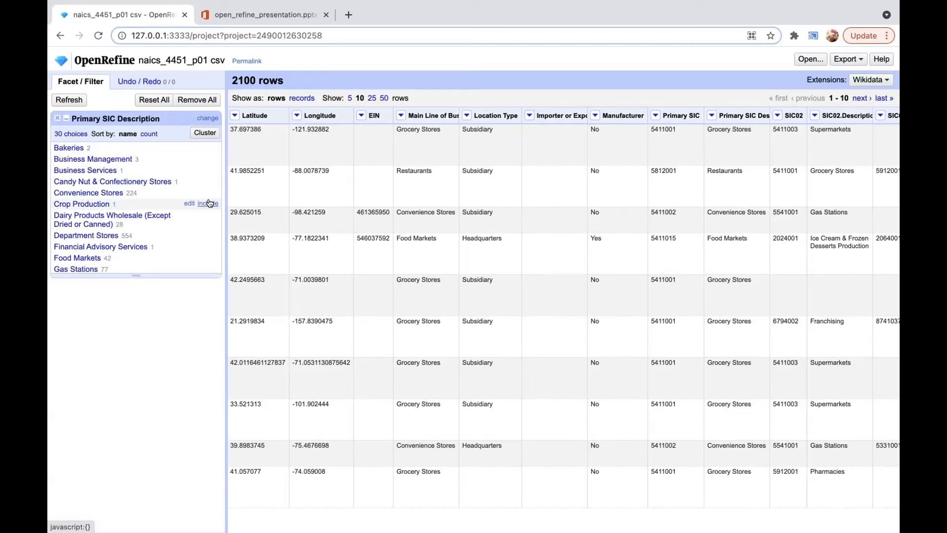
Step: Sort the Primary SIC Description facet by count and look through its choices down to the least frequent ones
click(148, 134)
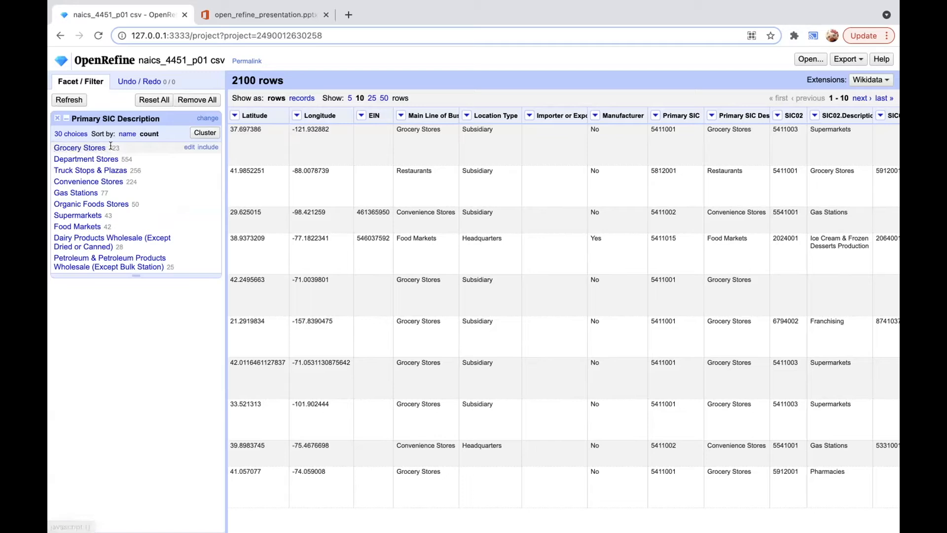
scroll(151, 224, down, 10)
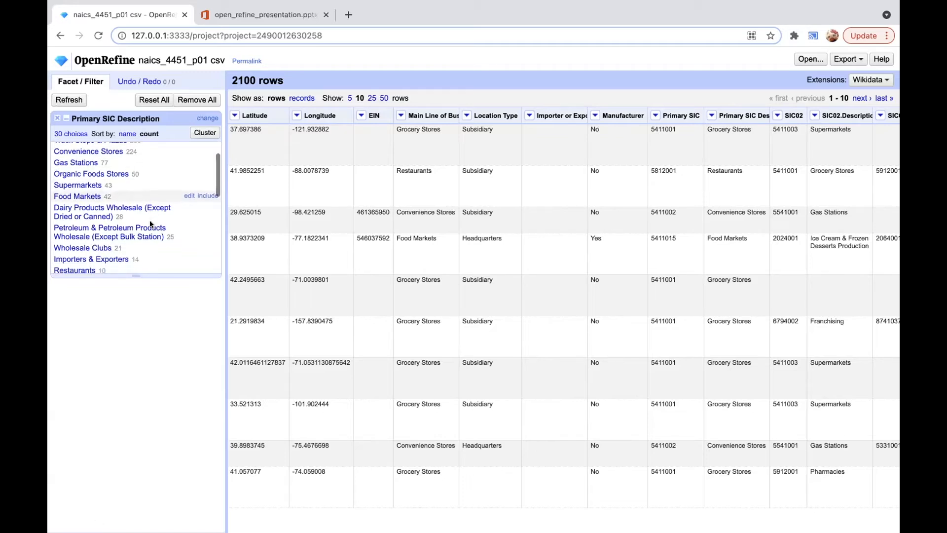
scroll(151, 225, down, 3)
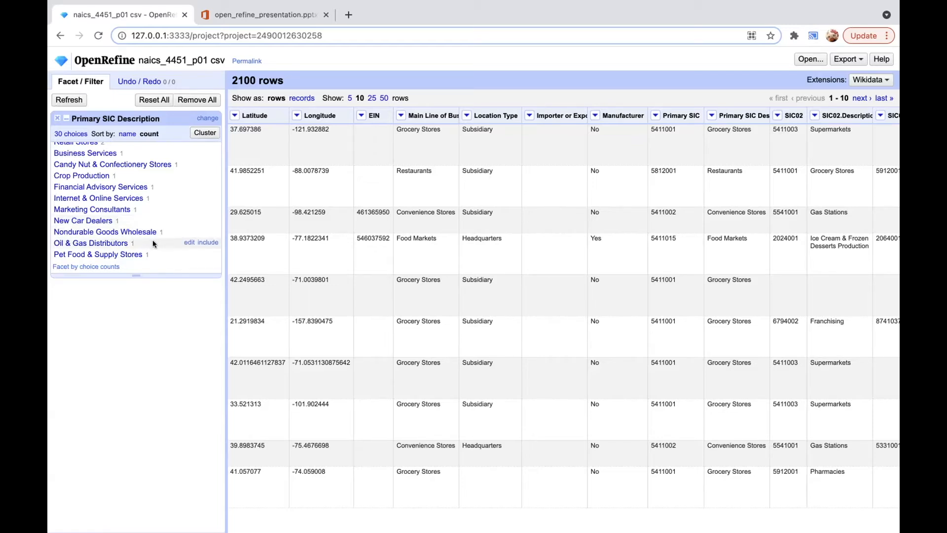
Step: Add a numeric facet on the 2019 % Sales Growth column
scroll(593, 237, right, 5)
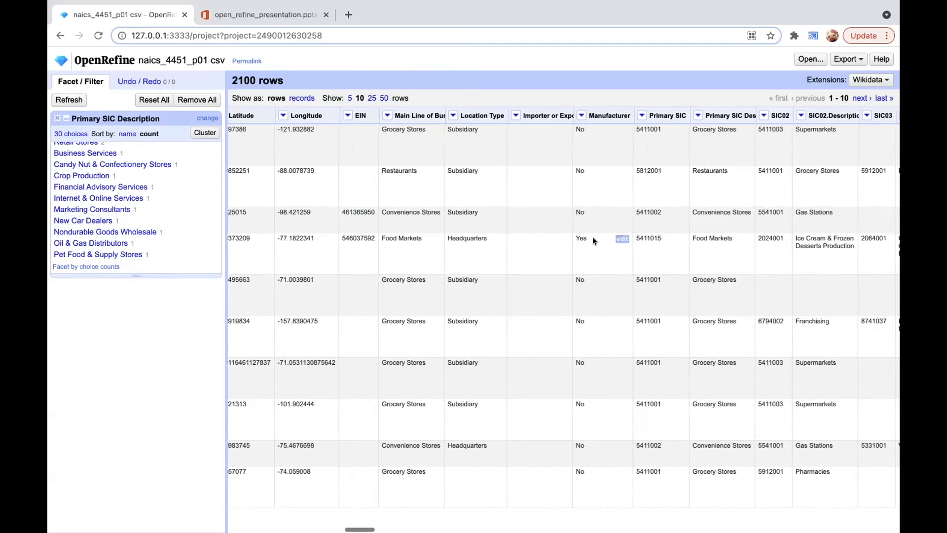
scroll(593, 237, right, 8)
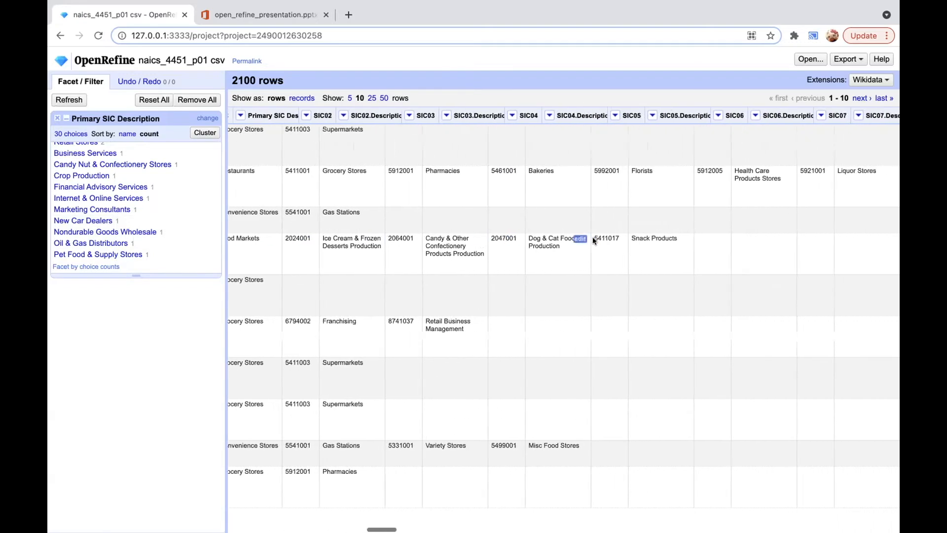
scroll(592, 238, right, 5)
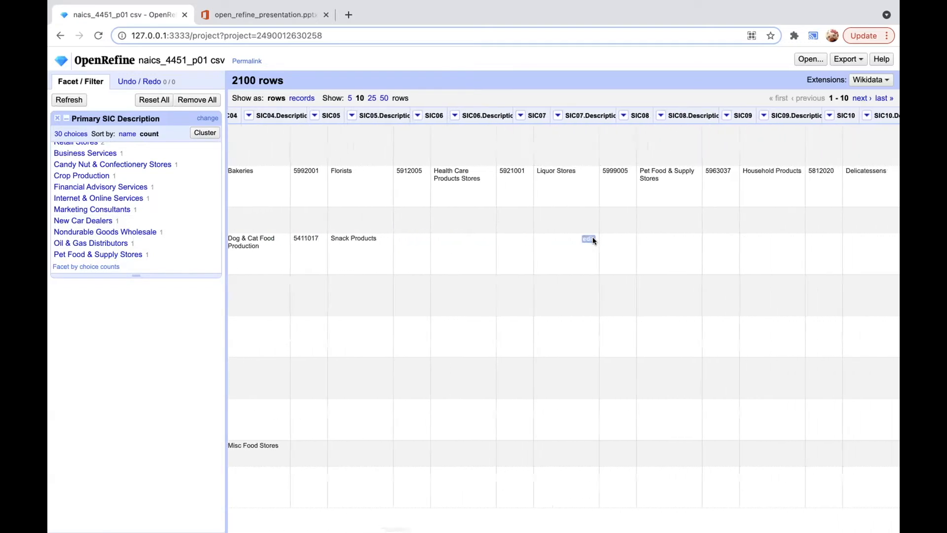
scroll(593, 240, right, 8)
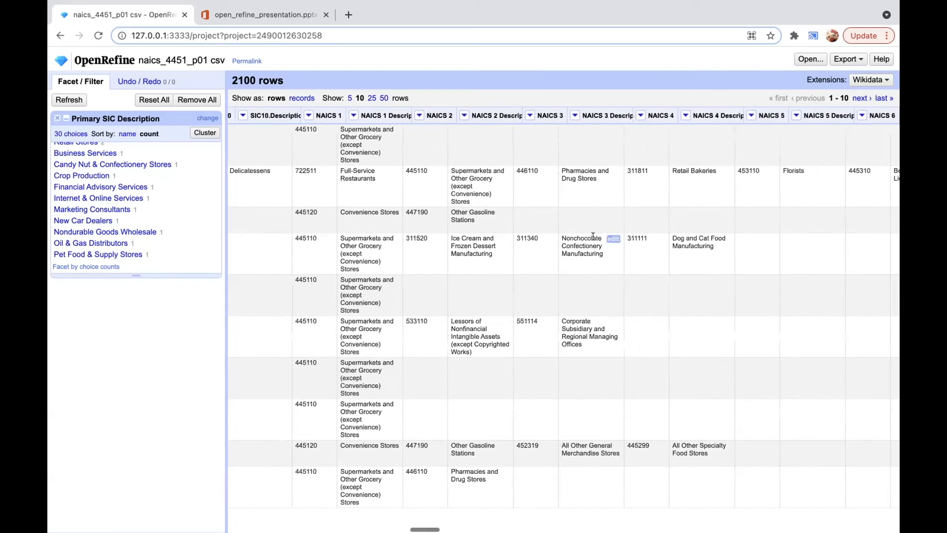
scroll(593, 240, right, 6)
scroll(593, 240, right, 10)
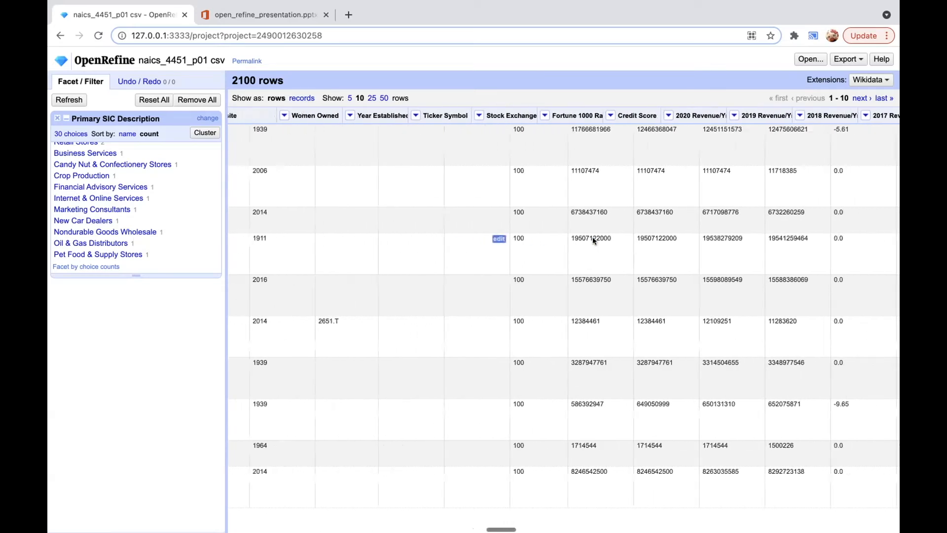
scroll(593, 237, right, 3)
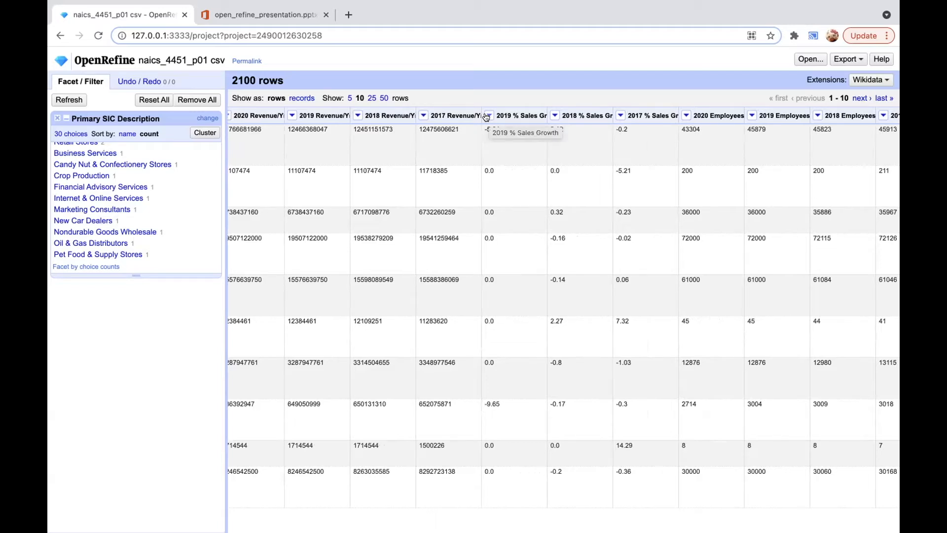
click(488, 116)
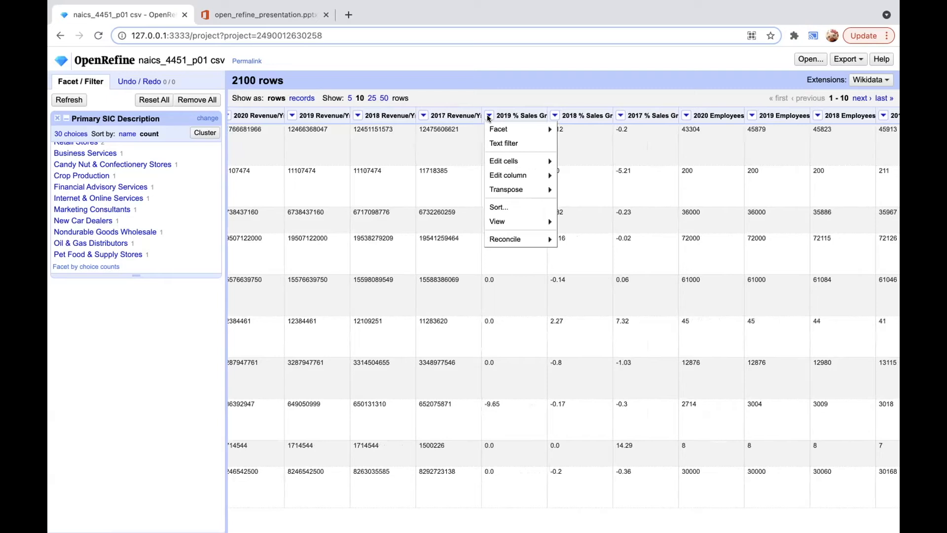
mouse_move(521, 129)
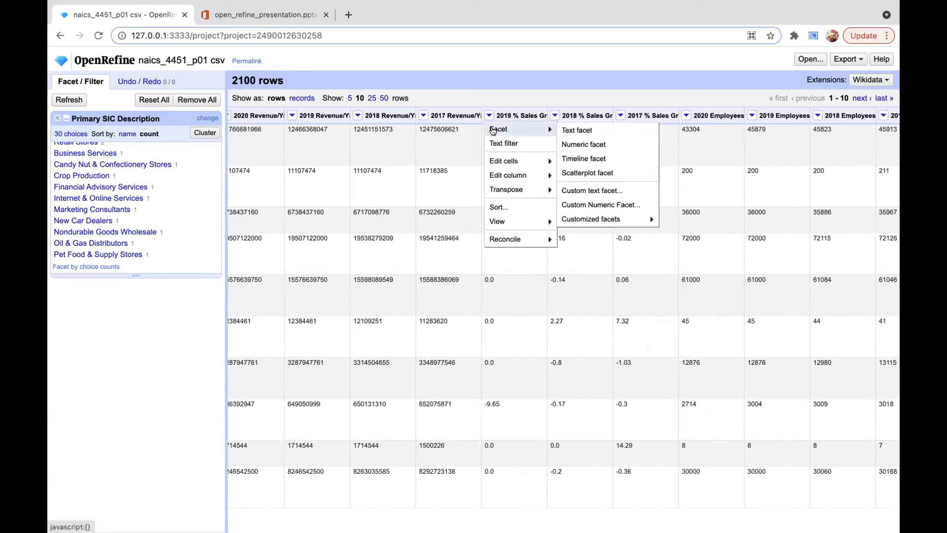
click(575, 144)
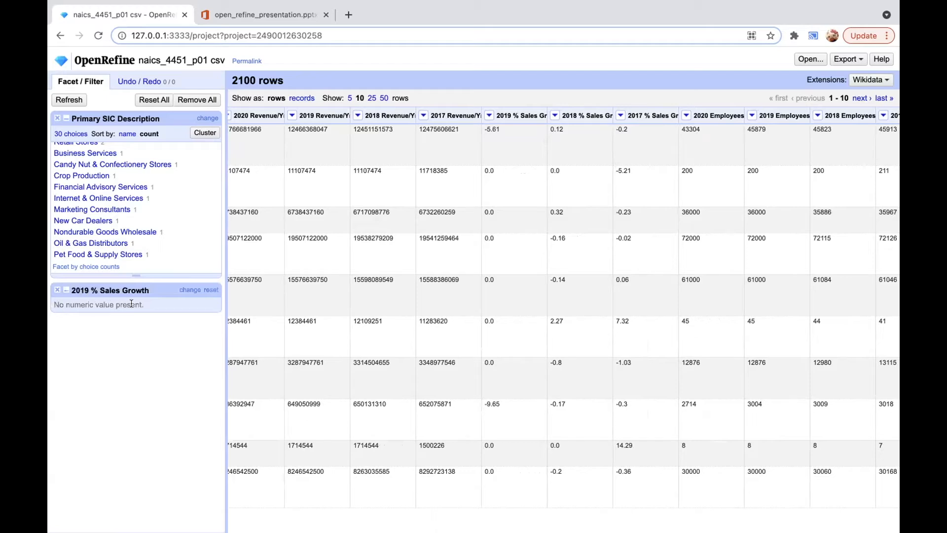
Step: Remove the 2019 % Sales Growth facet and convert that column's cells to numbers
click(57, 289)
click(490, 115)
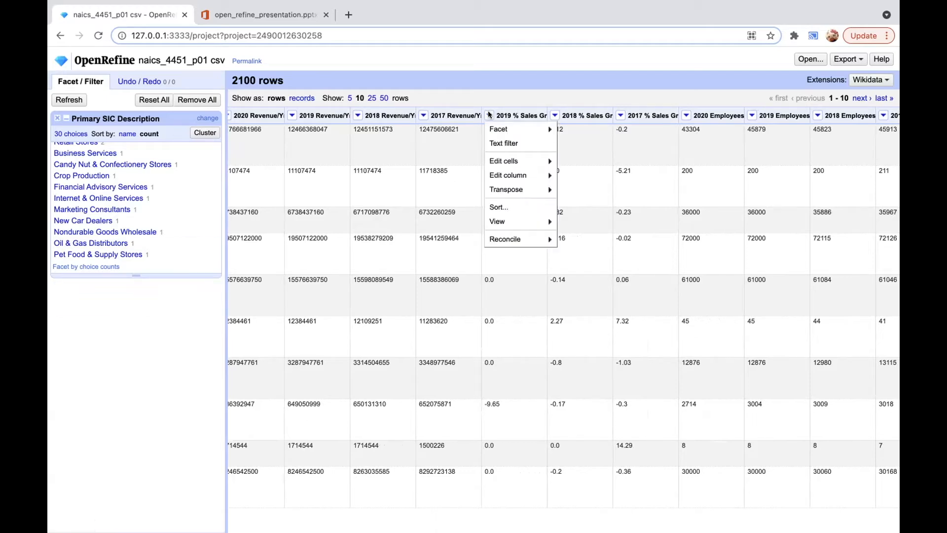
mouse_move(506, 162)
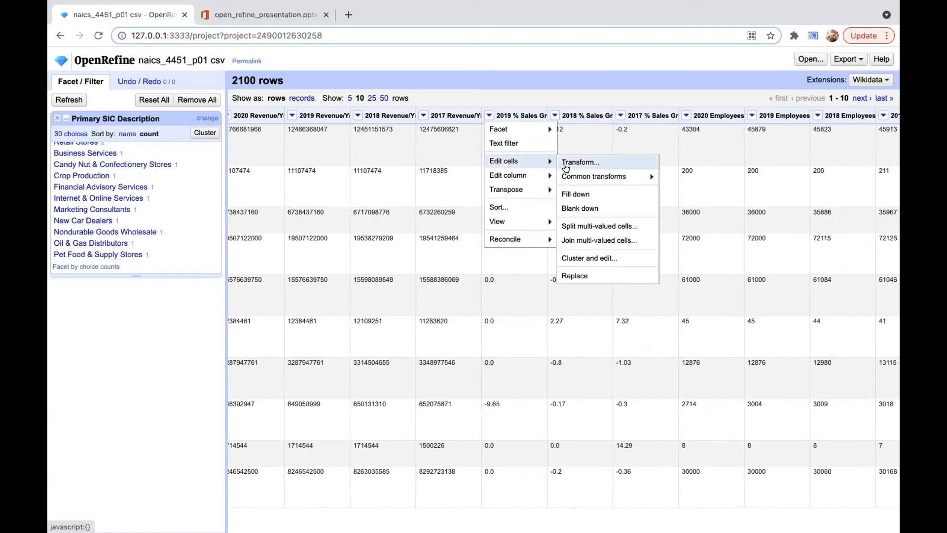
mouse_move(568, 175)
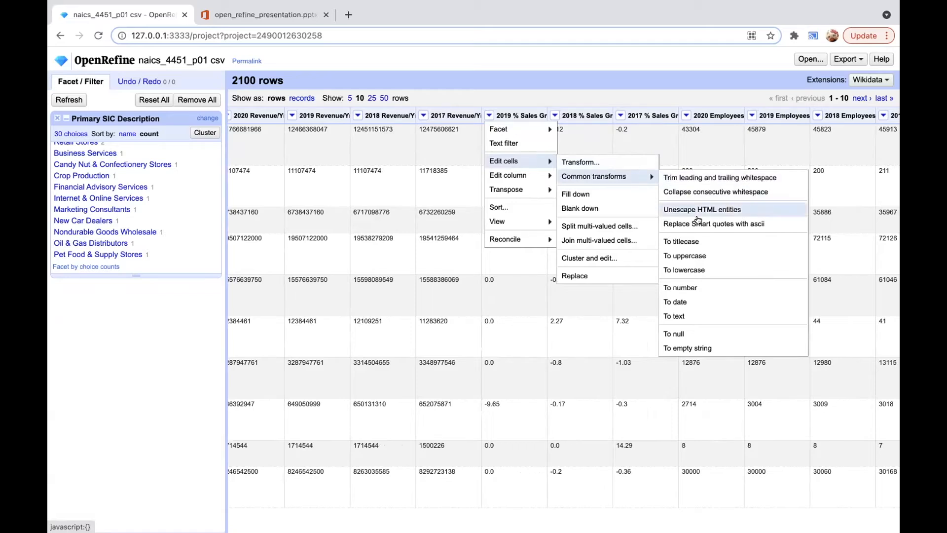
click(702, 281)
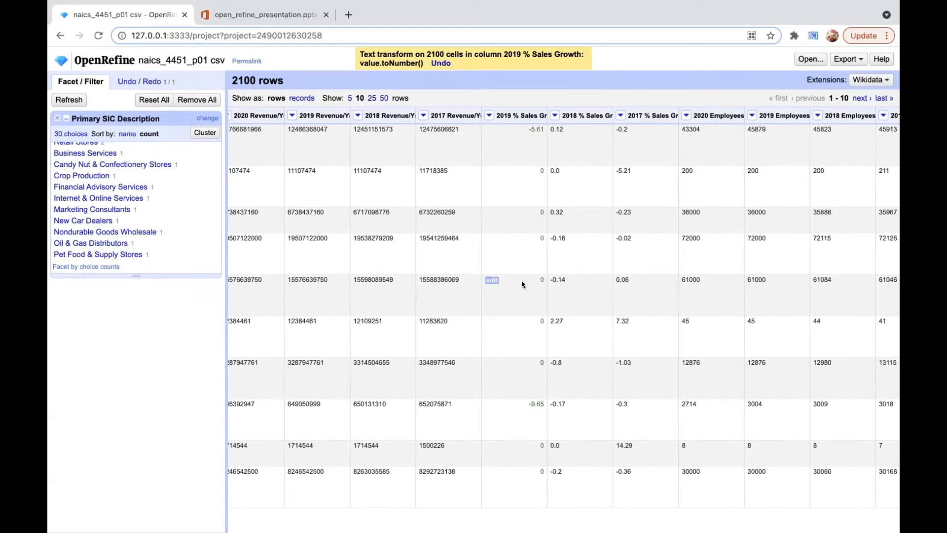
Step: Add a numeric facet on the number-converted 2019 % Sales Growth column
click(489, 116)
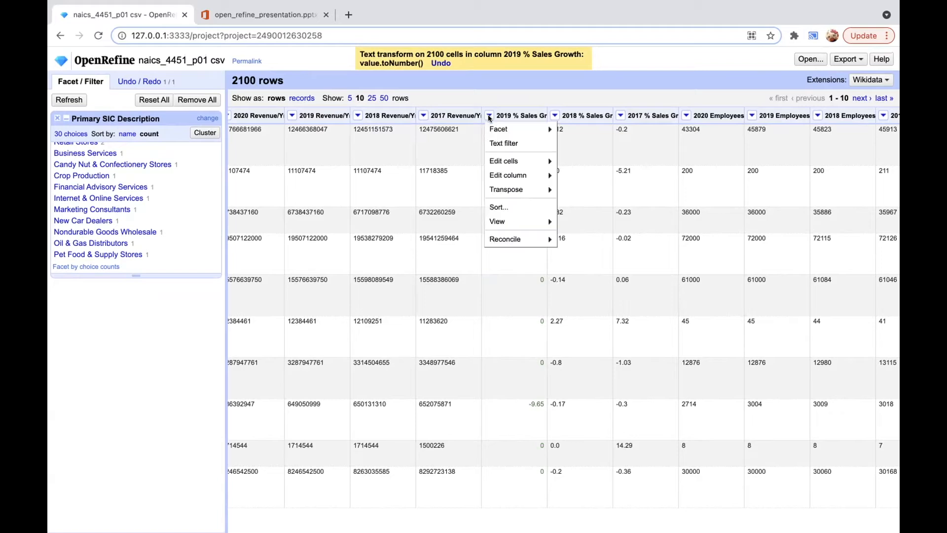
mouse_move(492, 128)
click(566, 140)
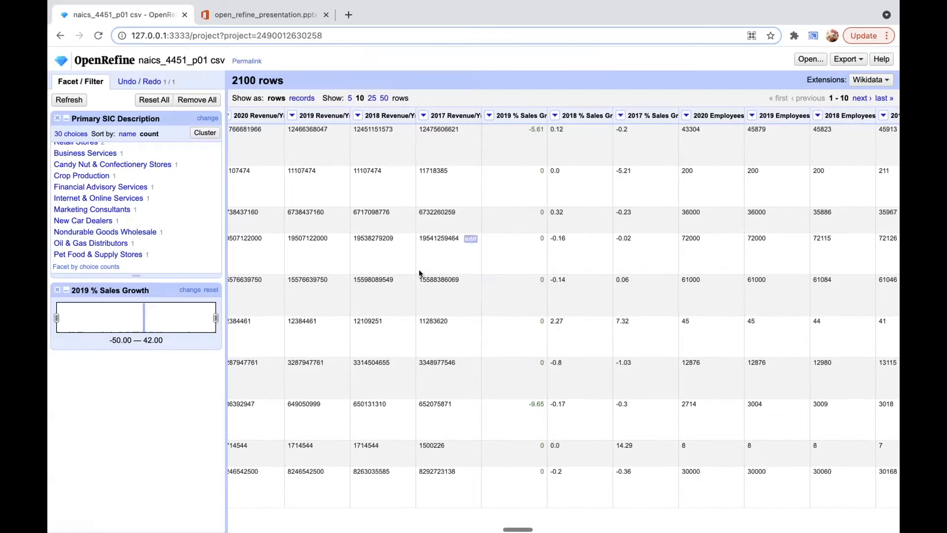
Step: Try a timeline facet on the unconverted Year Established column, and remove it
scroll(419, 272, left, 2)
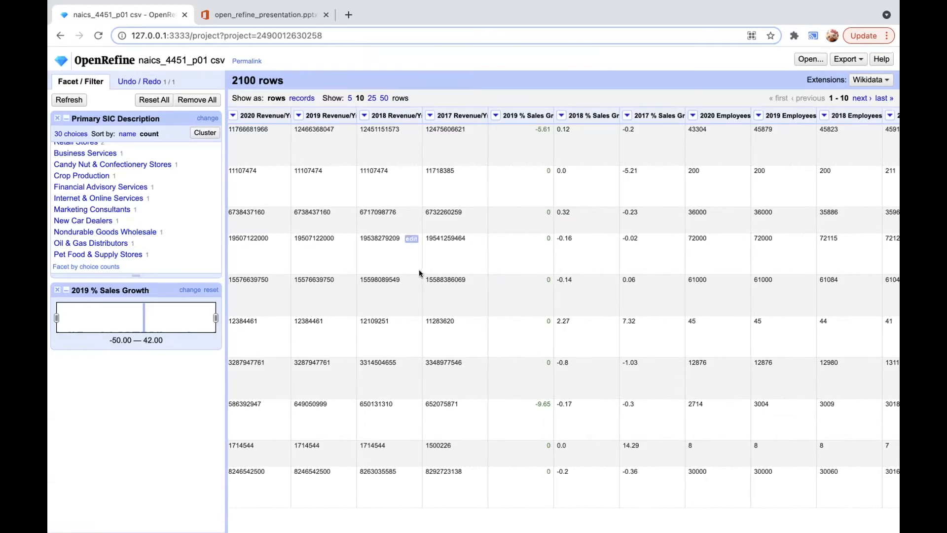
scroll(419, 272, left, 3)
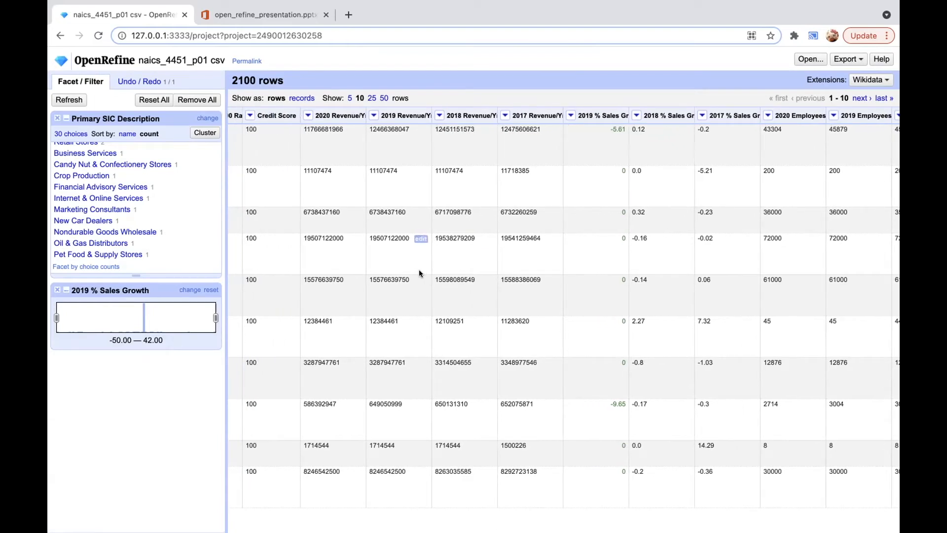
scroll(419, 272, left, 15)
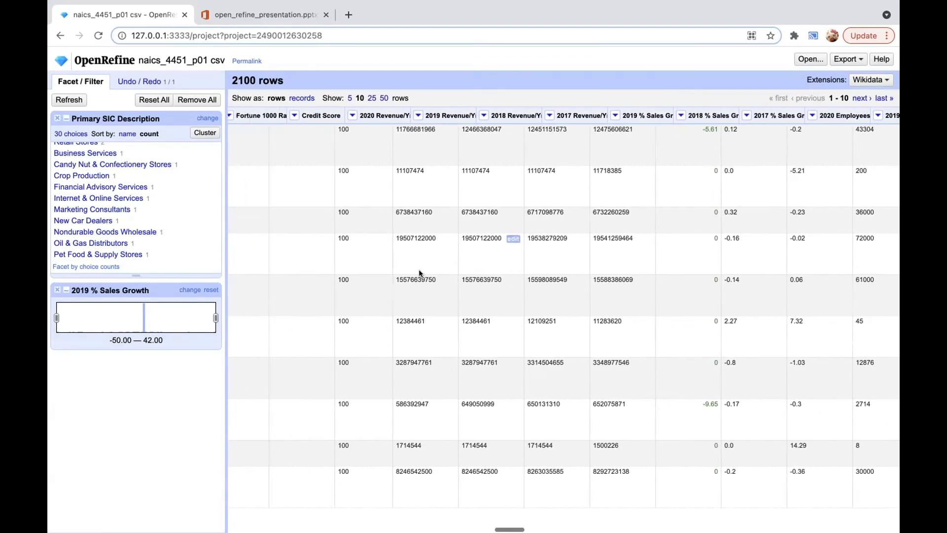
scroll(419, 272, left, 7)
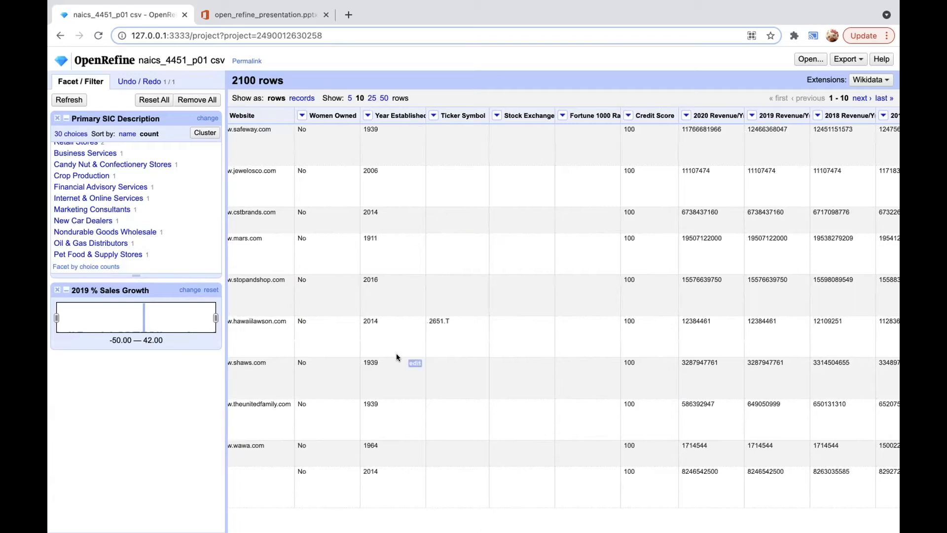
click(366, 114)
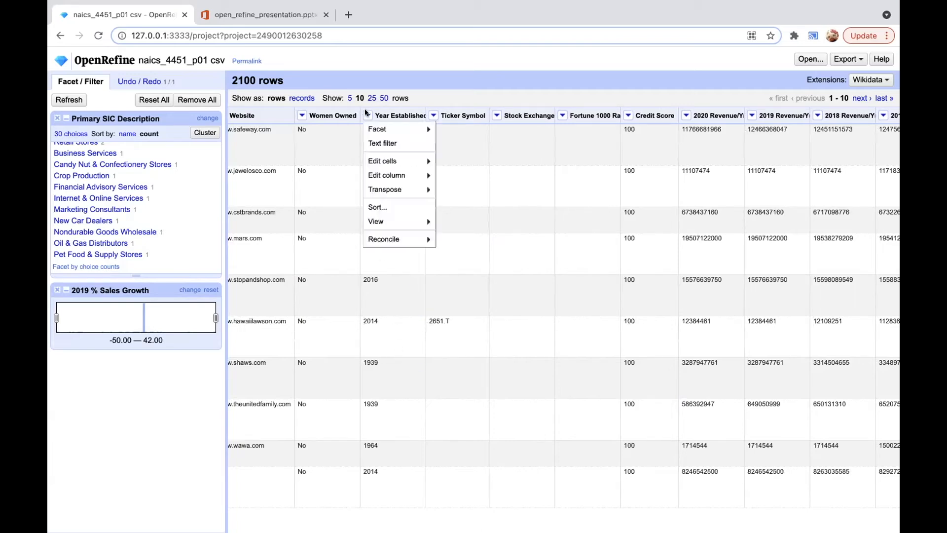
mouse_move(373, 127)
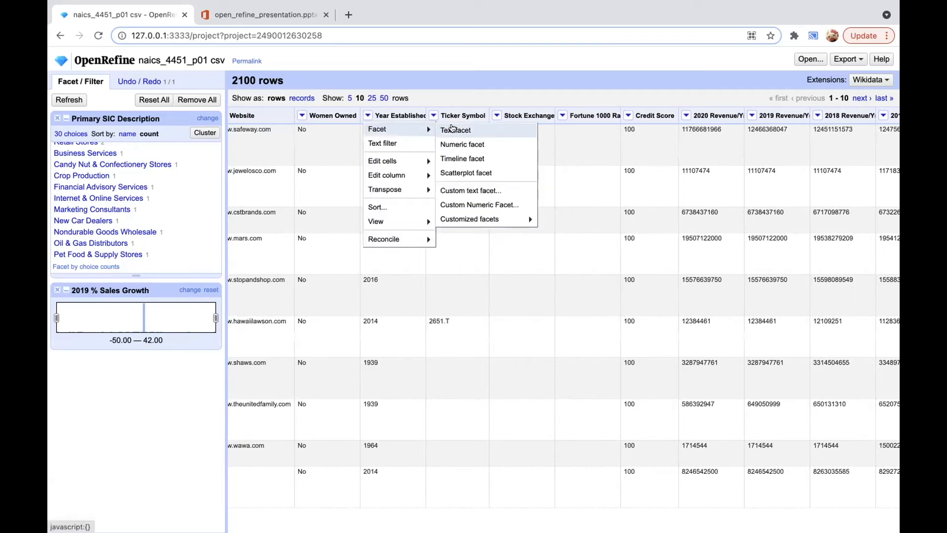
click(459, 159)
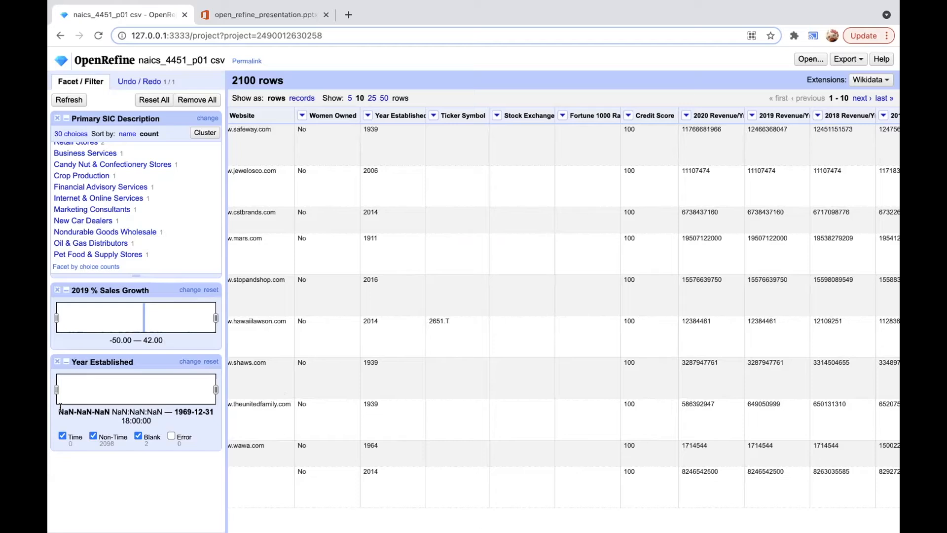
click(57, 361)
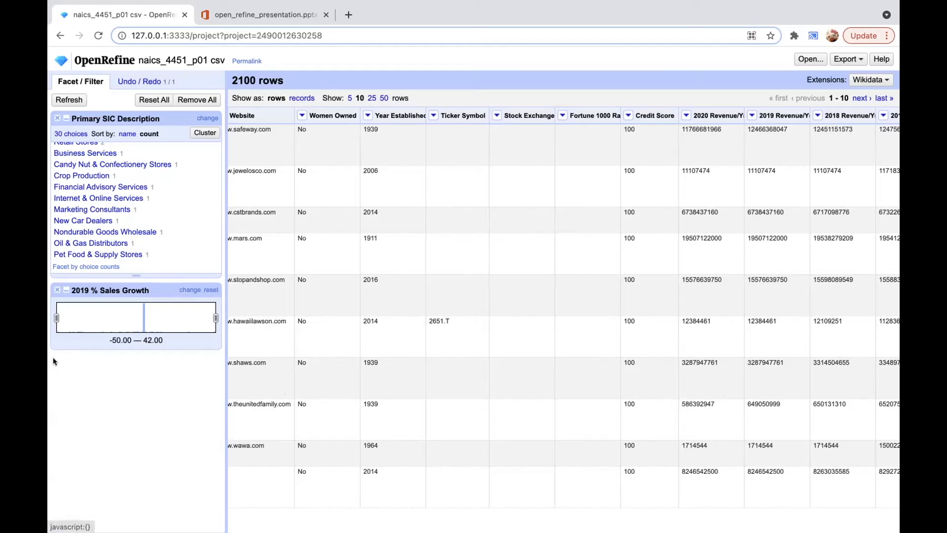
Step: Convert the cells of the Year Established column to dates
click(365, 114)
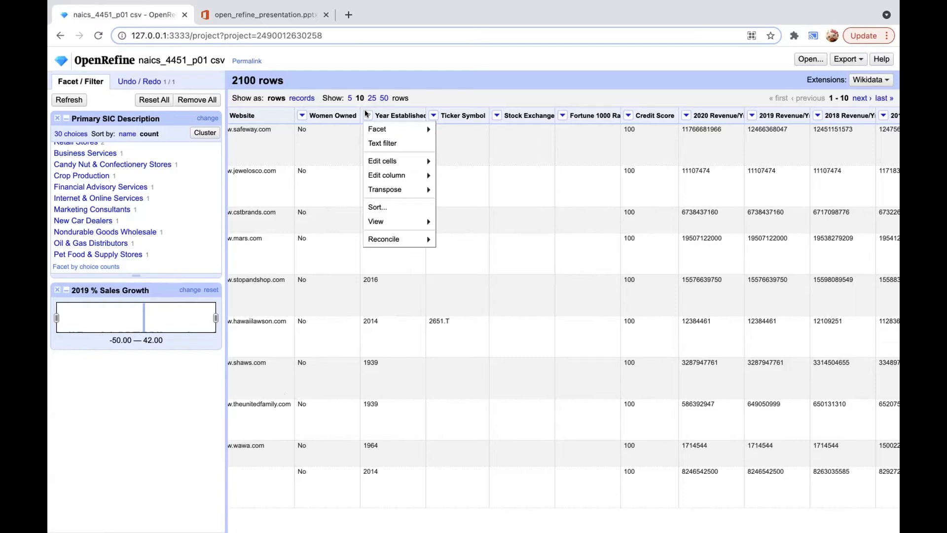
mouse_move(378, 164)
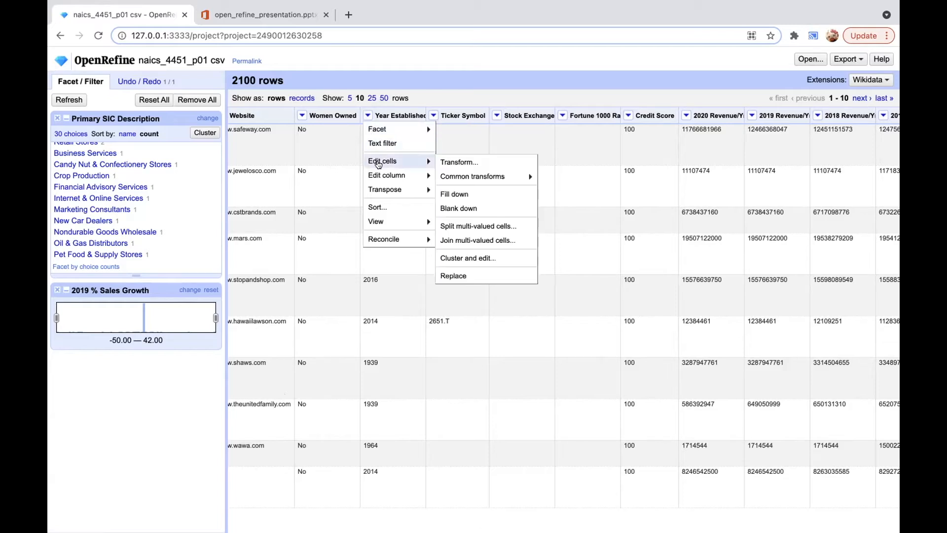
mouse_move(456, 178)
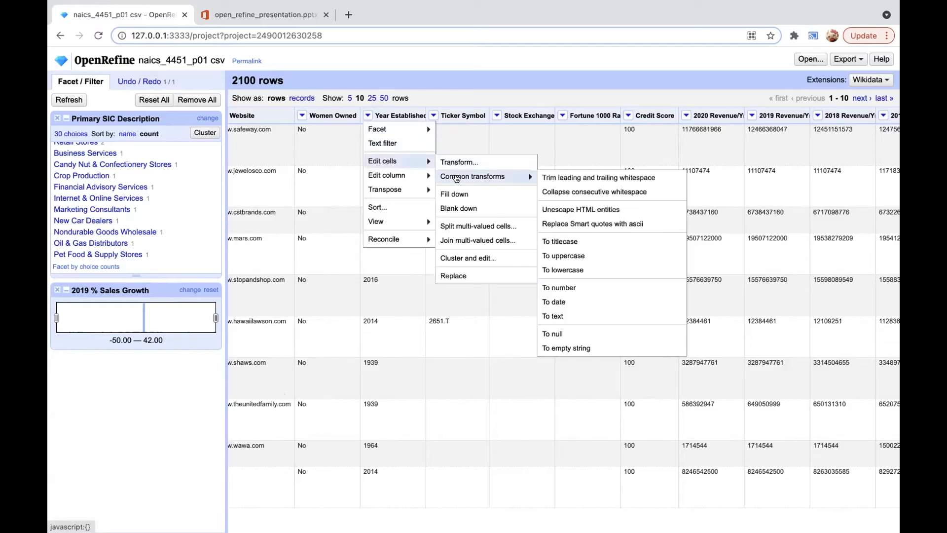
click(571, 301)
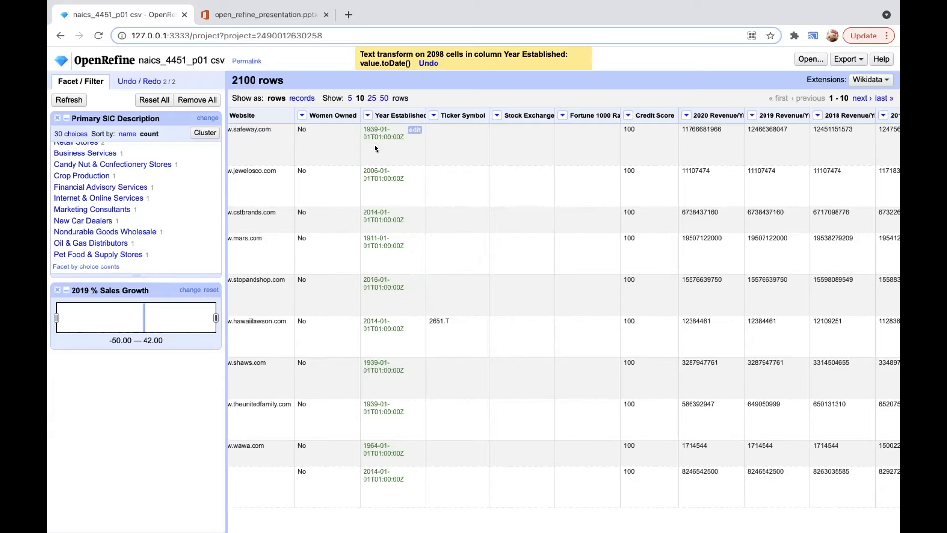
Step: Add a timeline facet on Year Established and narrow its range from both ends, starting at about 1931-01-01
click(368, 115)
mouse_move(425, 129)
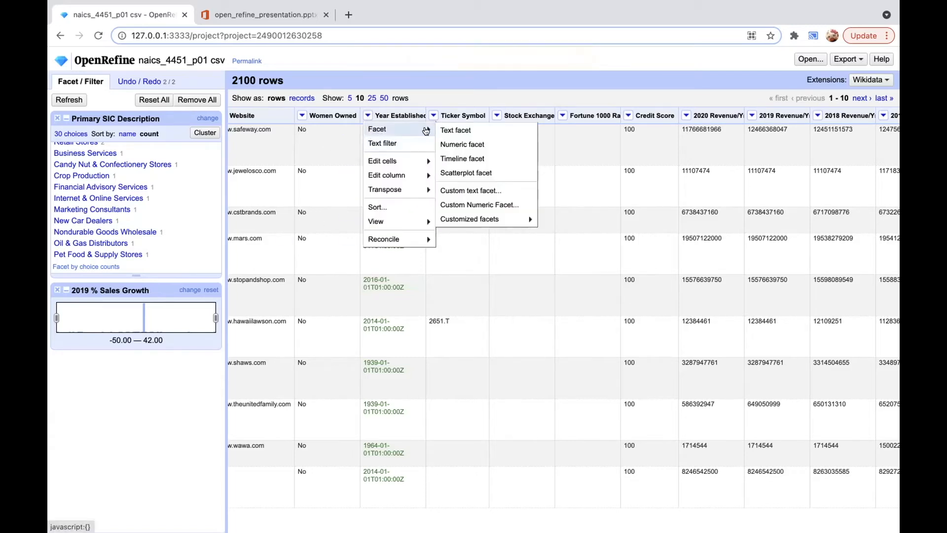
click(449, 155)
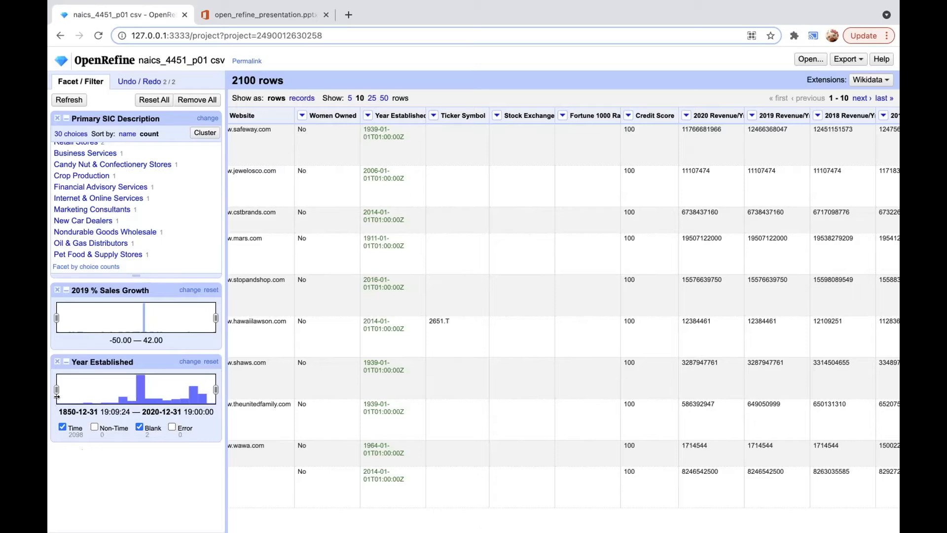
drag(57, 390, 131, 392)
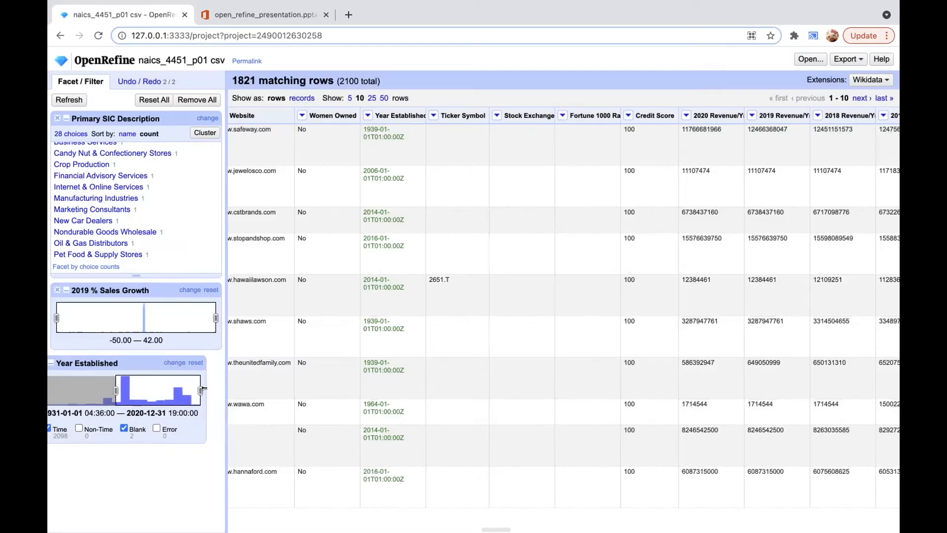
drag(216, 389, 149, 385)
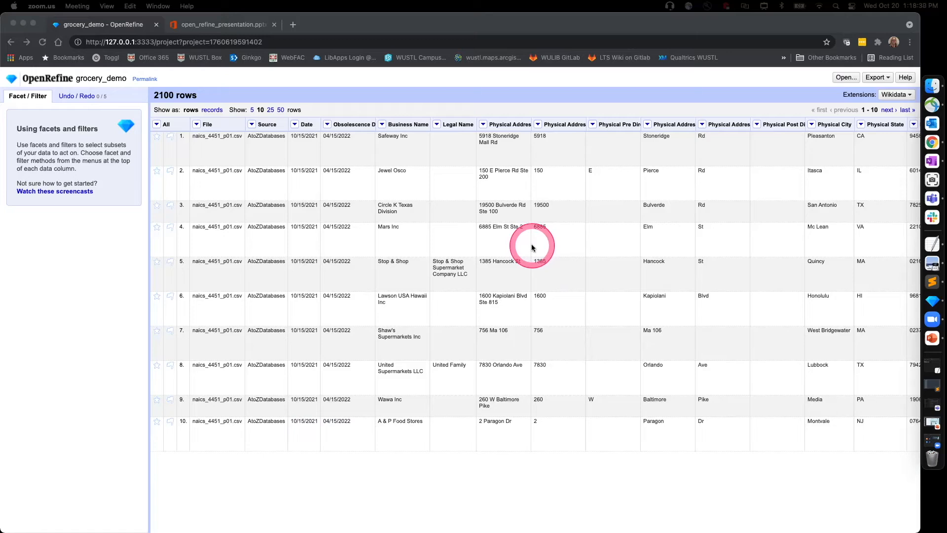
Step: Look through the grocery_demo project's columns, from the address fields through the NAICS and executive fields and back to the start
scroll(425, 175, right, 5)
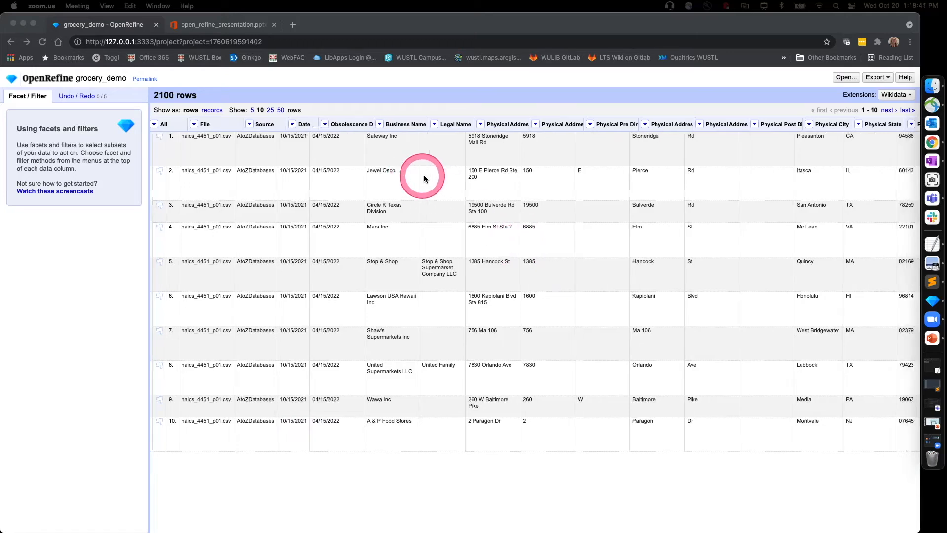
scroll(425, 174, right, 3)
scroll(498, 176, right, 15)
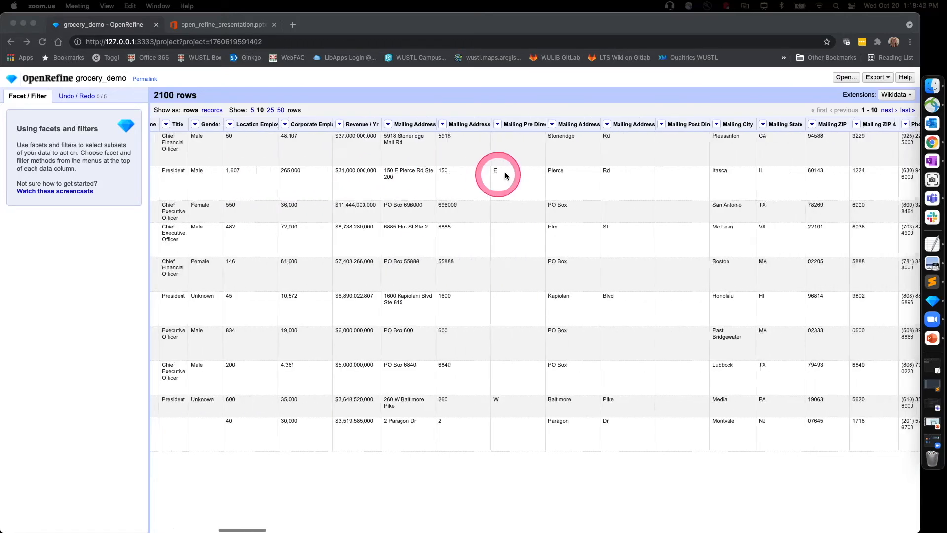
scroll(511, 173, right, 15)
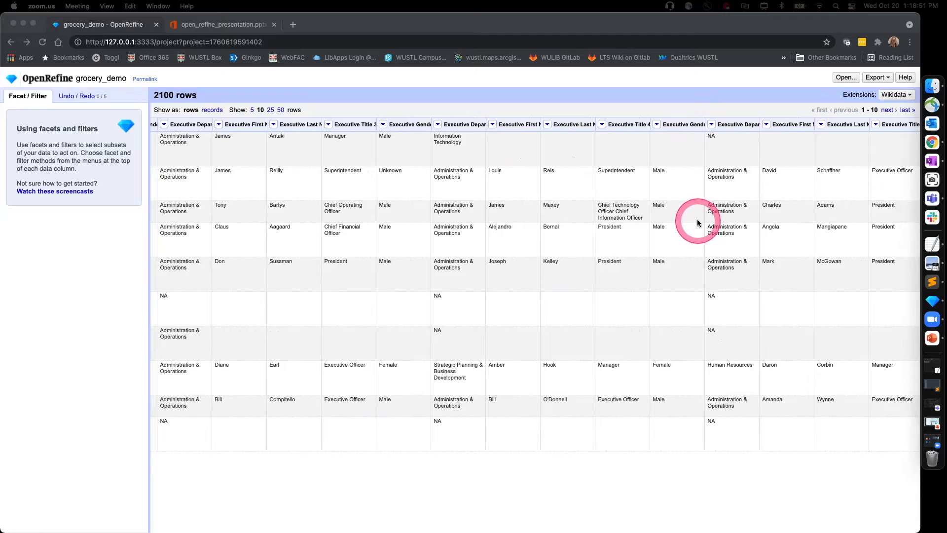
scroll(697, 223, left, 10)
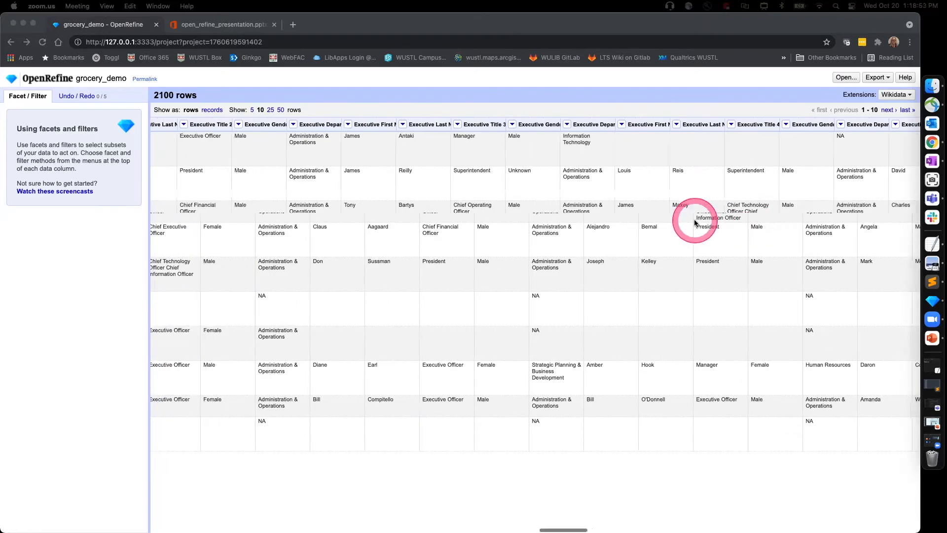
scroll(695, 222, left, 15)
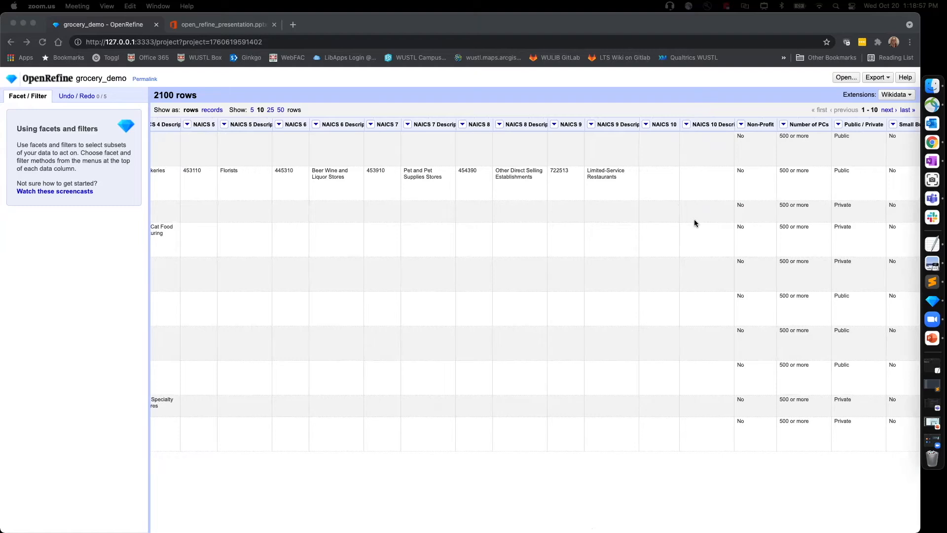
scroll(437, 376, left, 9)
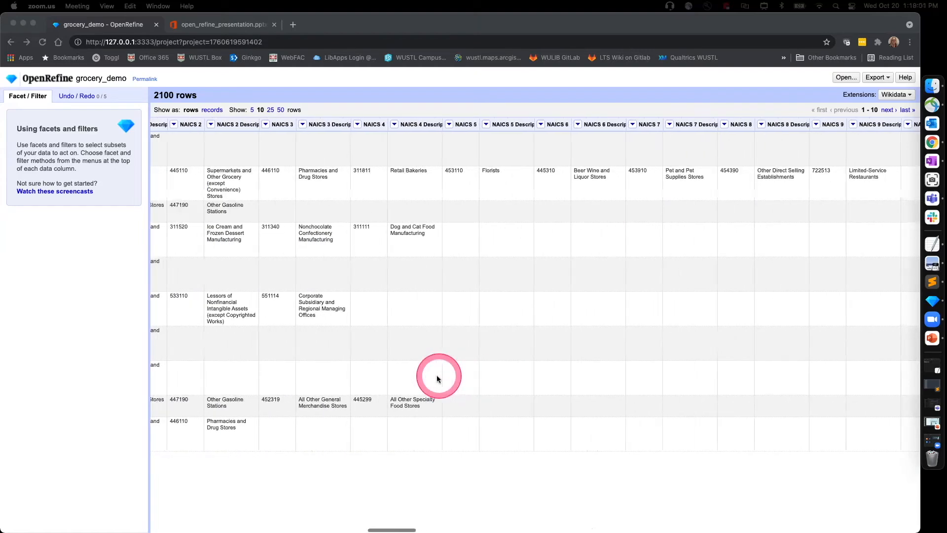
scroll(436, 378, left, 15)
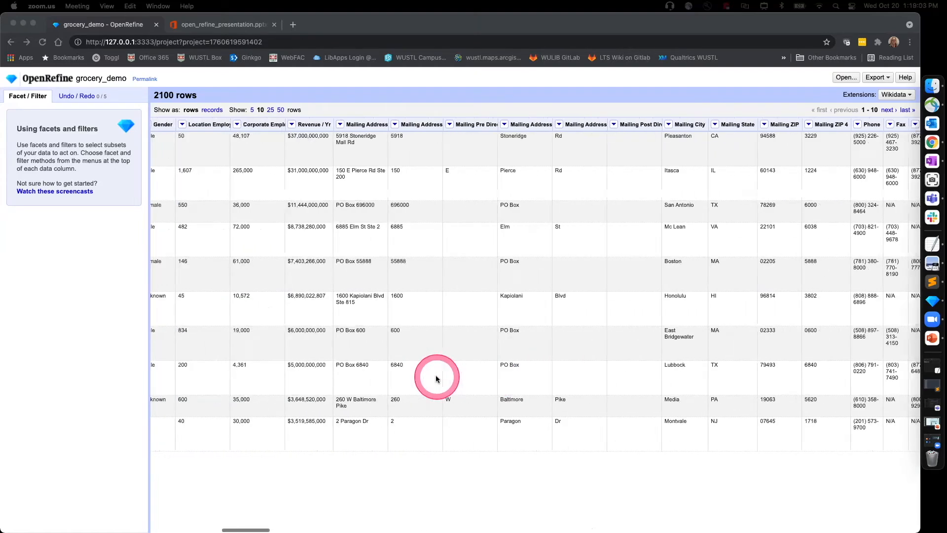
scroll(436, 379, left, 15)
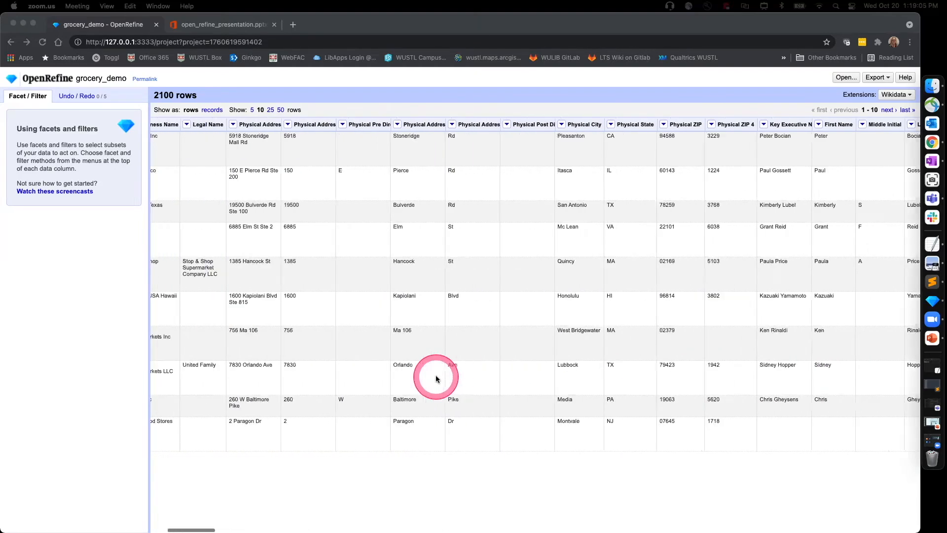
click(389, 385)
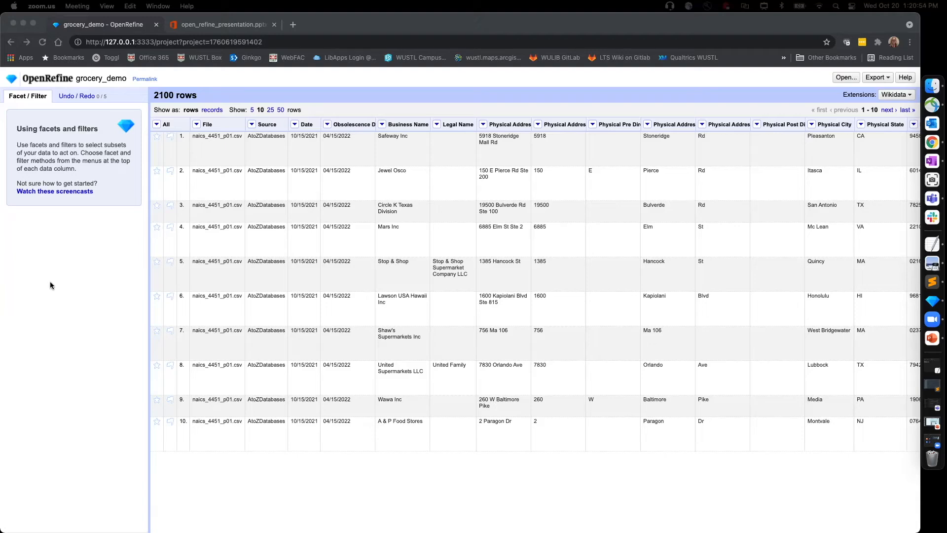
scroll(421, 317, up, 1)
Step: Add a text facet on the Business Name column
click(383, 125)
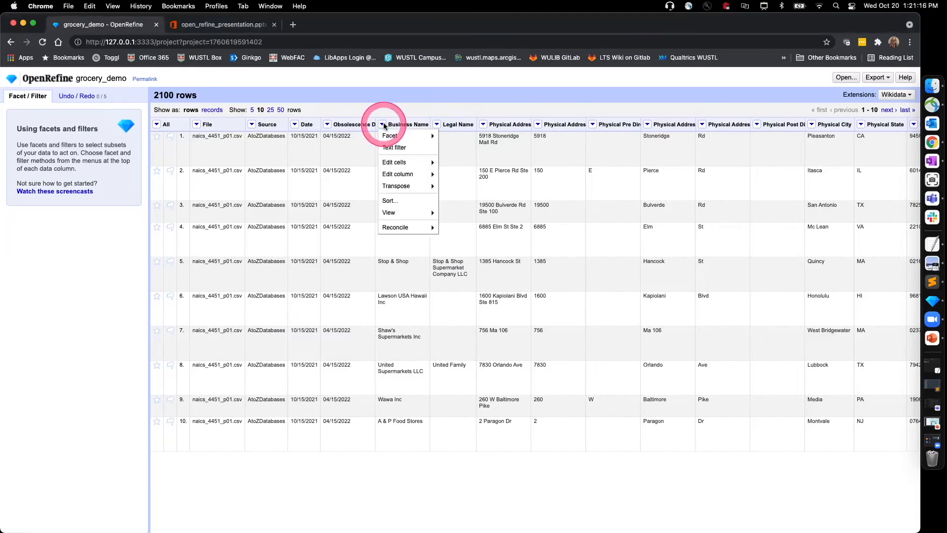
mouse_move(385, 132)
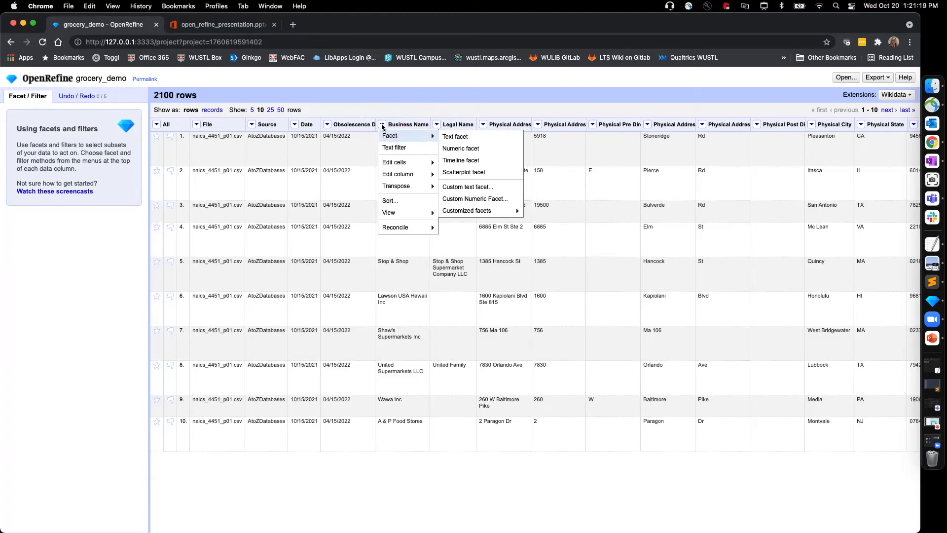
click(455, 137)
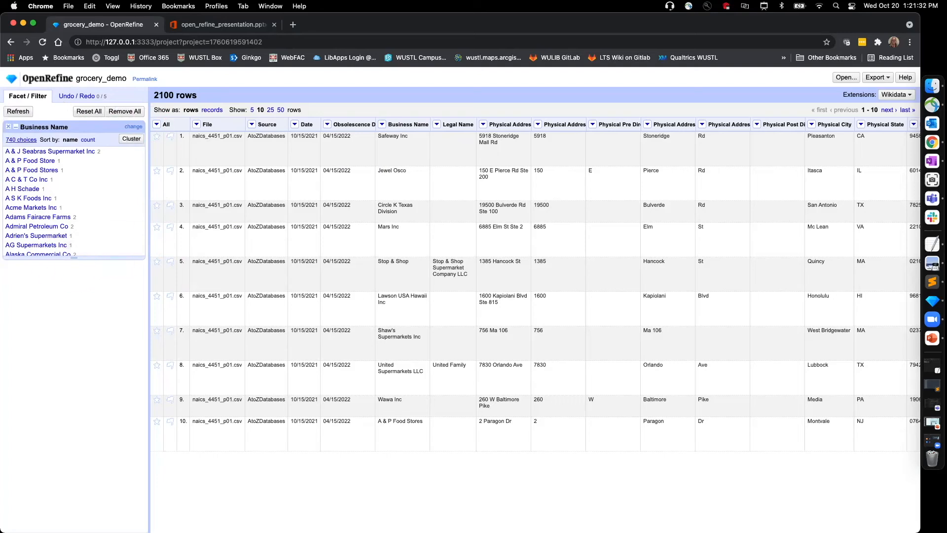
Step: Open the Cluster & Edit dialog for the cells of the Business Name column
click(131, 139)
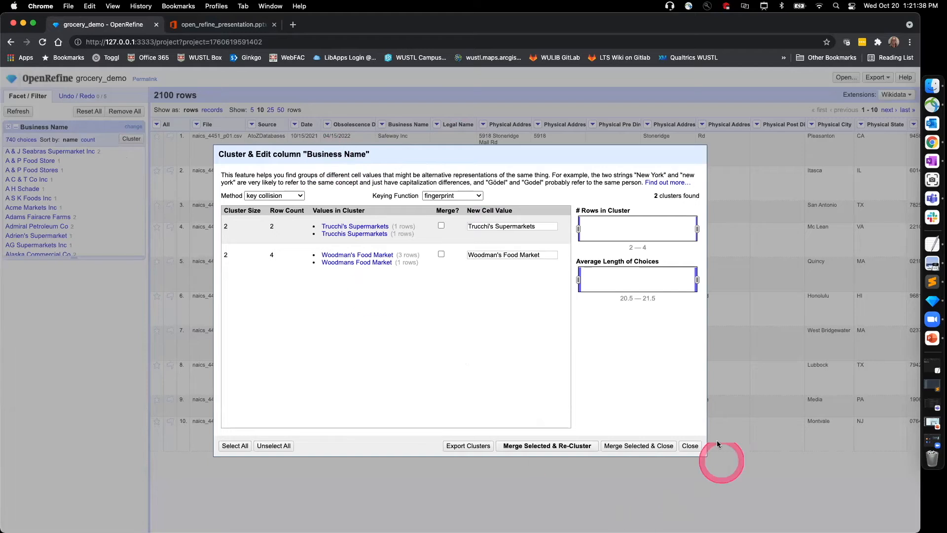
click(690, 446)
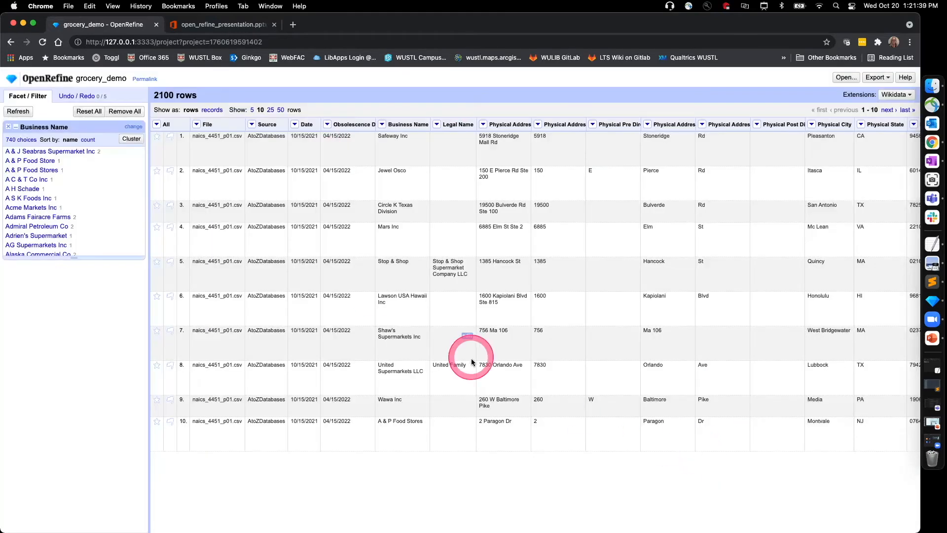
click(382, 124)
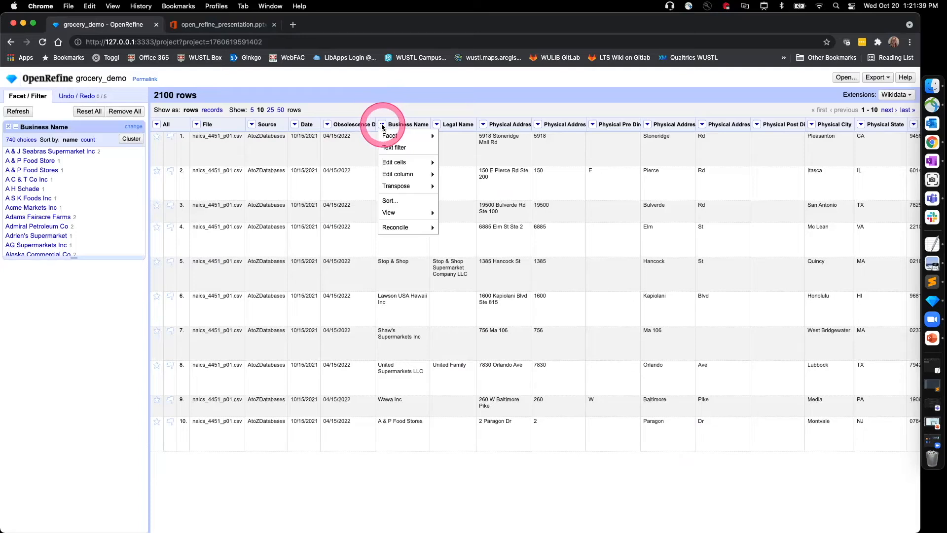
click(395, 163)
click(461, 243)
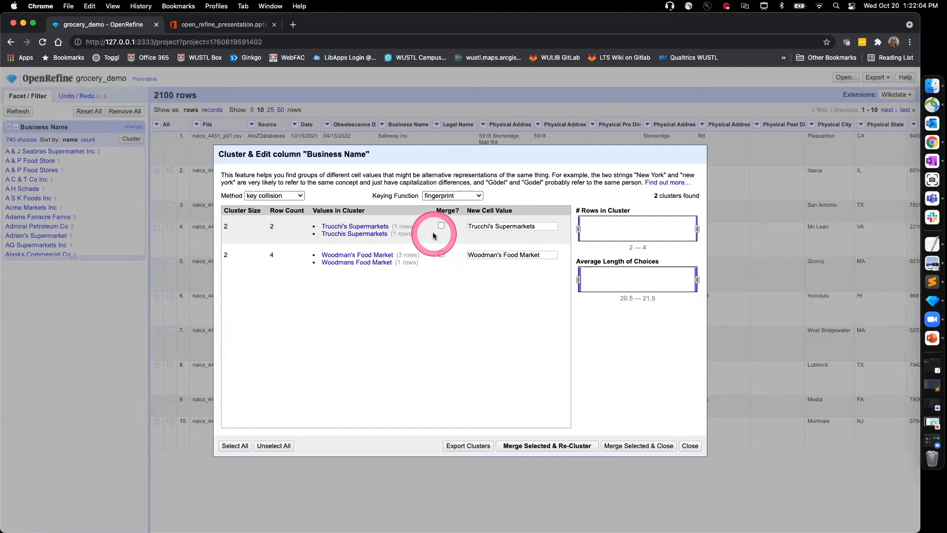
Step: Merge the two fingerprint clusters into Trucchi's Supermarkets and Woodman's Food Market, and re-cluster the Business Name values
mouse_move(431, 240)
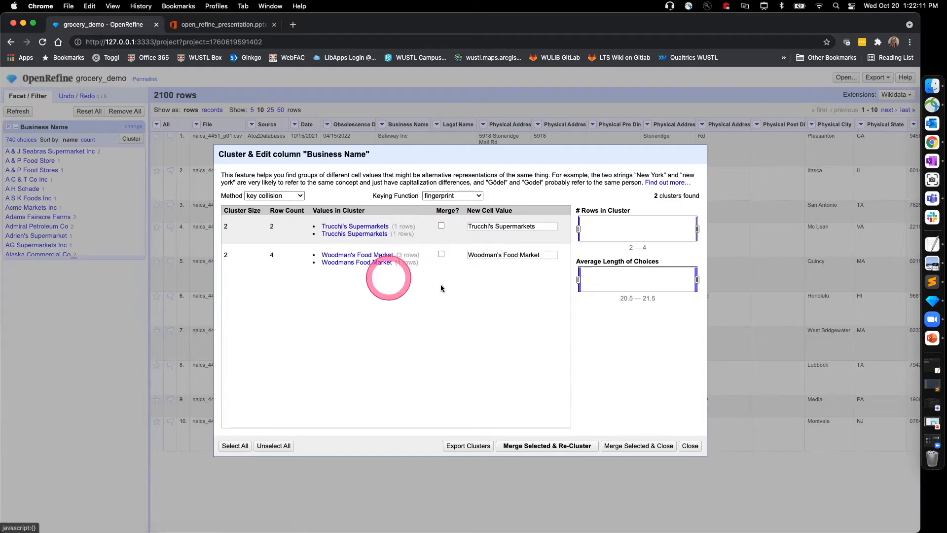
click(469, 236)
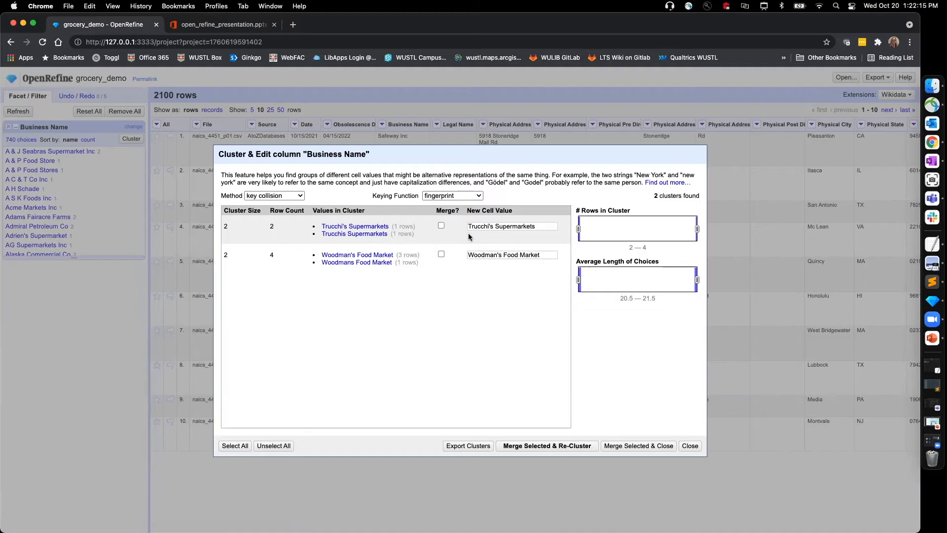
click(440, 242)
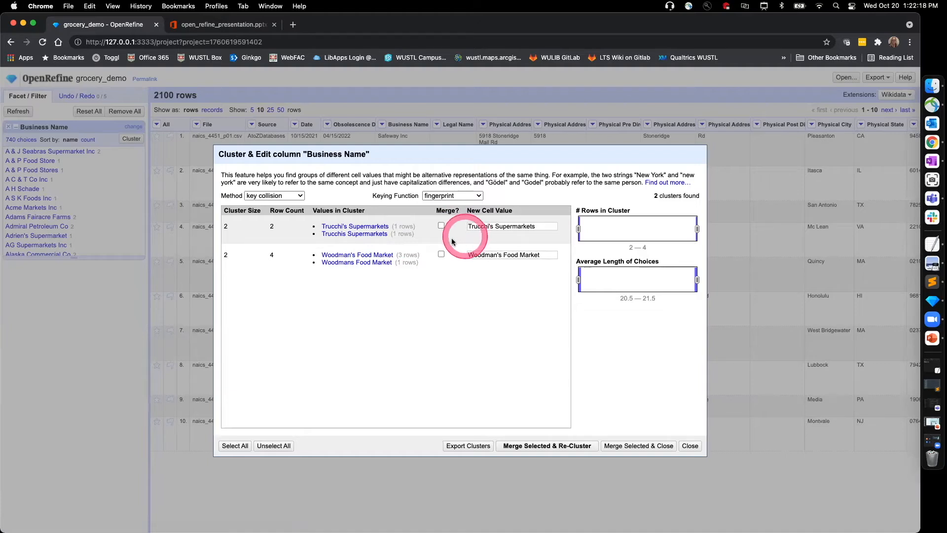
click(344, 228)
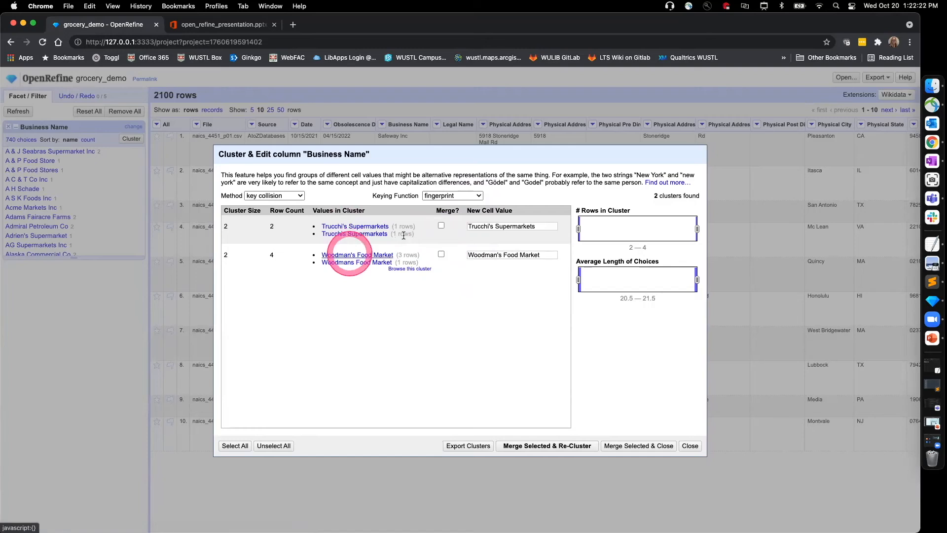
click(486, 227)
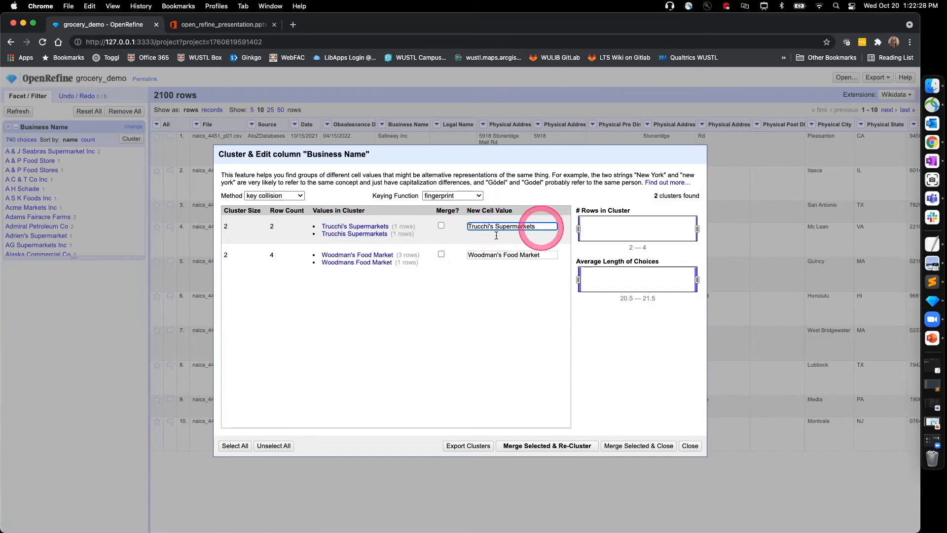
click(441, 225)
click(439, 255)
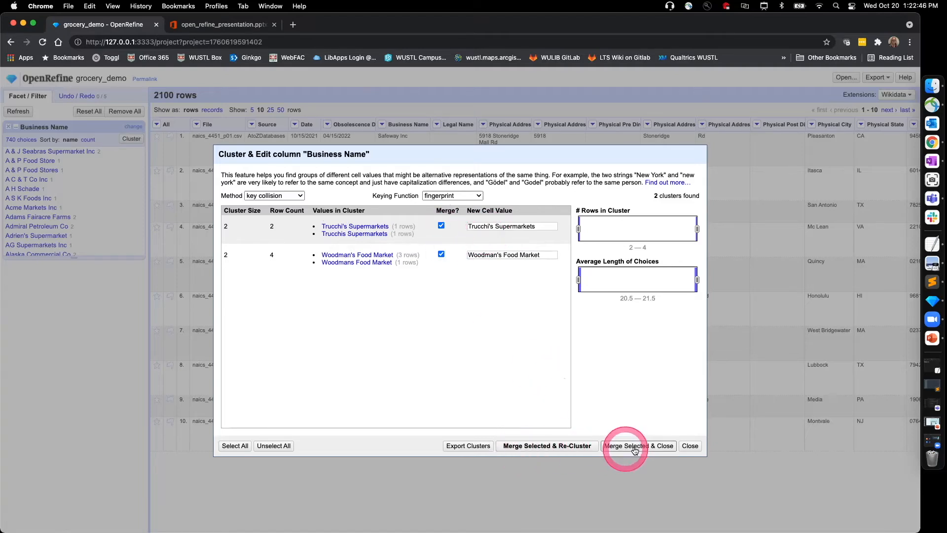
click(531, 447)
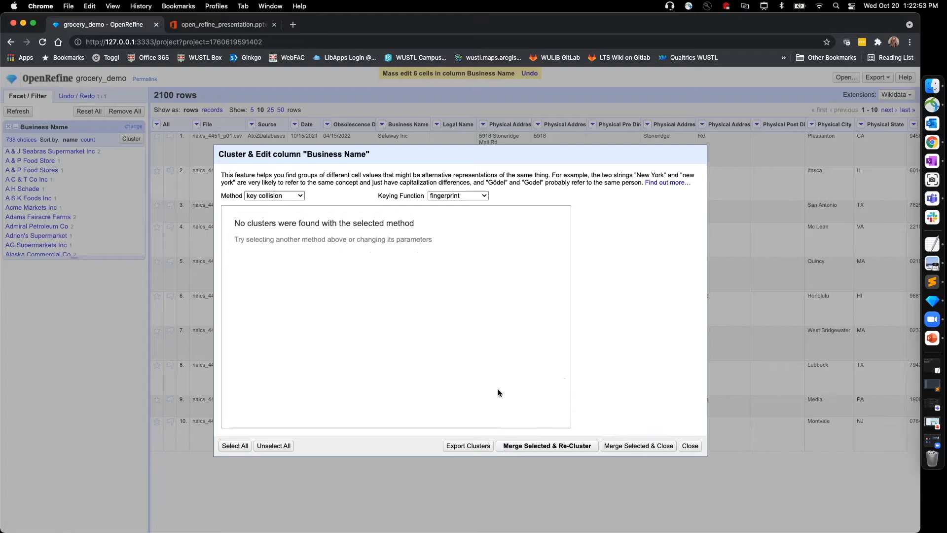
click(498, 391)
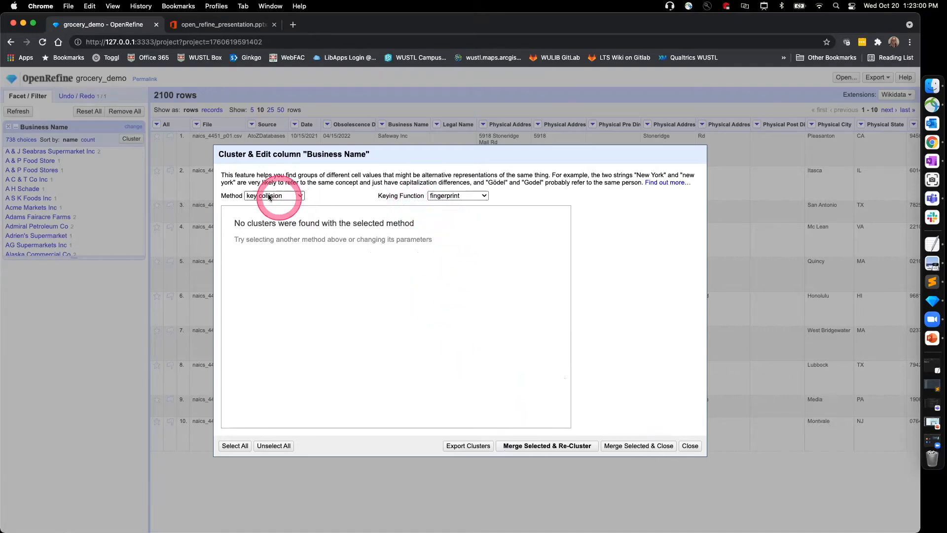
Step: Cluster with the ngram-fingerprint keying function, merge the Jewel Osco variants into Jewel-Osco, and re-cluster
click(471, 195)
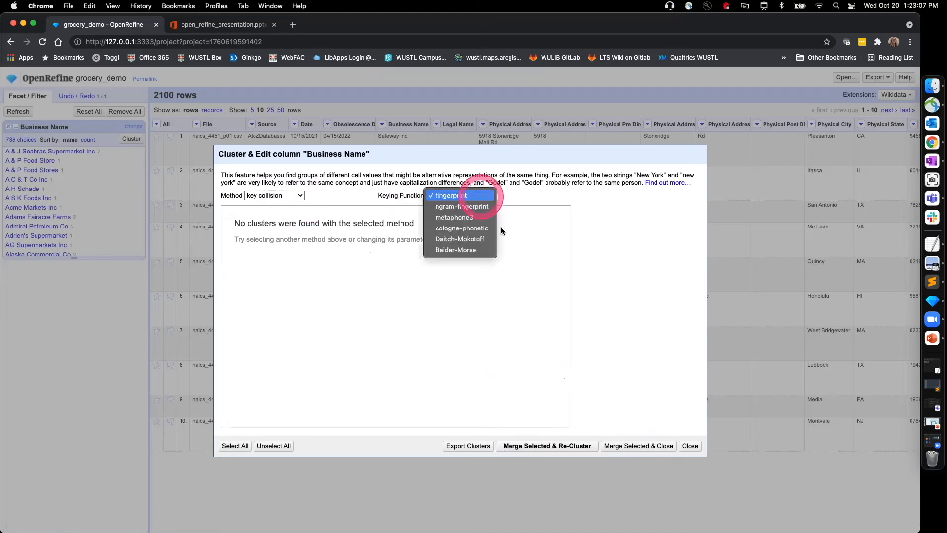
click(449, 206)
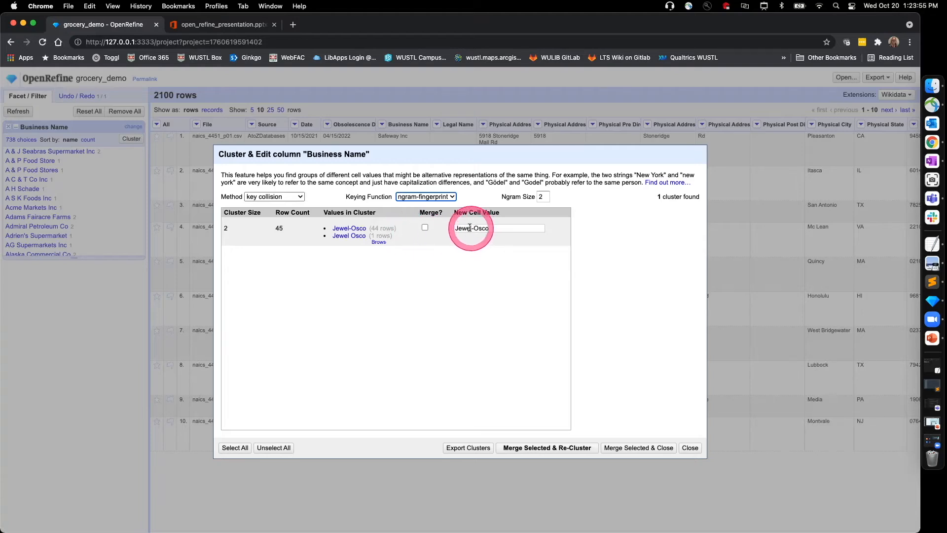
click(425, 227)
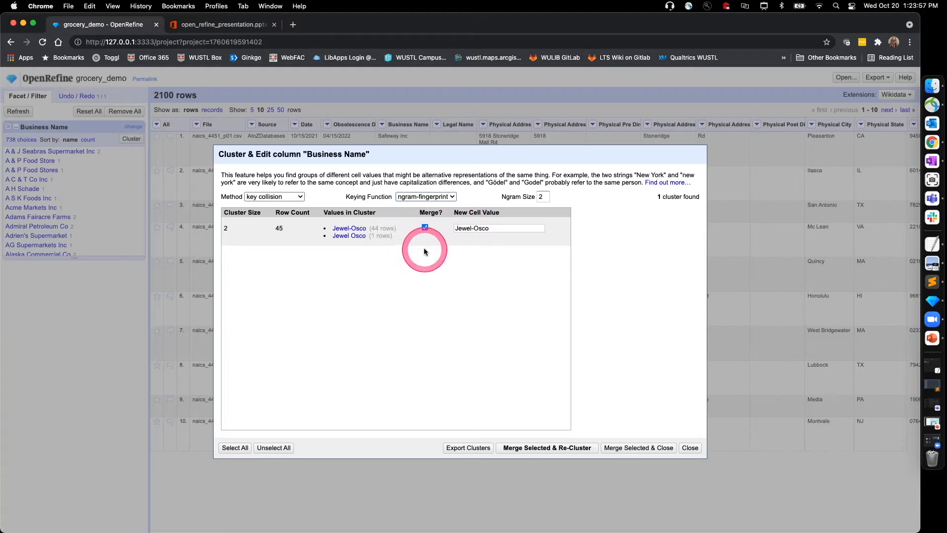
click(545, 447)
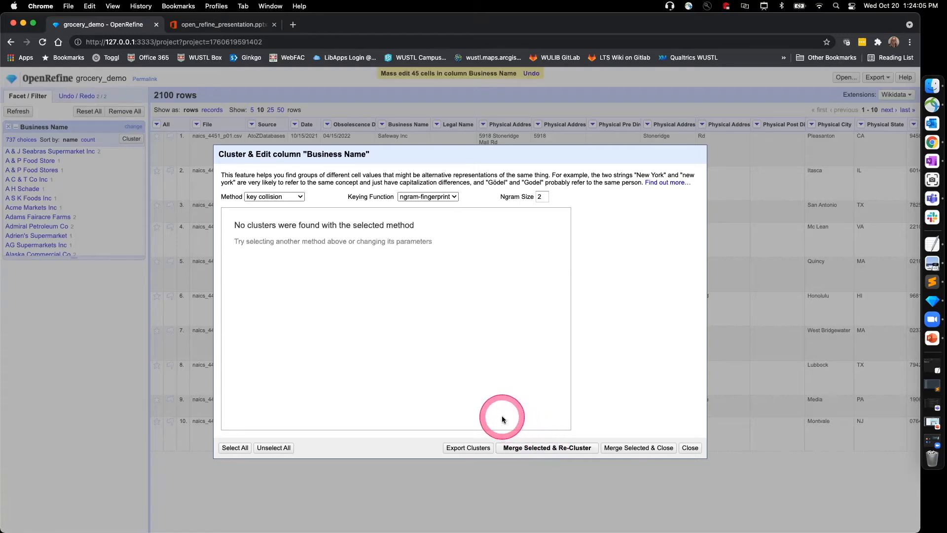
Step: Cluster the business names with the metaphone3 keying function, review the suggested clusters, and close the dialog without merging
click(450, 196)
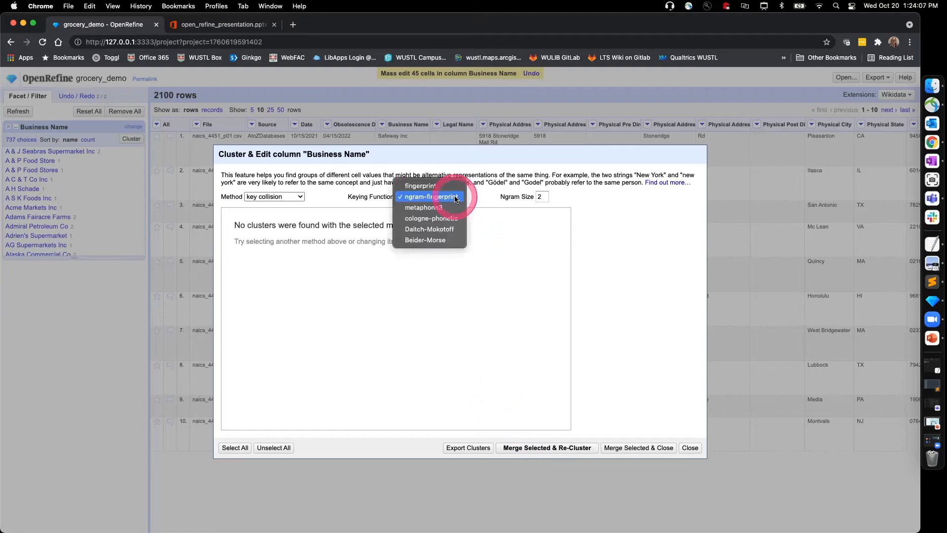
click(424, 207)
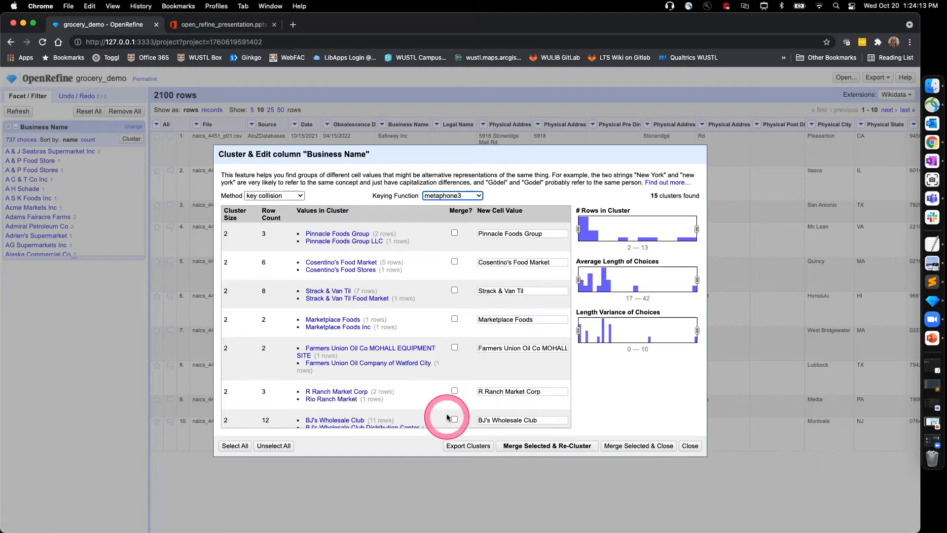
scroll(434, 385, down, 2)
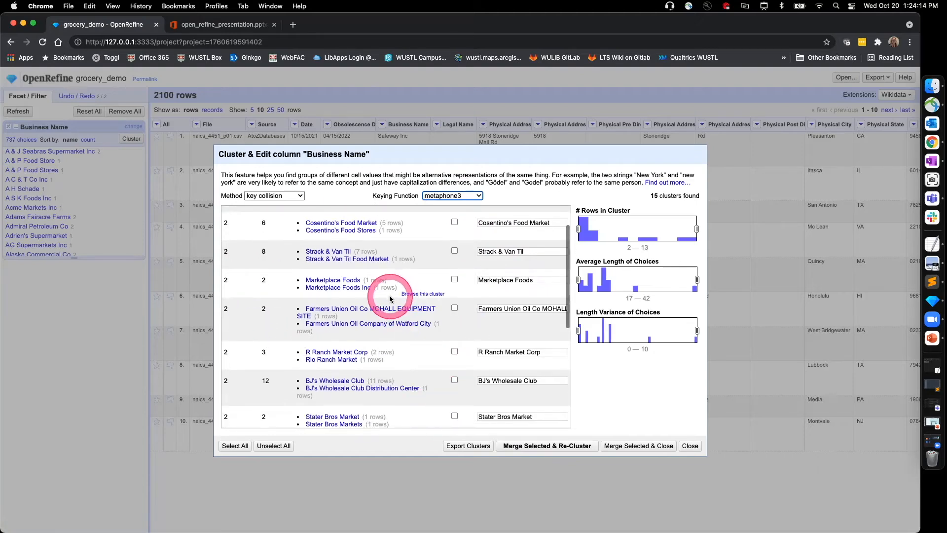
scroll(390, 298, up, 2)
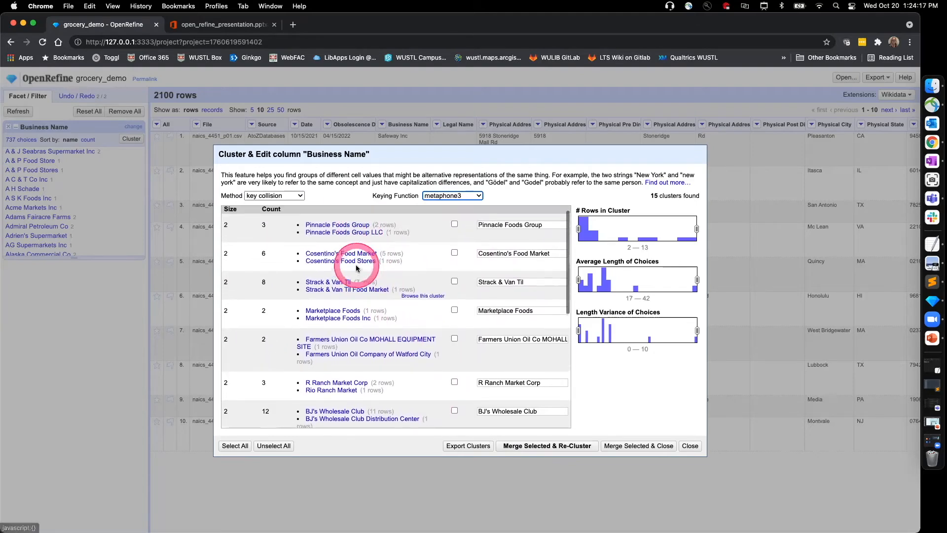
scroll(370, 313, down, 6)
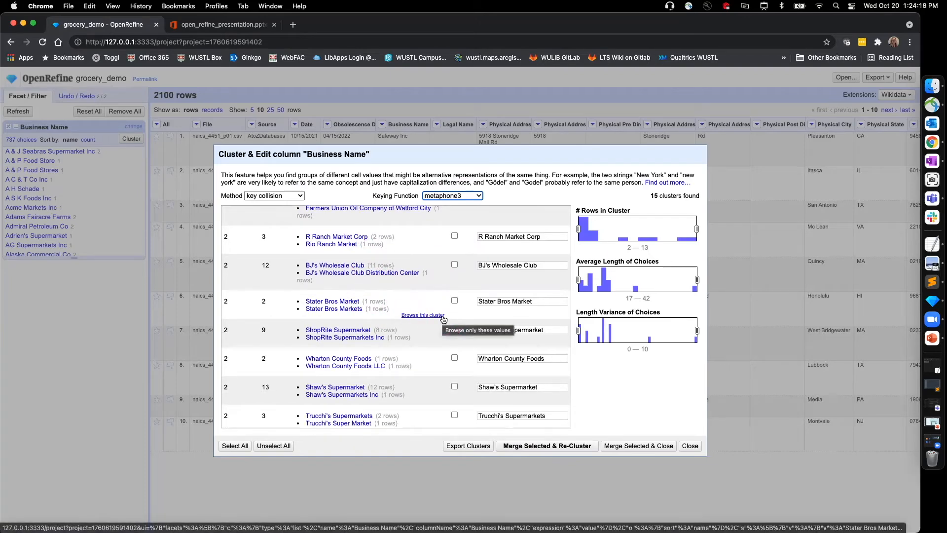
click(443, 317)
click(444, 317)
click(636, 414)
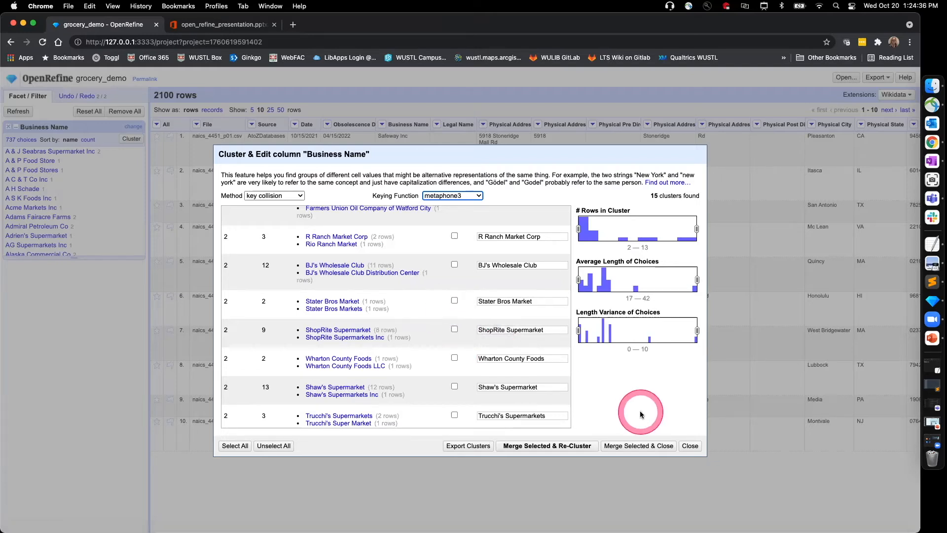
scroll(547, 385, up, 2)
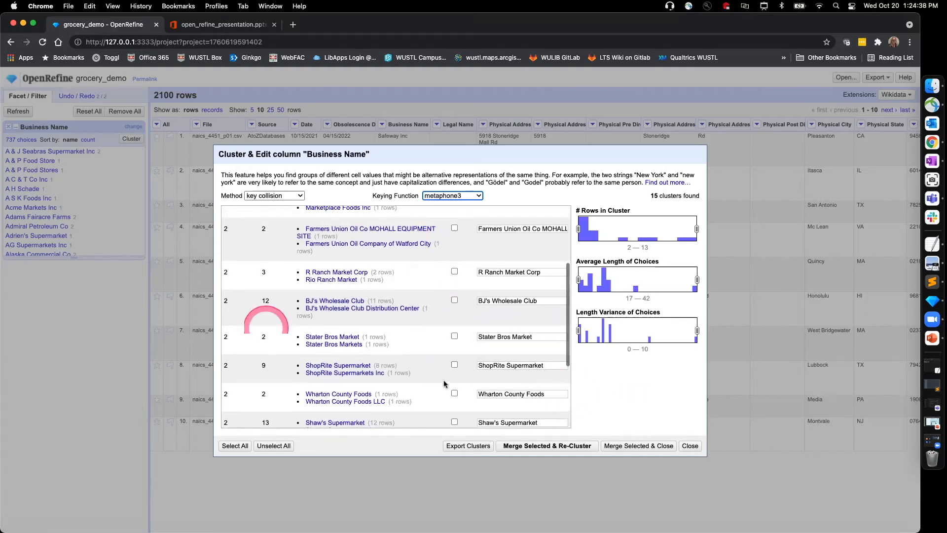
click(690, 447)
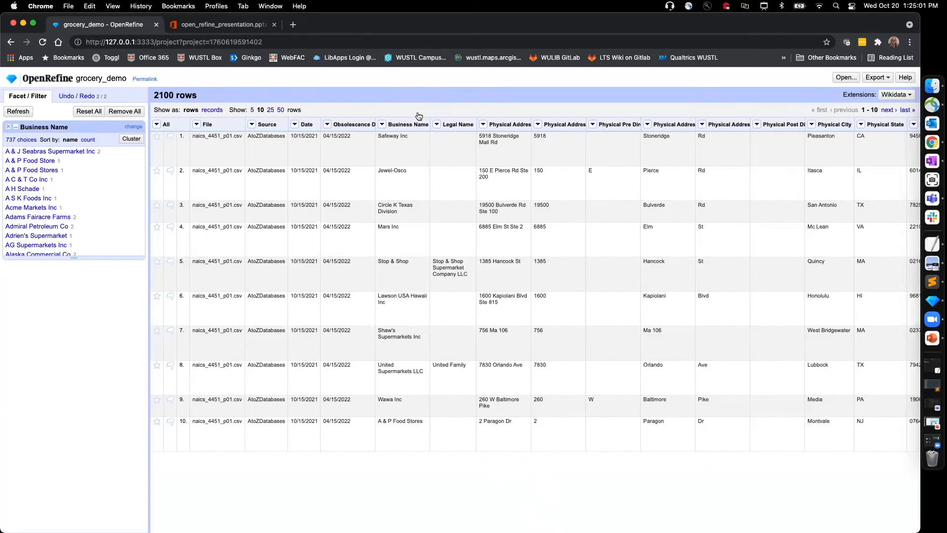
Step: Try a numeric facet on the Revenue / Yr column
scroll(587, 438, right, 2)
scroll(588, 438, right, 8)
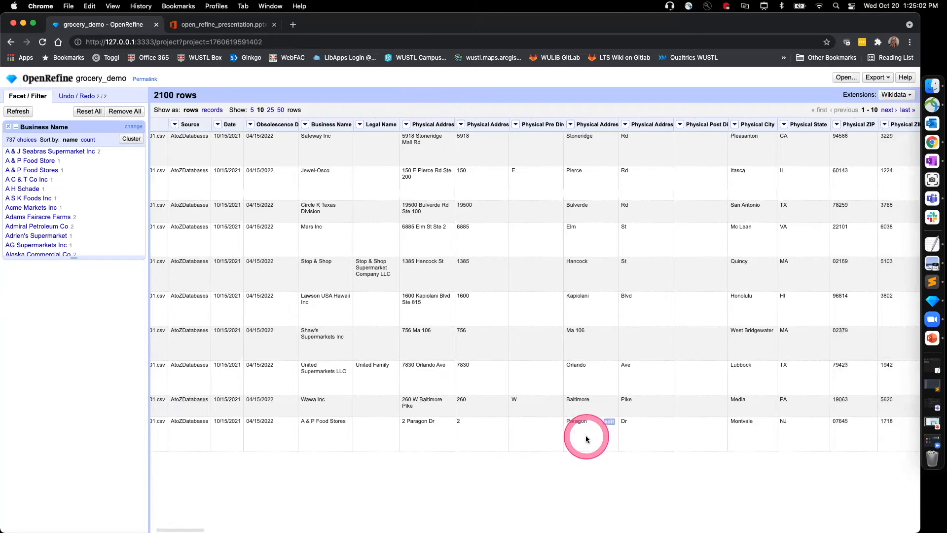
scroll(586, 438, right, 15)
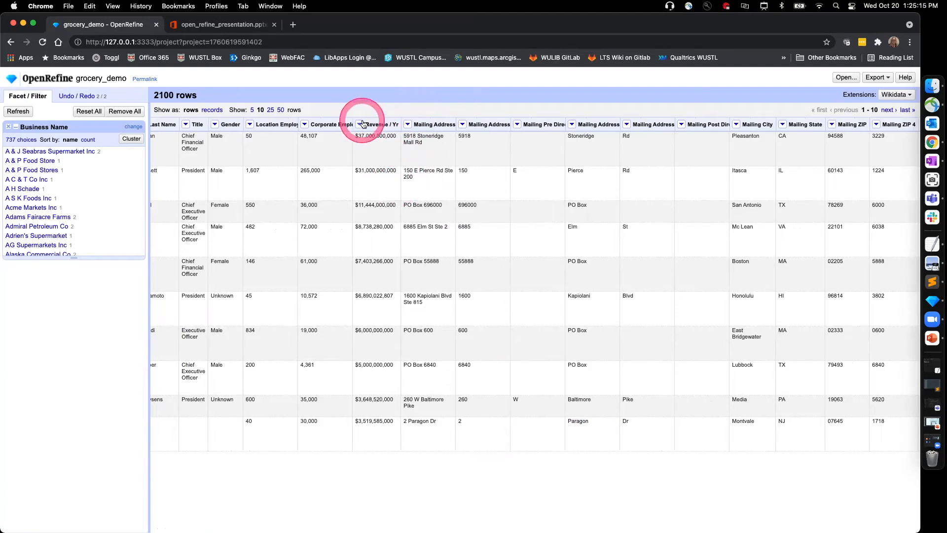
click(360, 125)
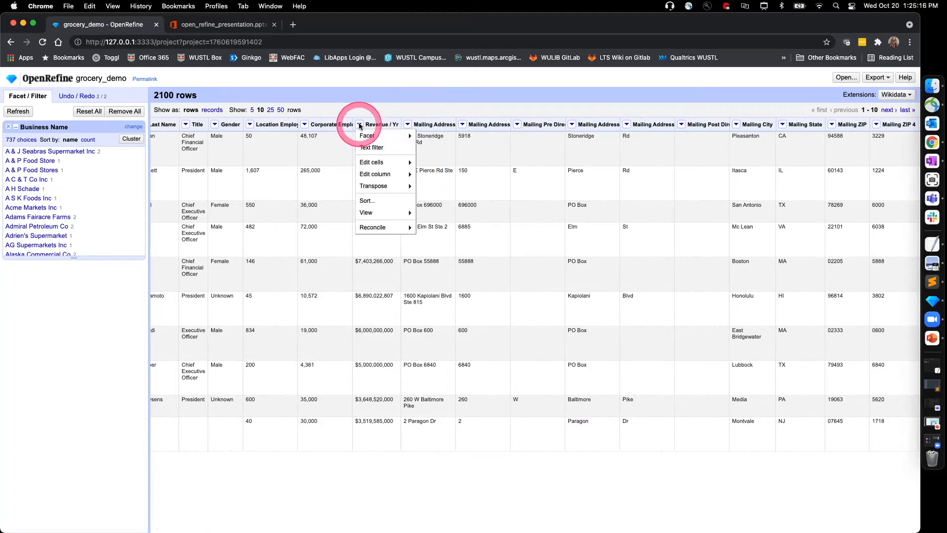
mouse_move(366, 134)
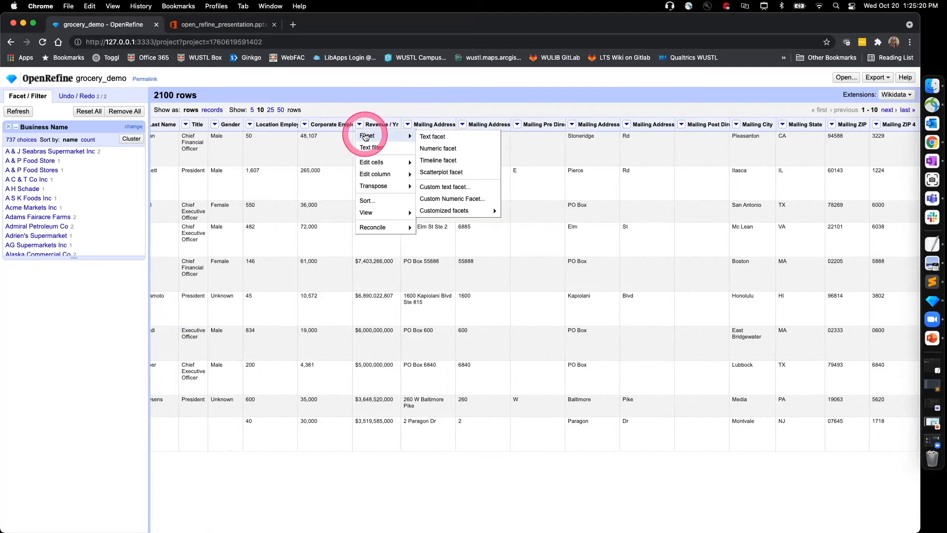
click(445, 149)
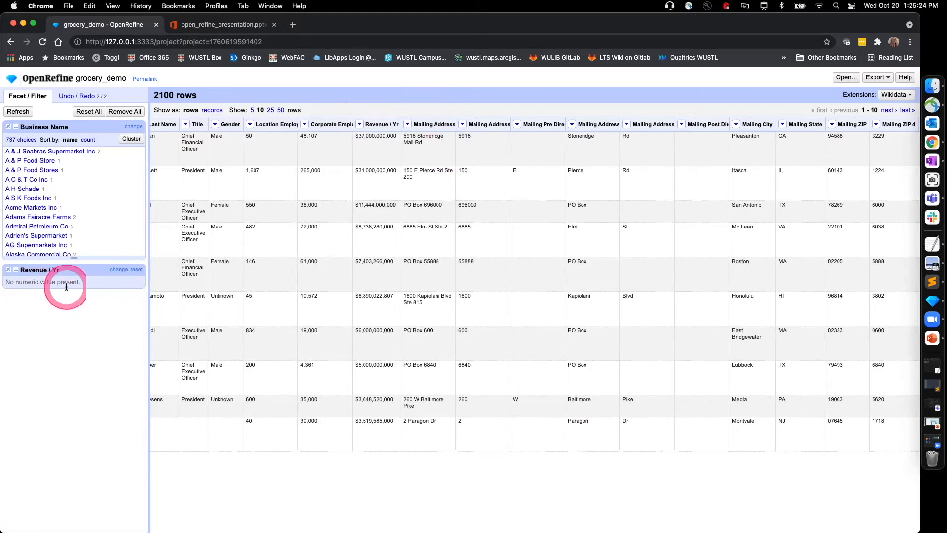
Step: Remove the numeric facet on Revenue / Yr
drag(11, 289, 78, 284)
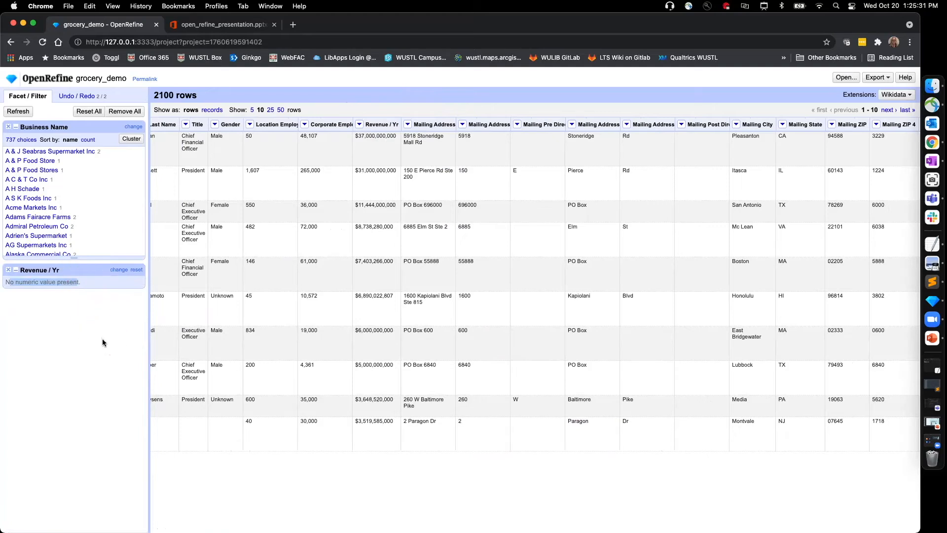
mouse_move(397, 211)
click(28, 305)
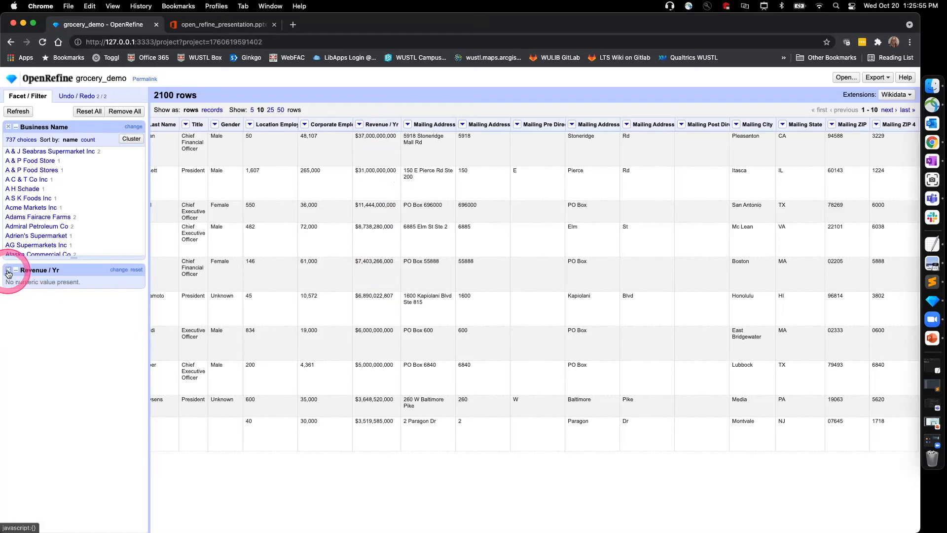
click(8, 273)
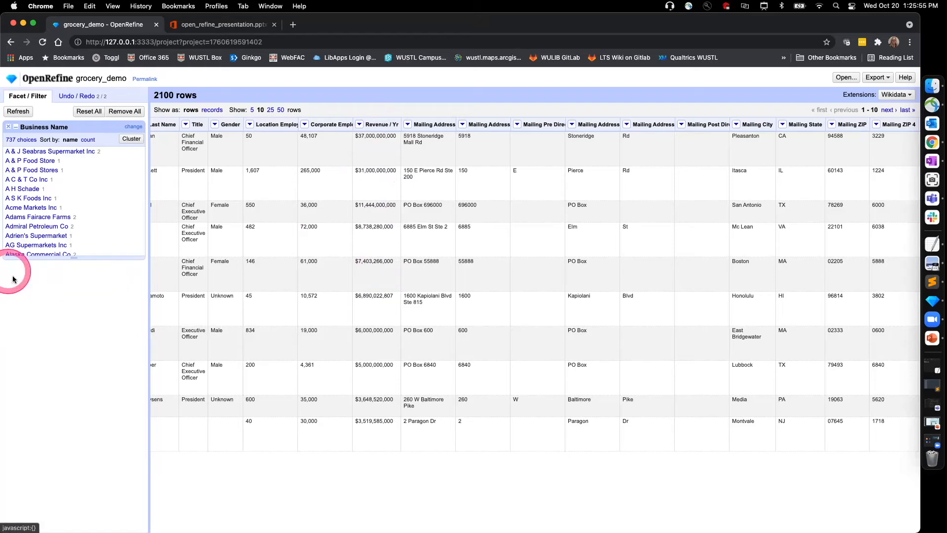
Step: Start a custom text transform on the Revenue / Yr column with the GREL expression value.replace("","")
click(360, 124)
click(371, 163)
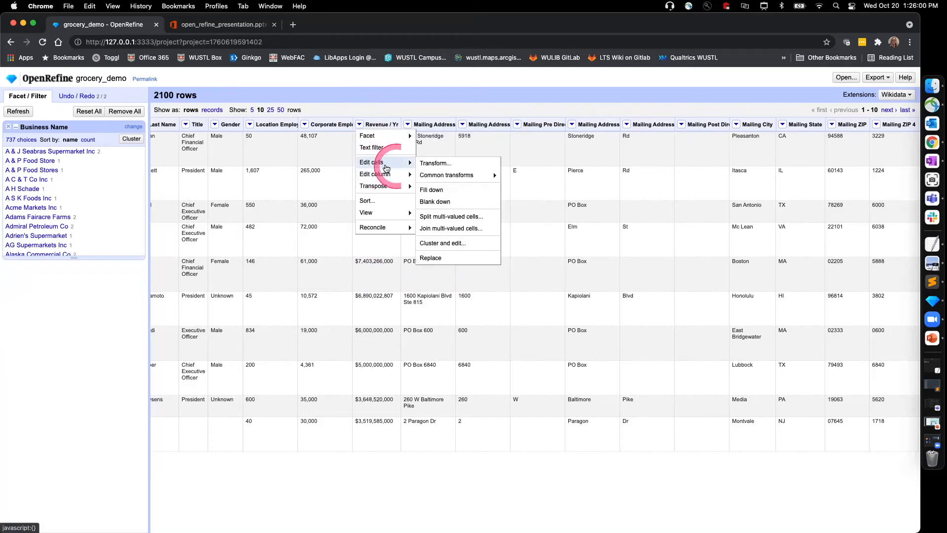
click(437, 163)
click(397, 322)
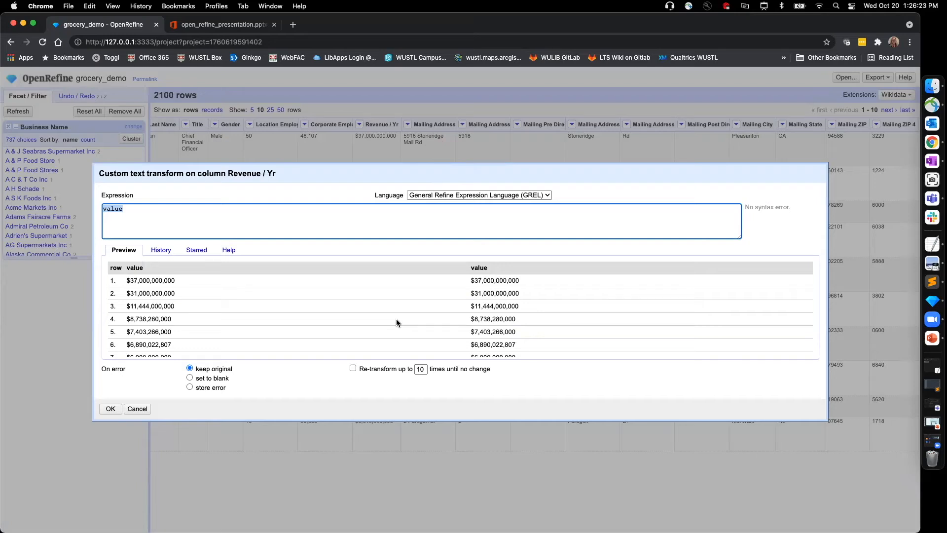
click(387, 236)
text(.re)
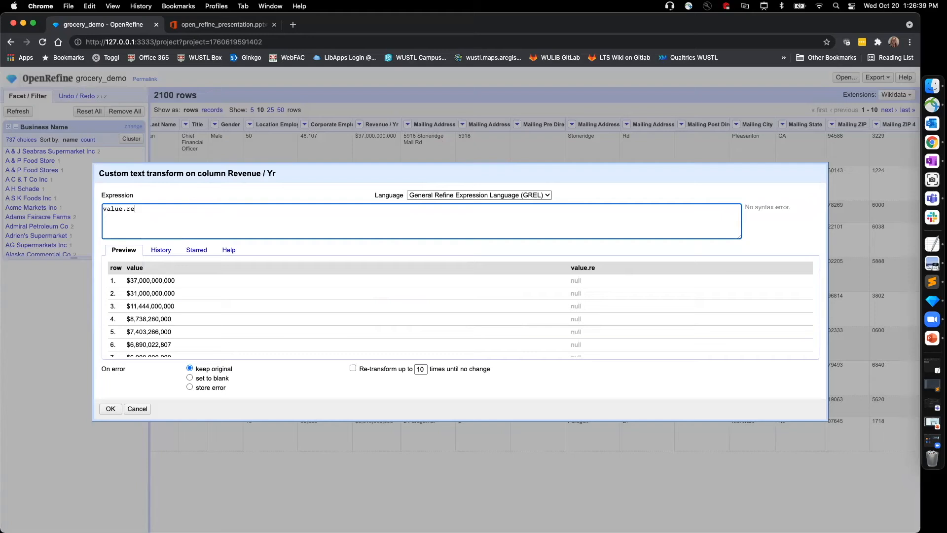
text(place())
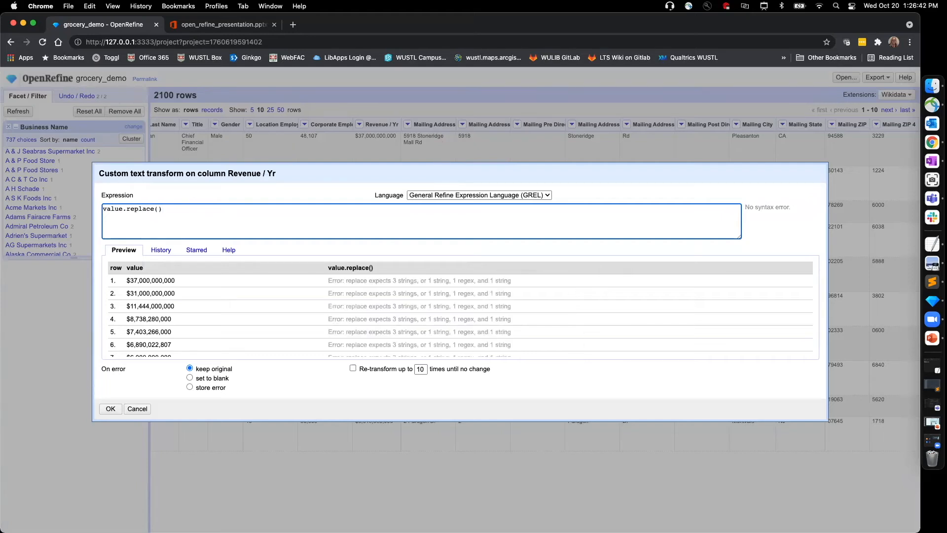
text("","")
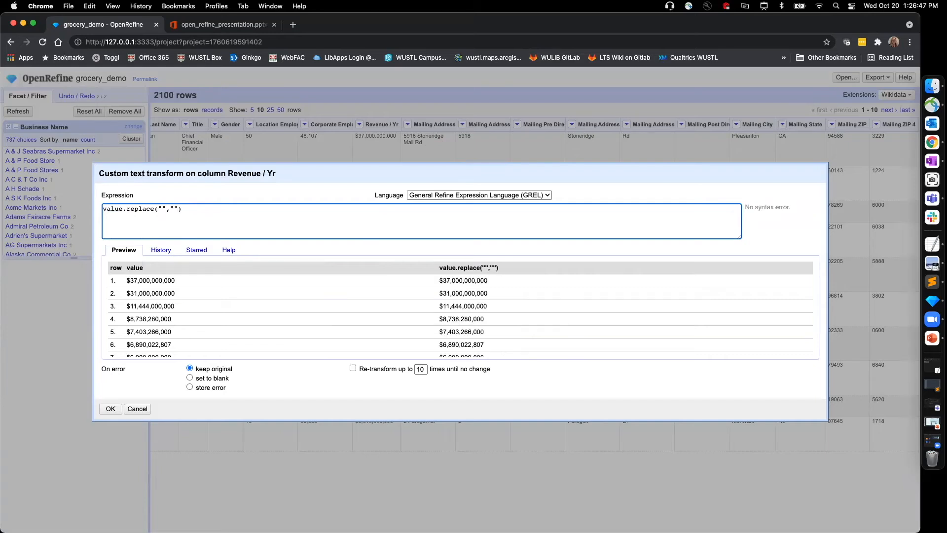
Step: Preview stripping the dollar sign from the revenue values with the expression value.replace("$","")
click(173, 207)
drag(172, 208, 170, 208)
click(178, 209)
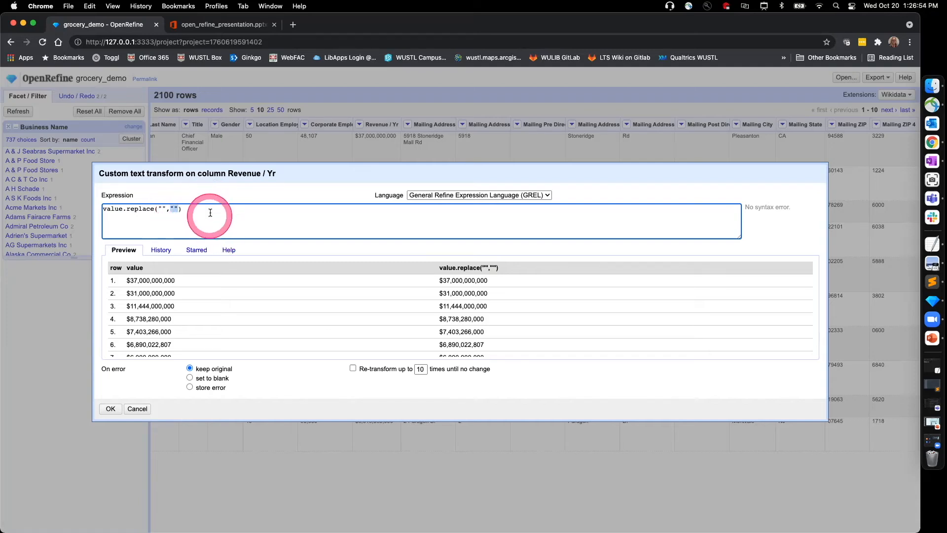
click(192, 216)
click(162, 209)
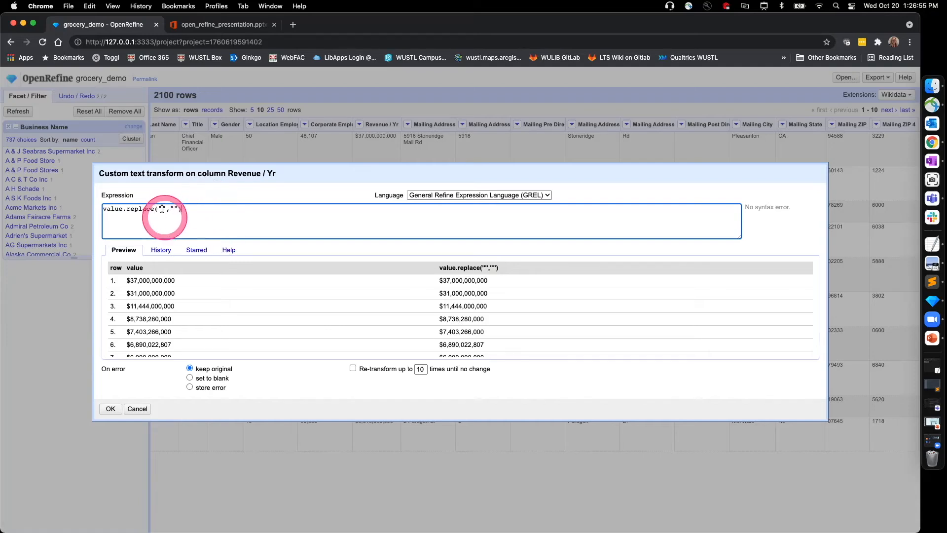
text($)
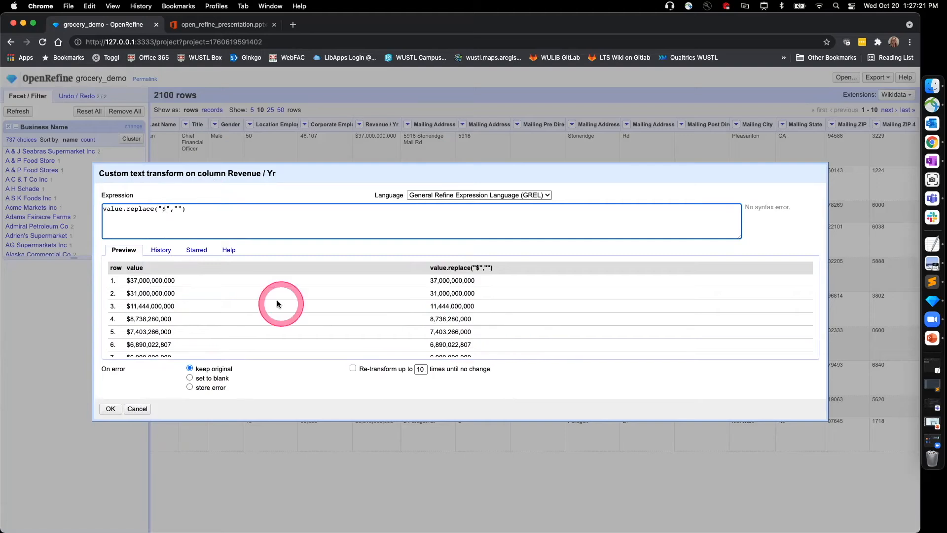
Step: Change the replace expression to strip commas from the revenue values: value.replace(",","")
key(BackSpace)
text(,)
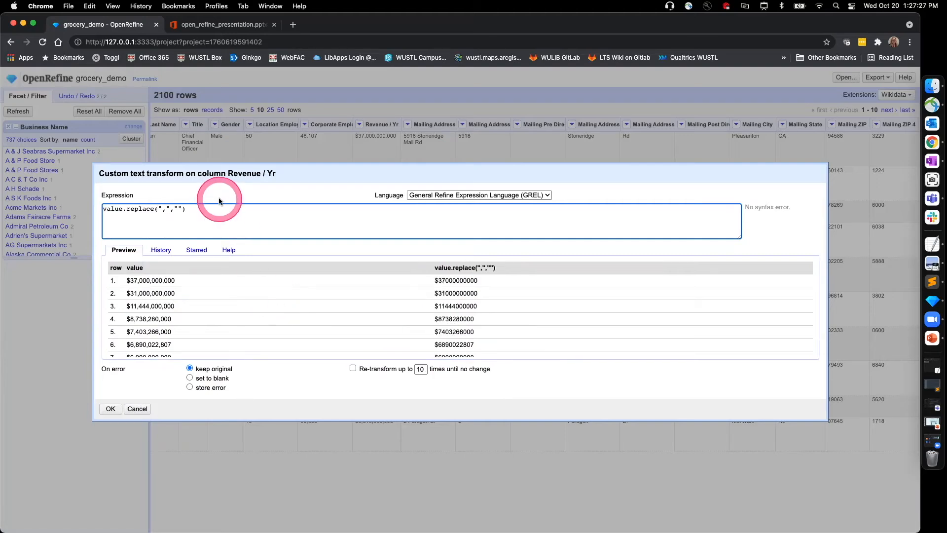
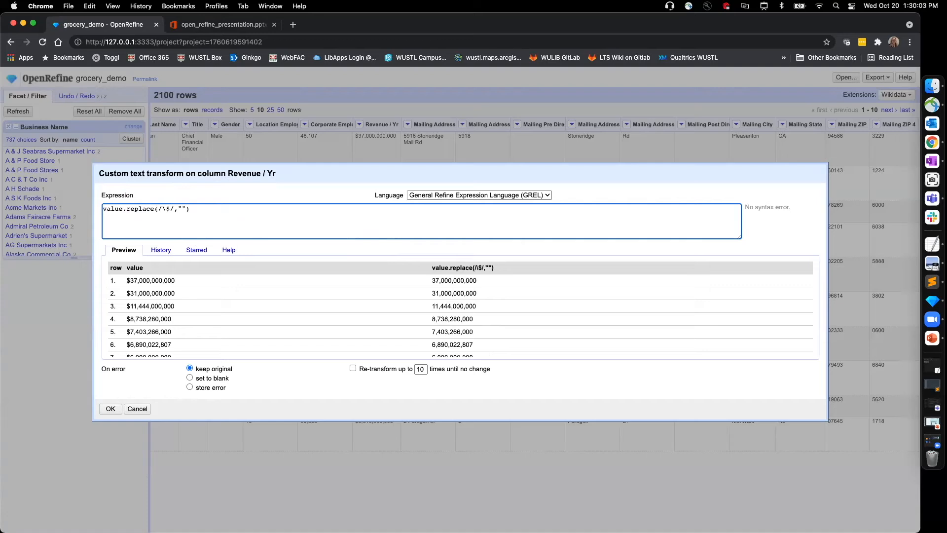
Step: Complete the revenue transform as value.replace(/\$|,/,"") to strip dollar signs and commas together, and apply it
text(|,)
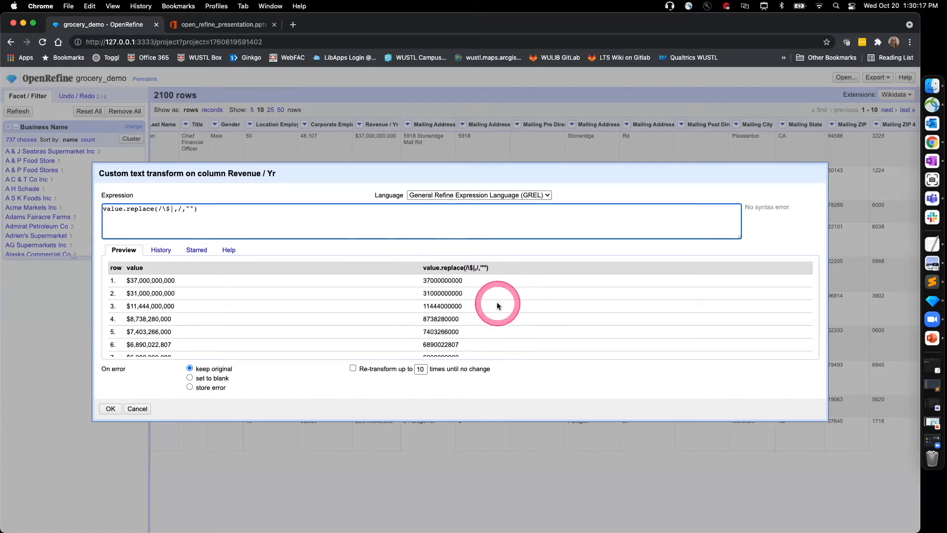
click(109, 408)
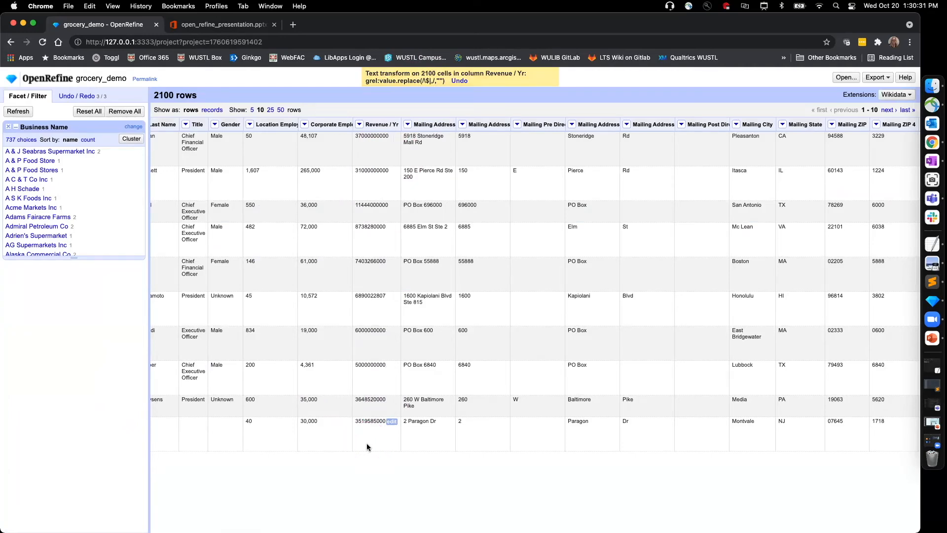
Step: Convert the Revenue / Yr cells to numbers with the common transform
click(360, 124)
click(375, 164)
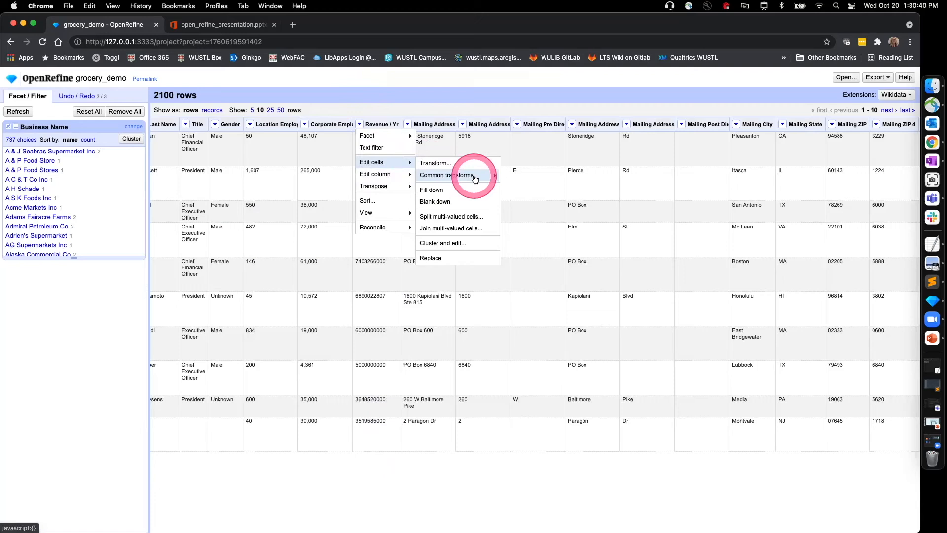
click(475, 177)
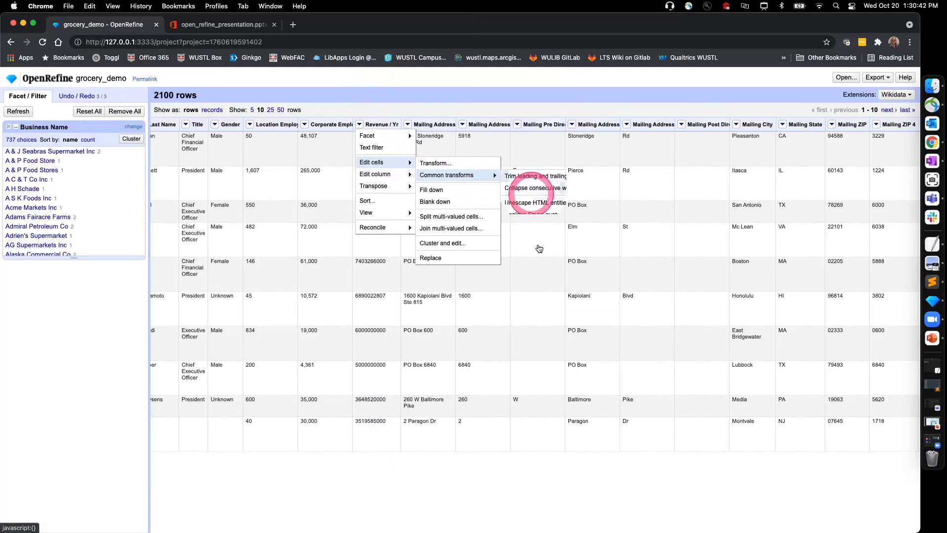
click(518, 269)
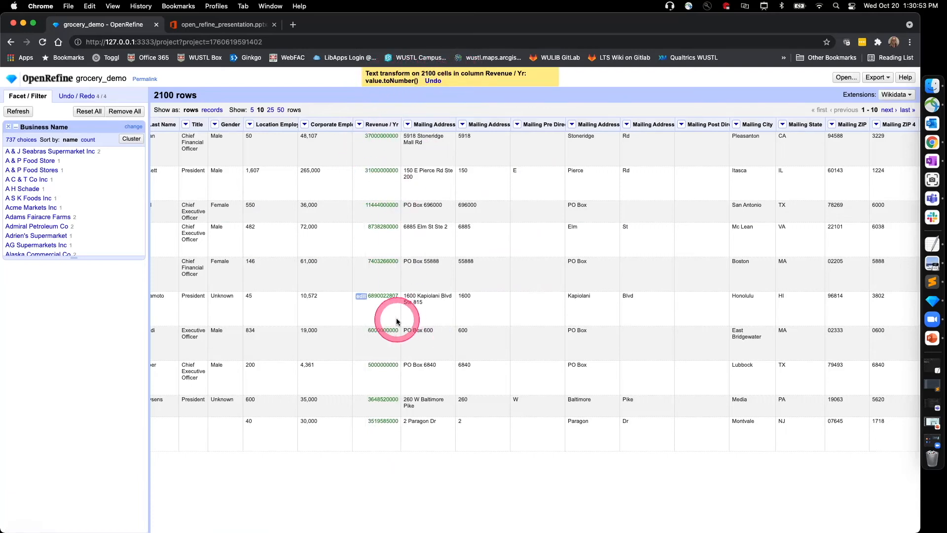
Step: Add a numeric facet on Revenue / Yr and narrow its range to 0.00 — 1,000,000,000.00
click(359, 124)
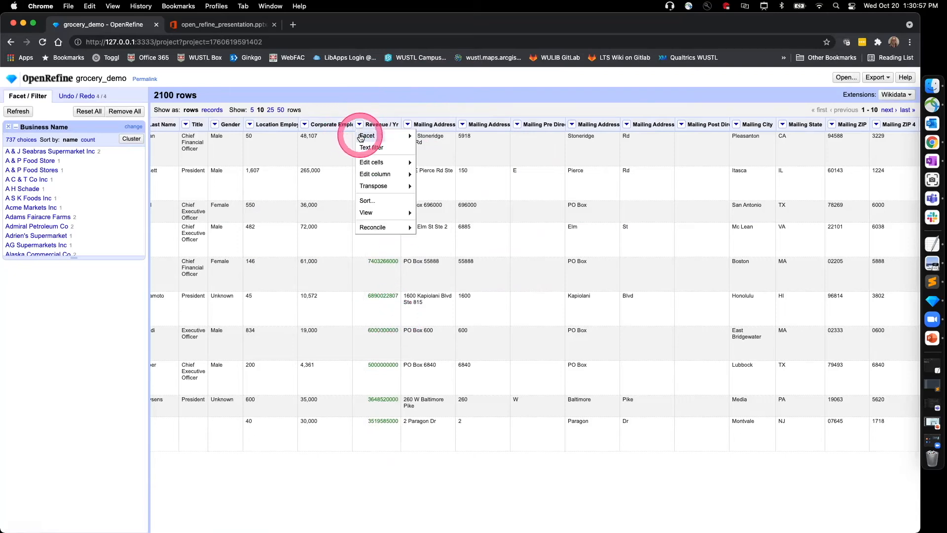
click(448, 148)
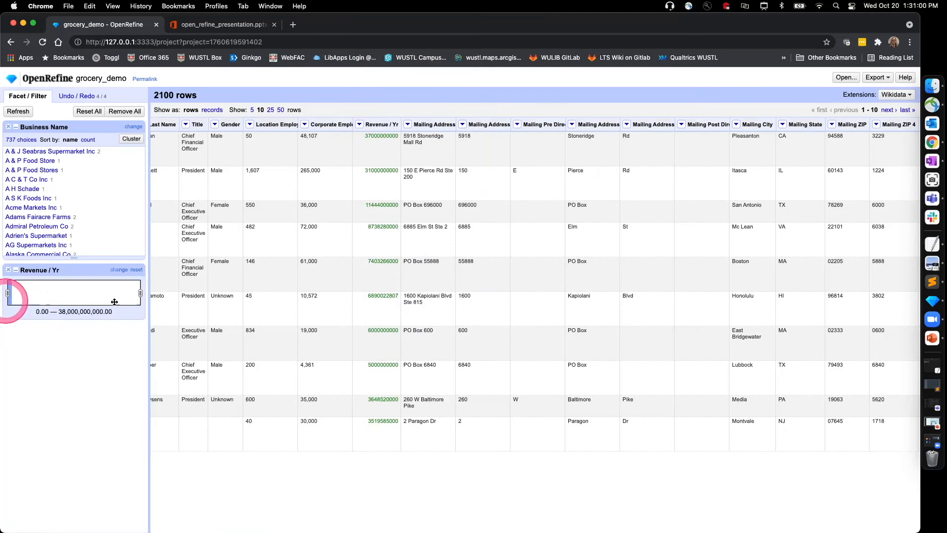
drag(138, 293, 10, 292)
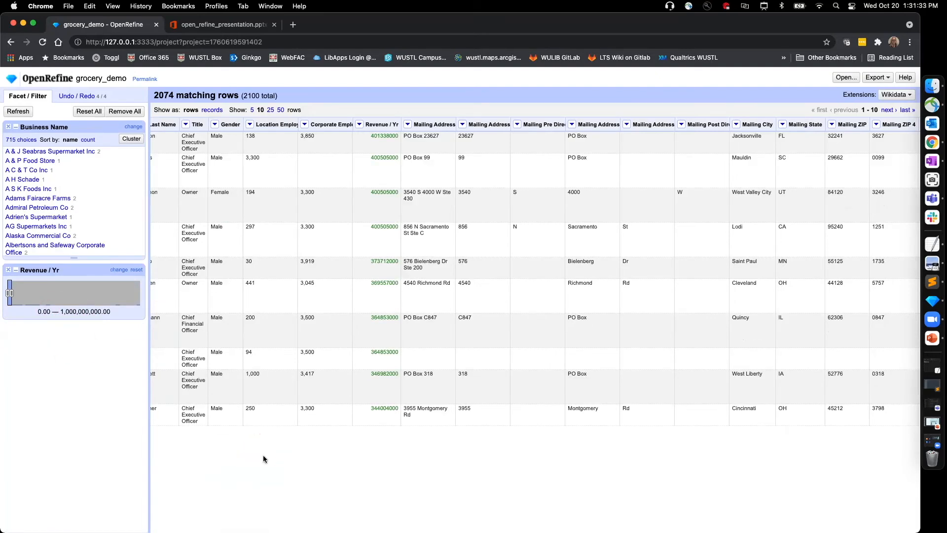
Step: Look across the columns to Latitude and Longitude, and review the available export formats
click(298, 451)
scroll(298, 450, right, 5)
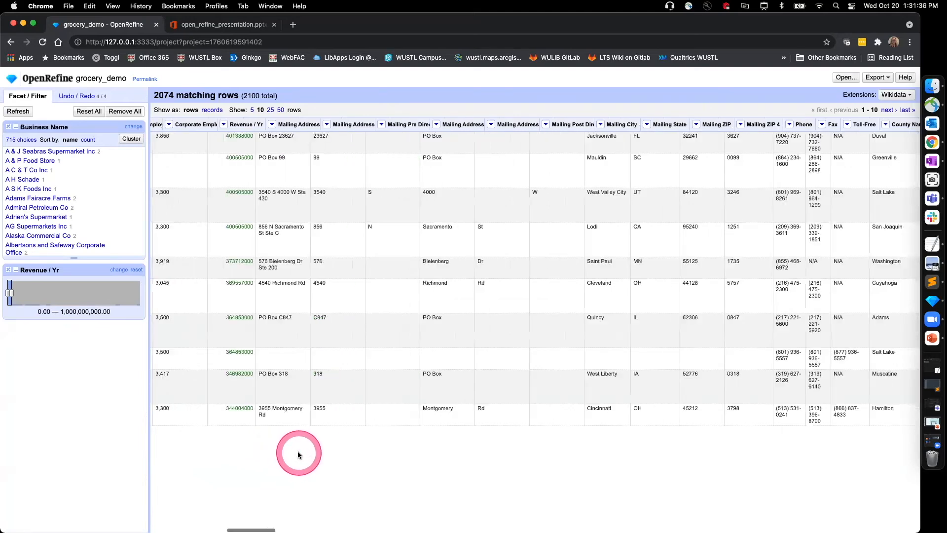
scroll(298, 451, right, 10)
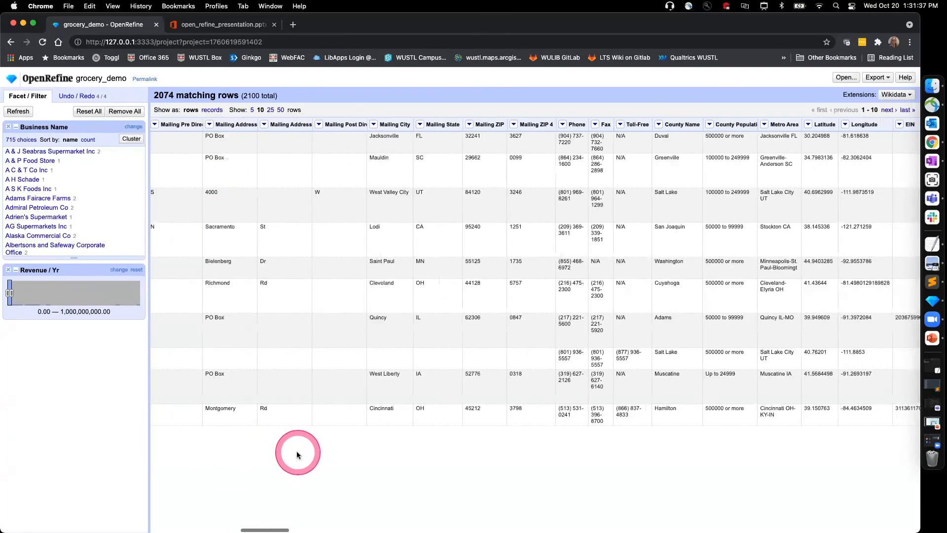
scroll(297, 451, right, 10)
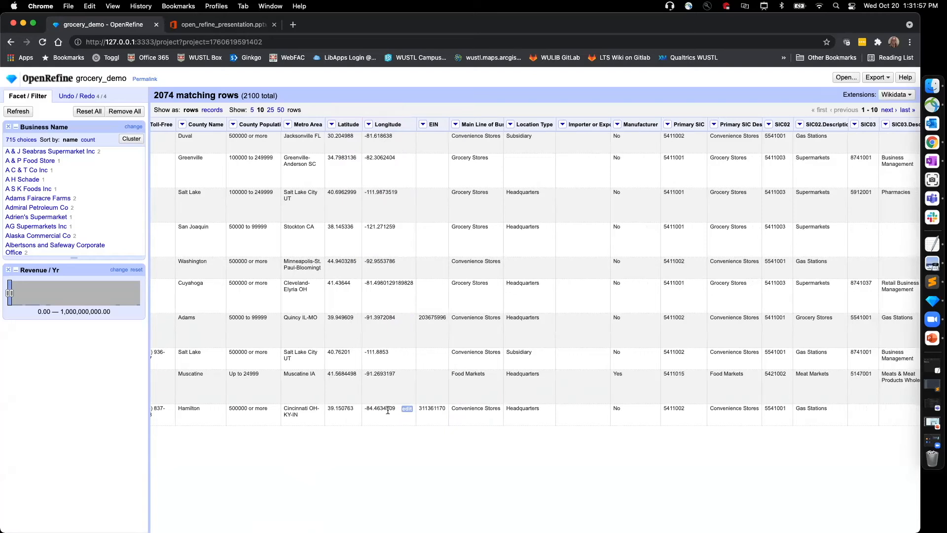
click(890, 80)
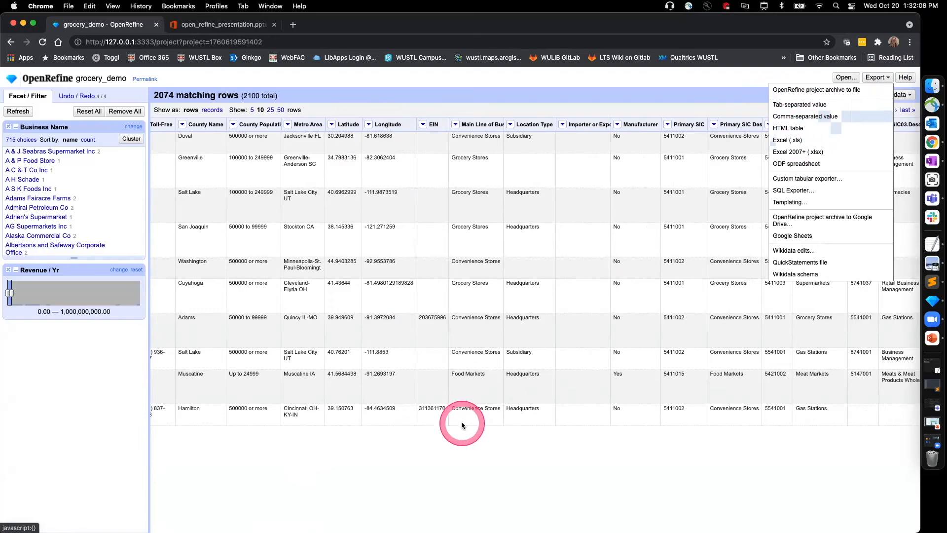
click(453, 461)
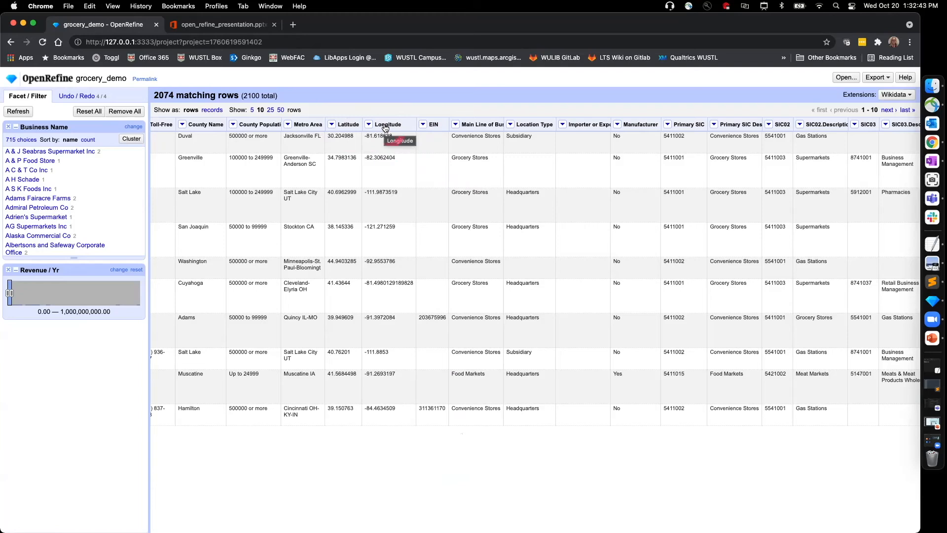
Step: Switch to the open_refine_presentation in PowerPoint and view the GEOJSON format slide in full screen
click(230, 23)
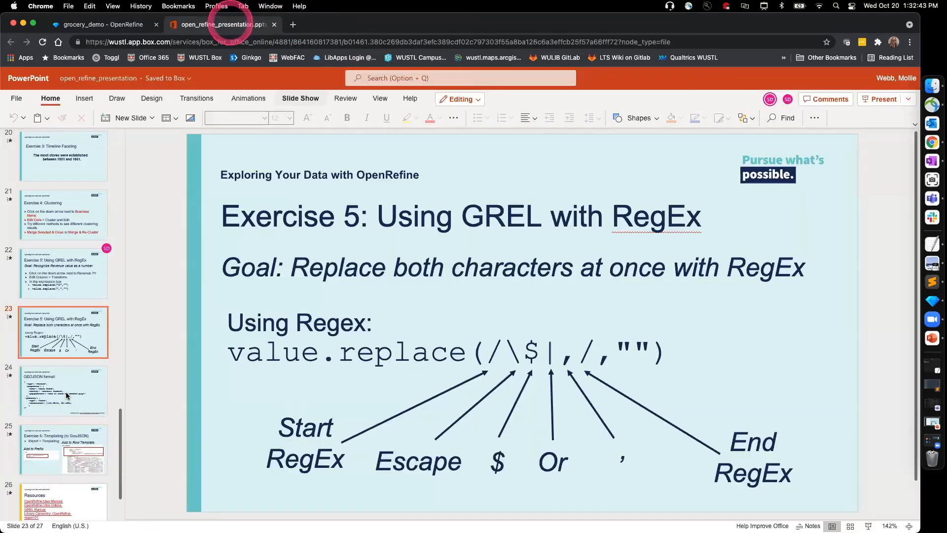
scroll(360, 340, down, 1)
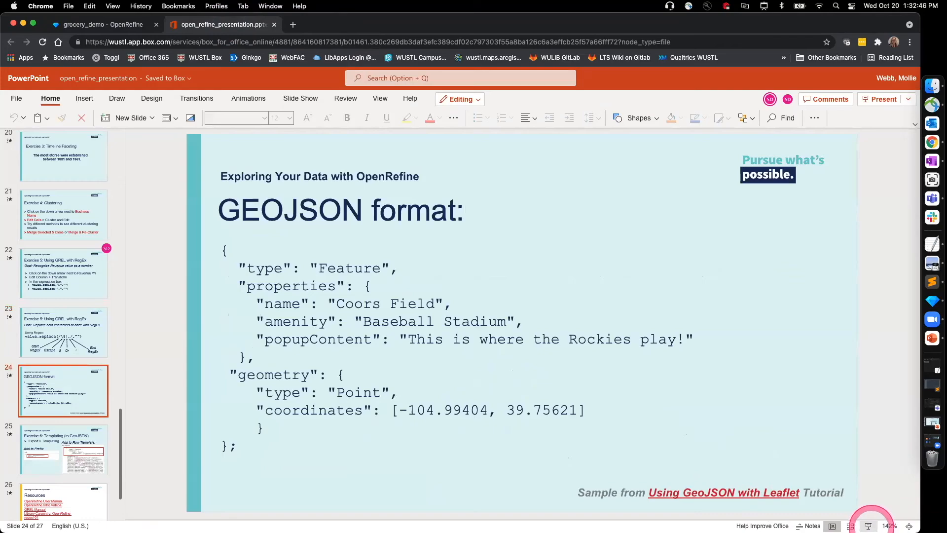
click(868, 525)
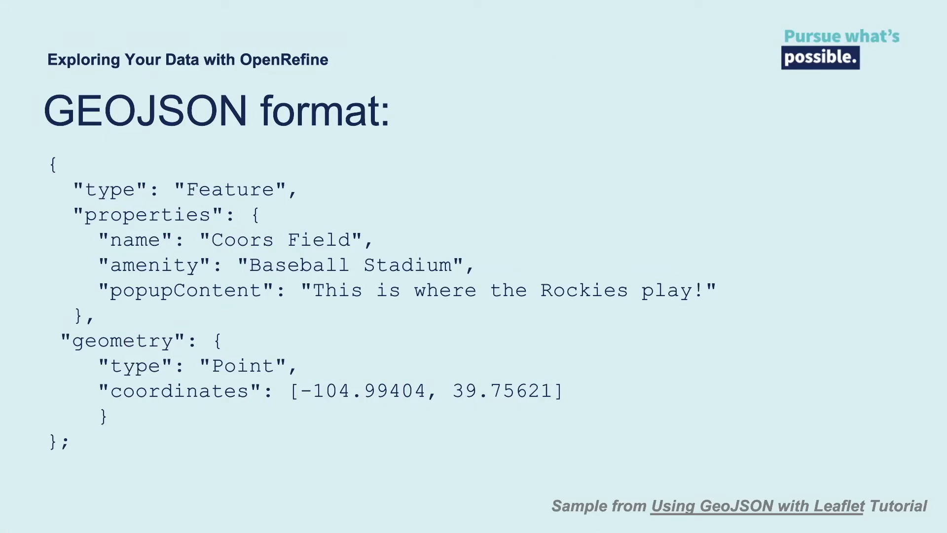
key(Escape)
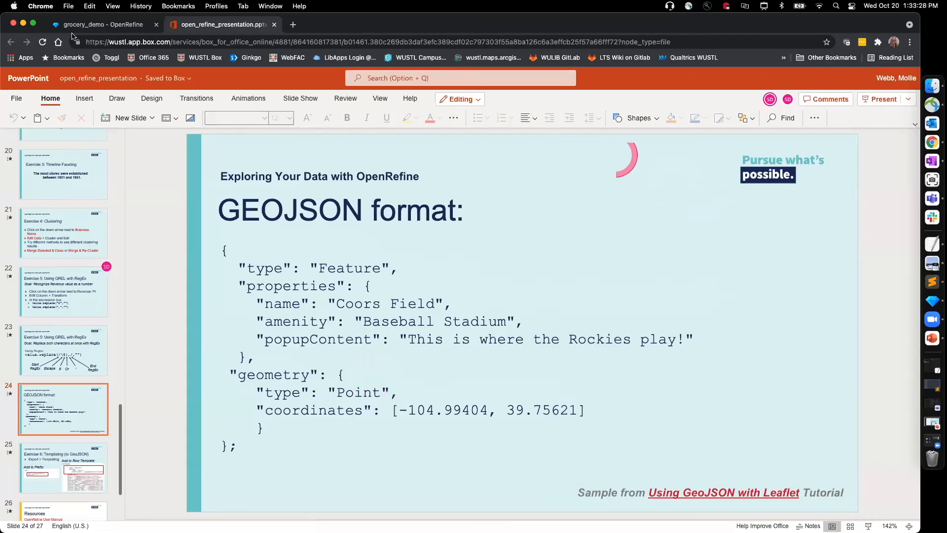
Step: Return to the grocery_demo project in OpenRefine and convert the Latitude cells to numbers
click(79, 27)
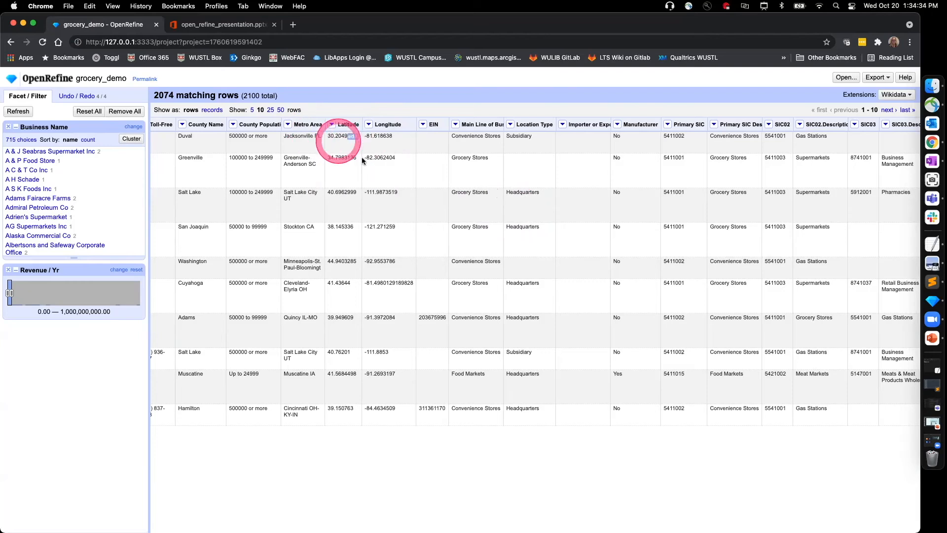
click(332, 125)
mouse_move(339, 136)
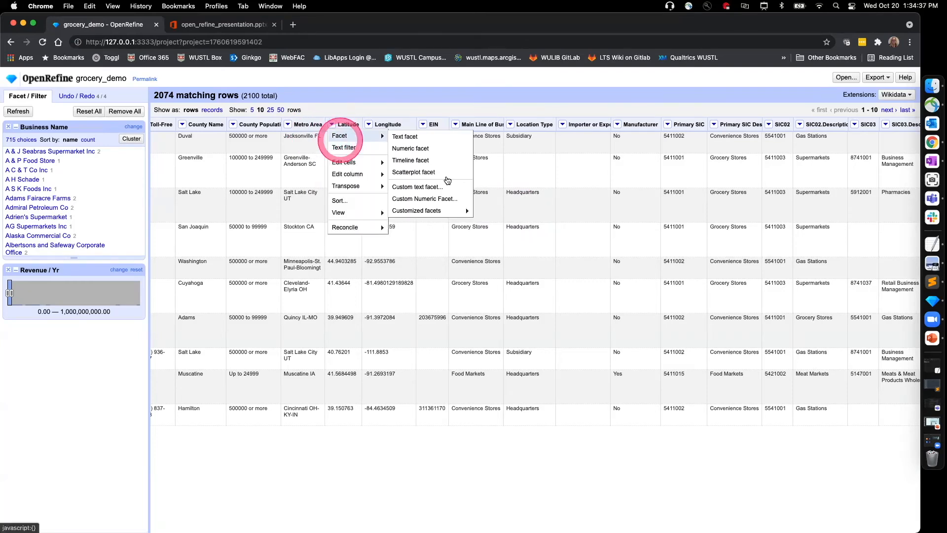
mouse_move(350, 162)
mouse_move(418, 175)
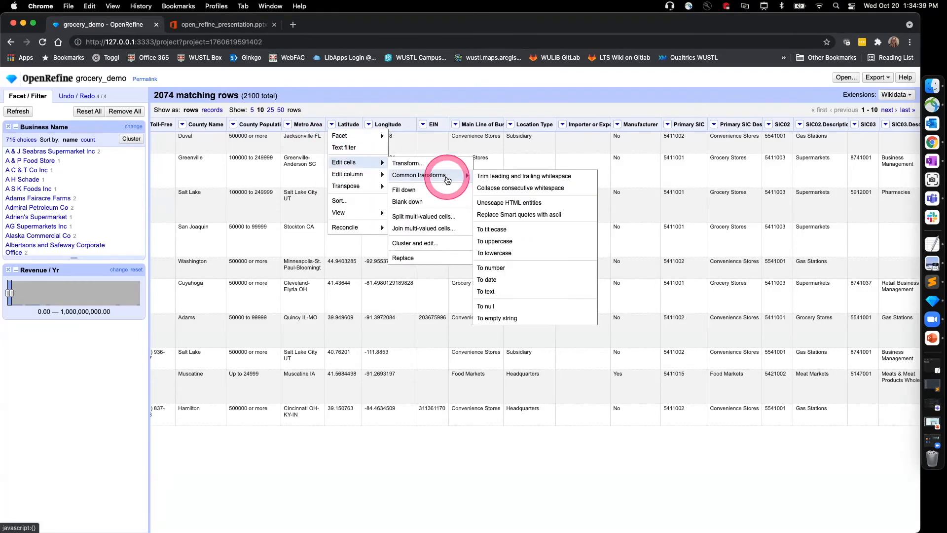
click(505, 268)
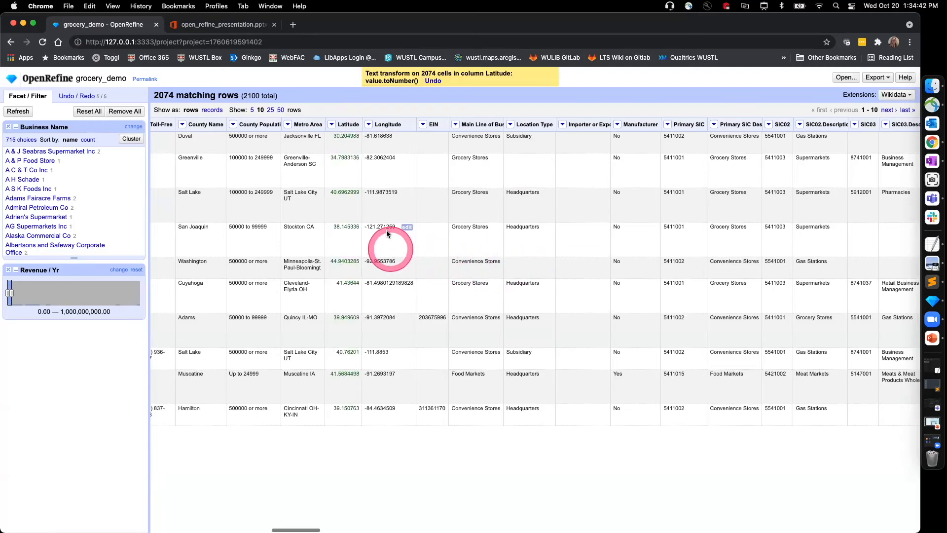
Step: Convert the Longitude cells to numbers with the common transform
click(369, 124)
mouse_move(376, 164)
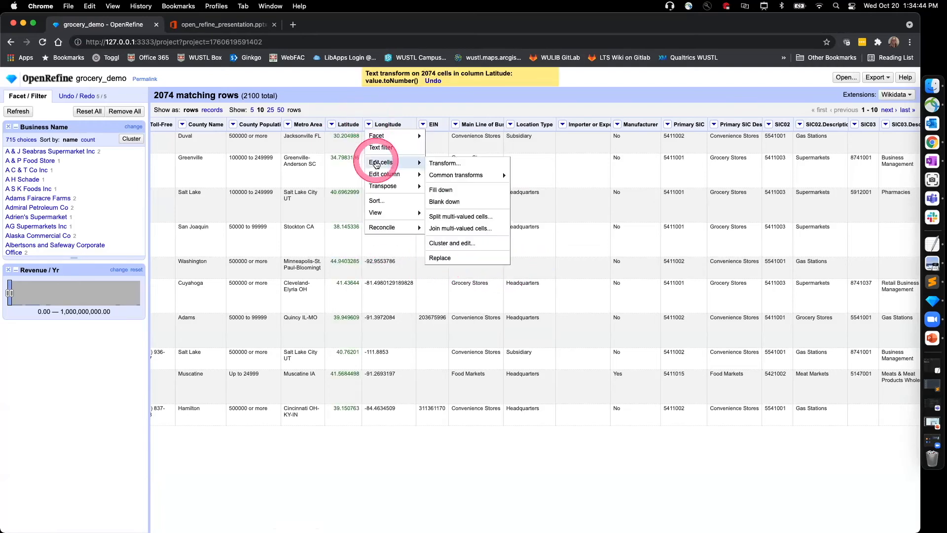
mouse_move(447, 175)
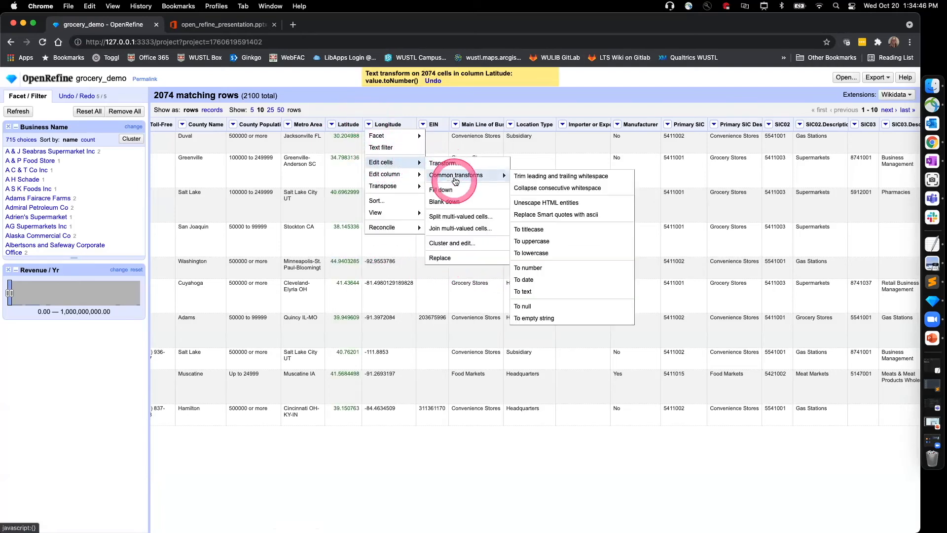
click(531, 268)
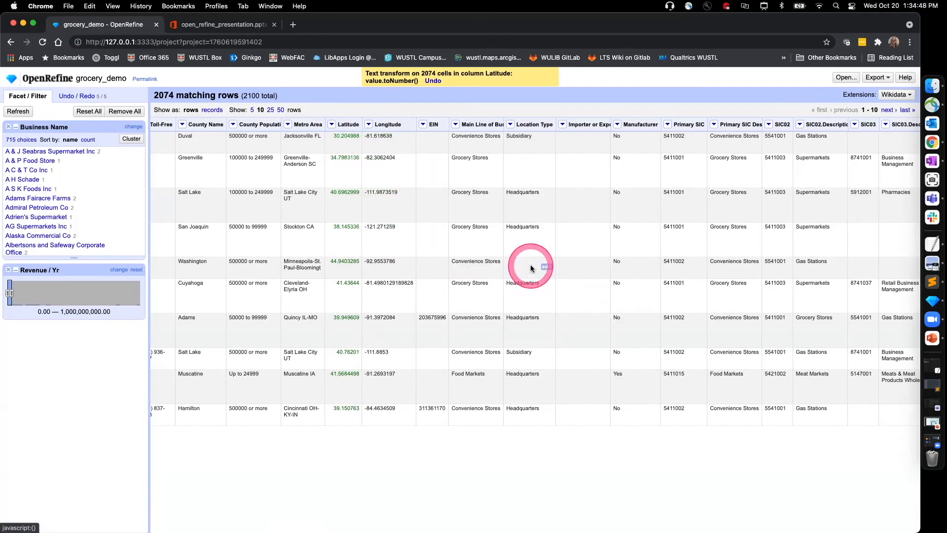
Step: Add numeric facets on the Latitude and Longitude columns
click(327, 127)
mouse_move(332, 131)
click(401, 147)
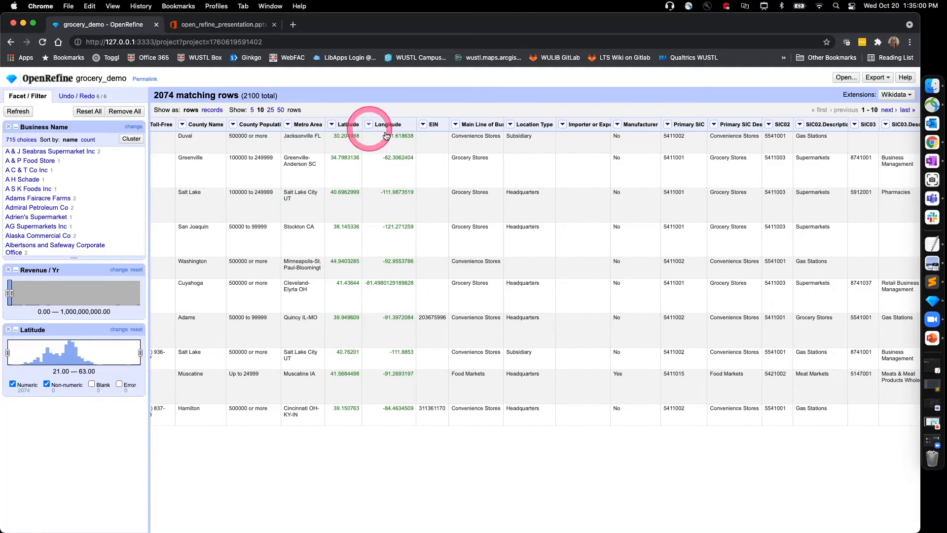
click(369, 127)
mouse_move(374, 133)
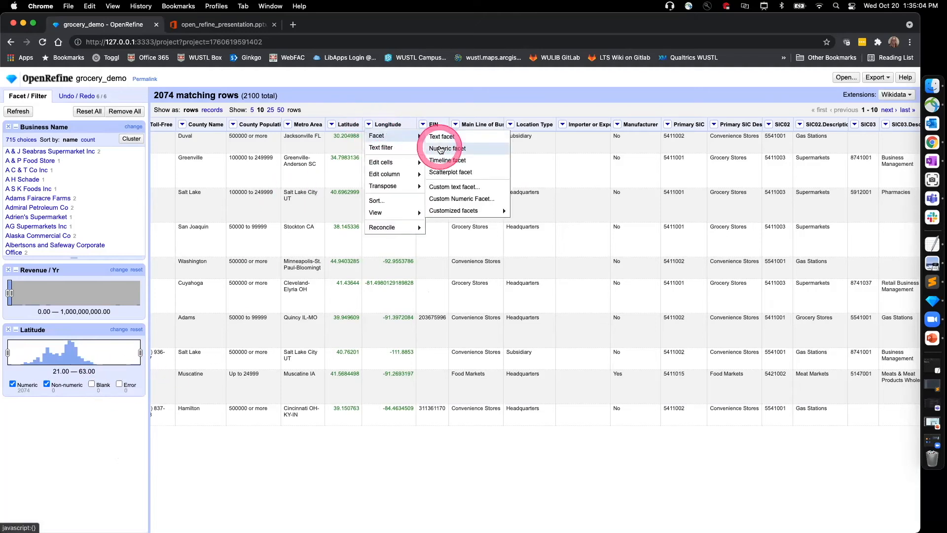
click(439, 148)
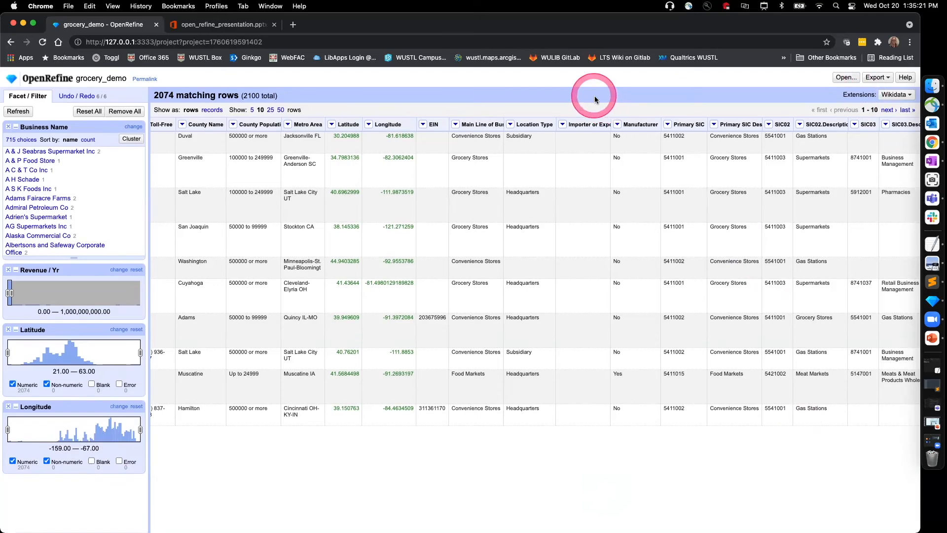
Step: Start a templating export of the filtered rows with the default JSON template
click(887, 80)
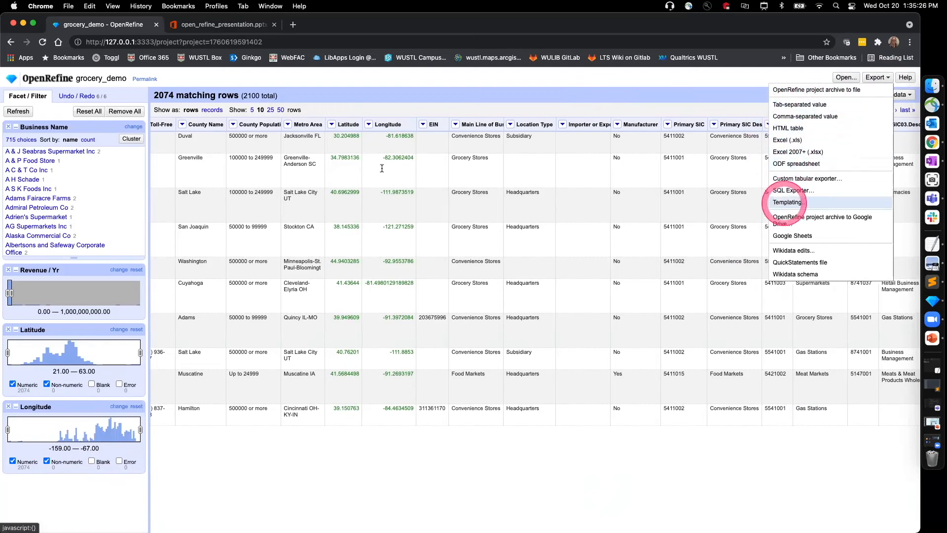
click(784, 203)
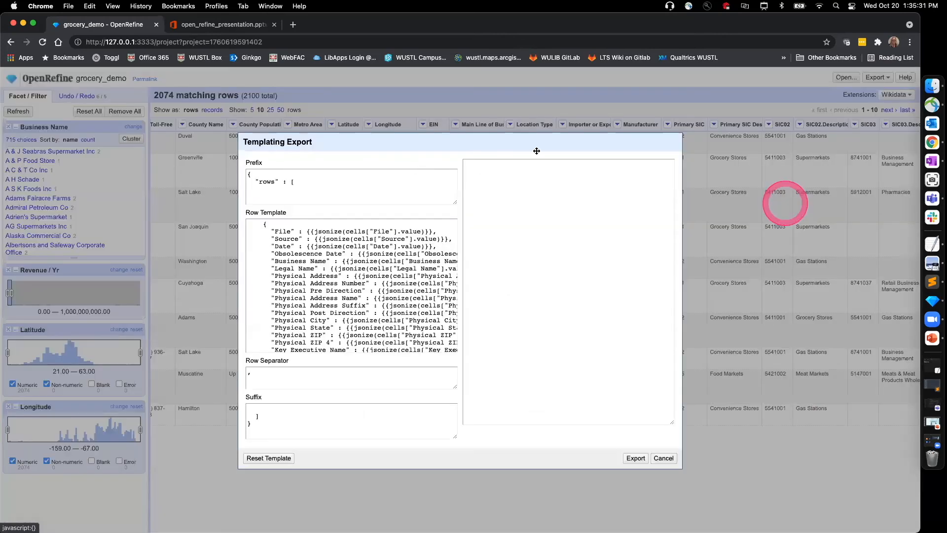
click(314, 175)
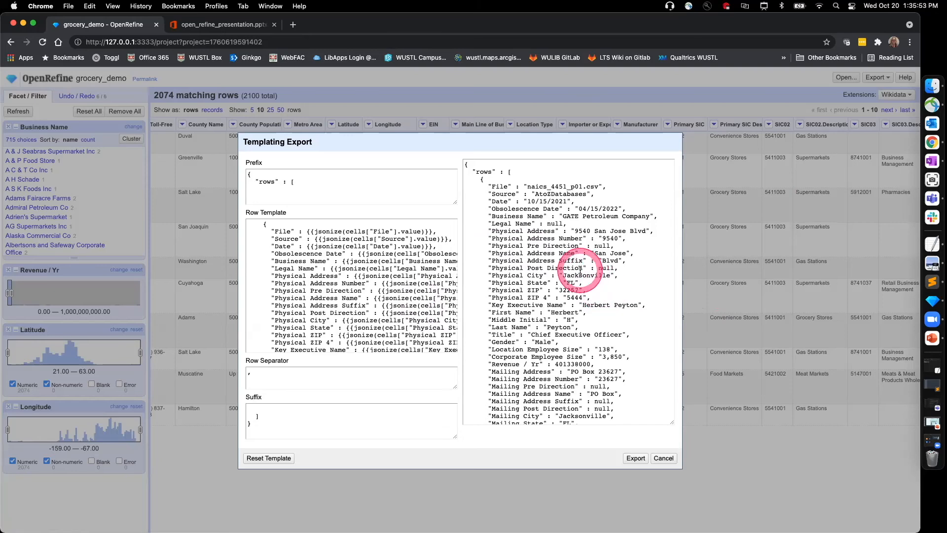
Step: Examine the fields of the first record in the templating export's JSON preview
scroll(580, 270, down, 5)
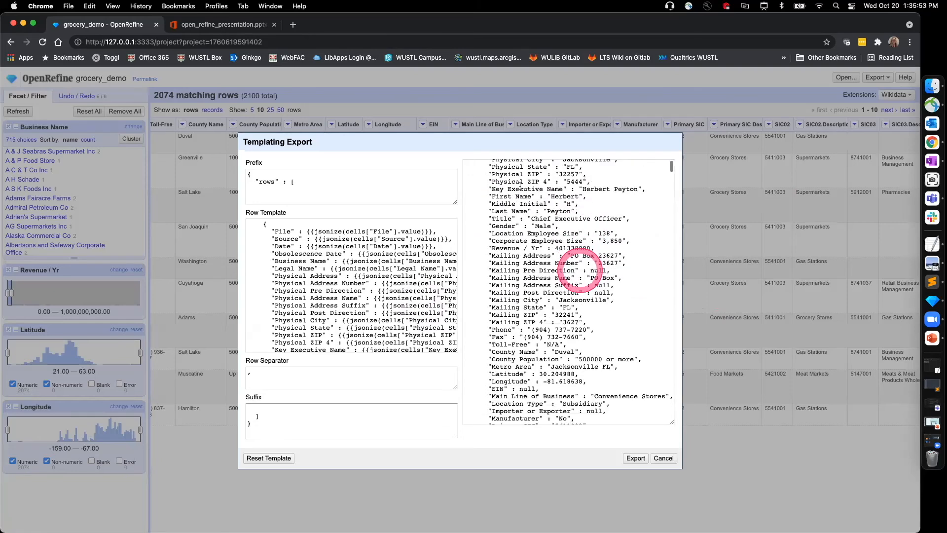
scroll(580, 270, down, 3)
scroll(497, 282, down, 5)
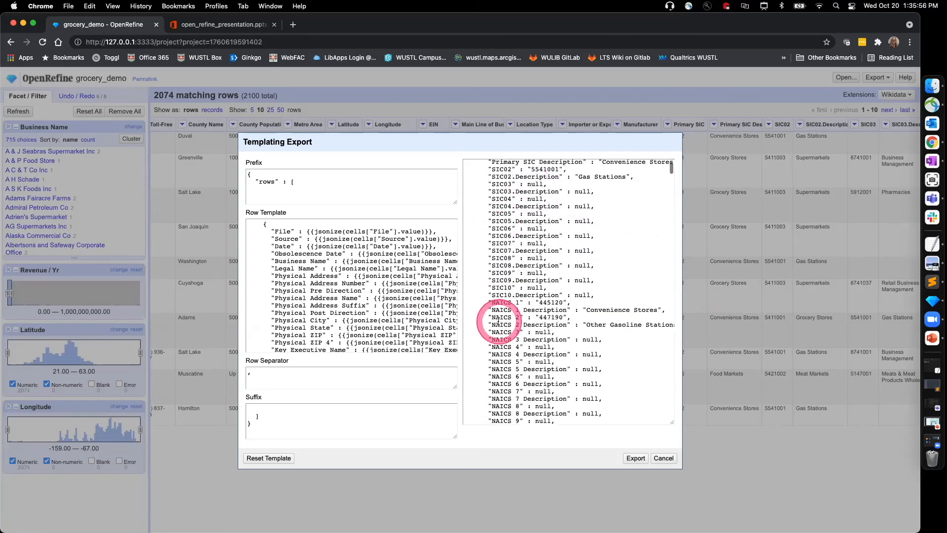
scroll(499, 321, down, 2)
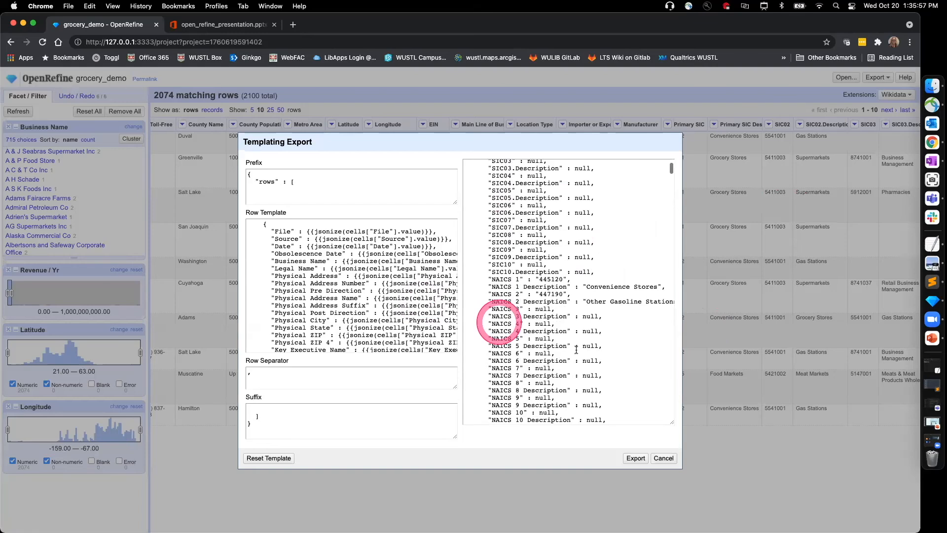
scroll(596, 319, down, 5)
scroll(582, 330, down, 8)
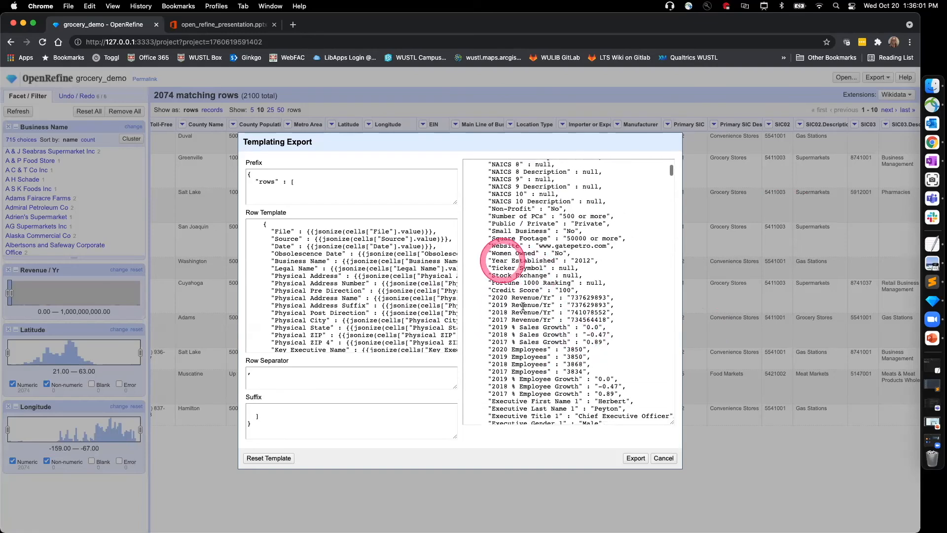
scroll(523, 307, down, 15)
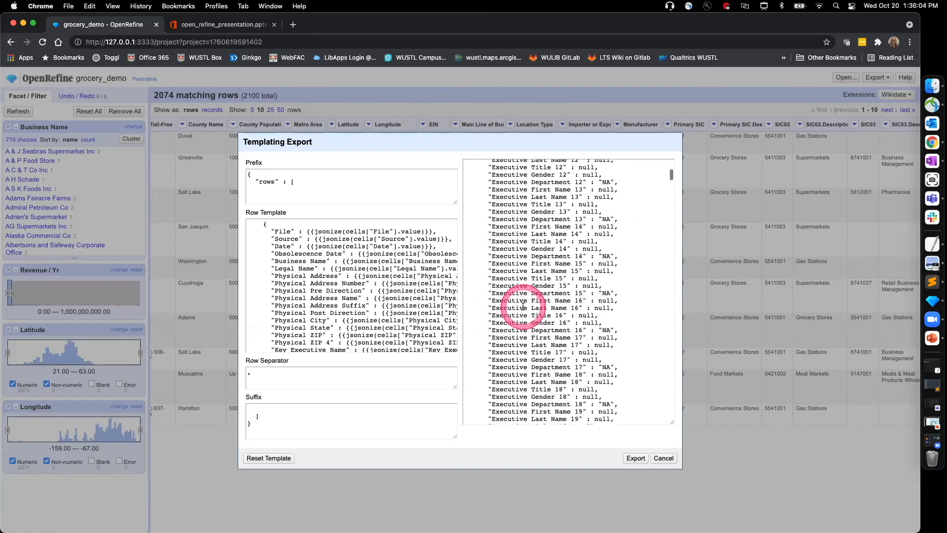
Step: Examine where the first record ends and the second record begins in the JSON preview
scroll(523, 309, down, 5)
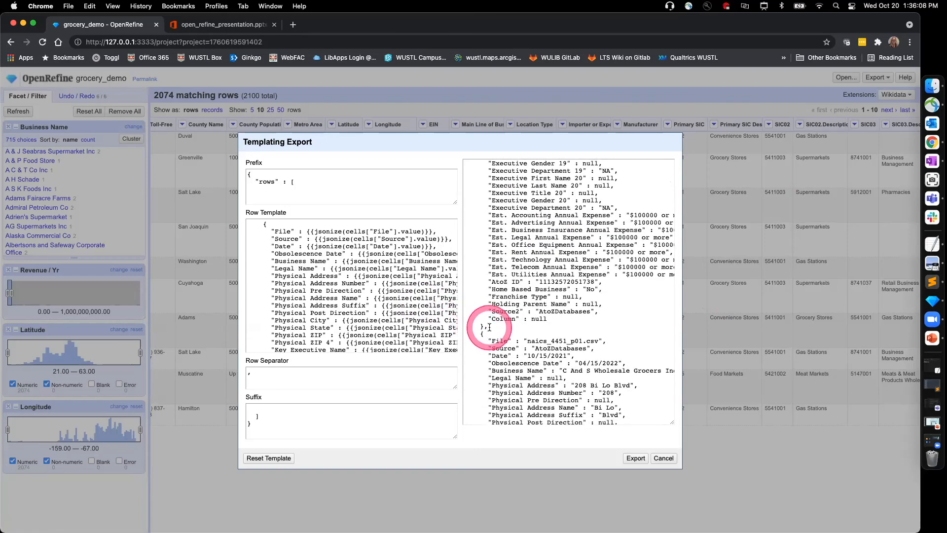
scroll(518, 325, down, 3)
drag(481, 227, 618, 244)
Step: Replace the export prefix with a GeoJSON opening of type "FeatureCollection" and a "features" array
click(325, 209)
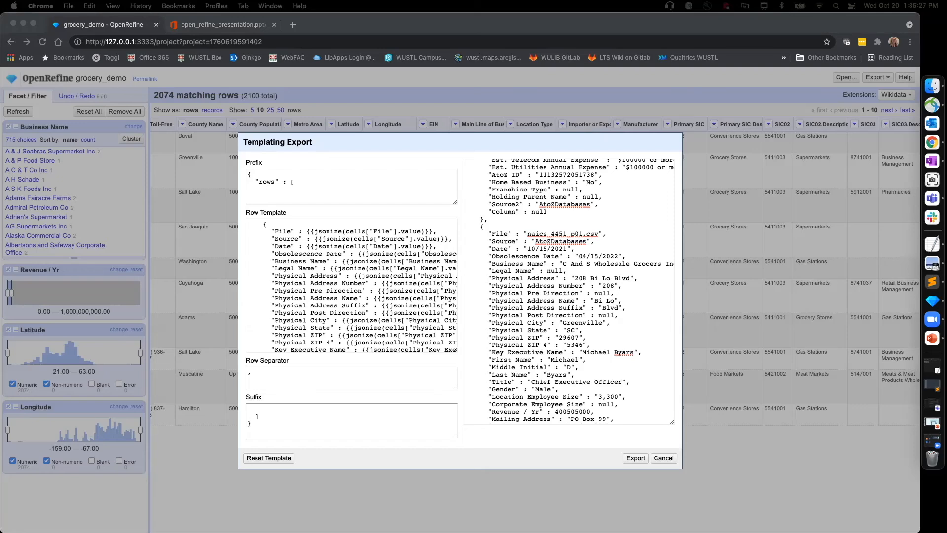
click(302, 179)
drag(302, 179, 226, 169)
text({     "type": "FeatureCollection",     "features": [)
click(390, 187)
click(314, 191)
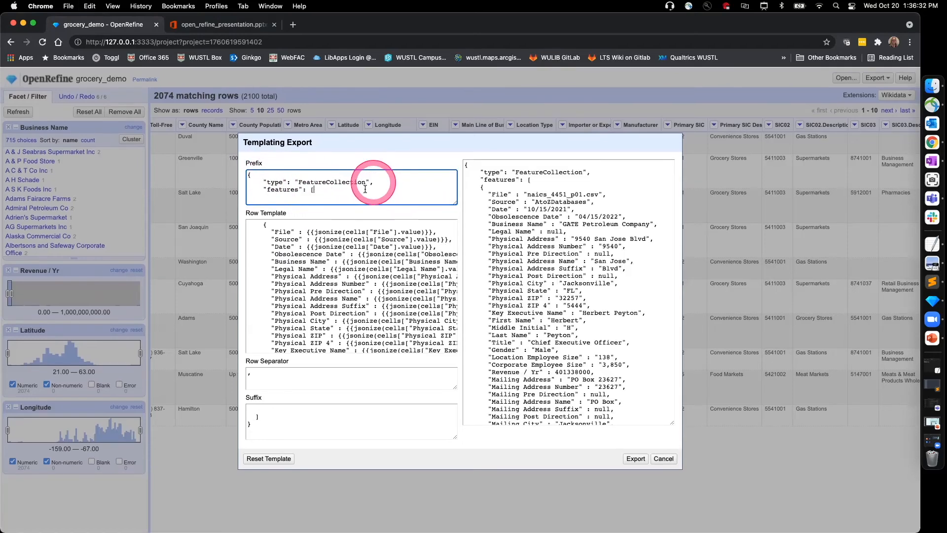
click(391, 188)
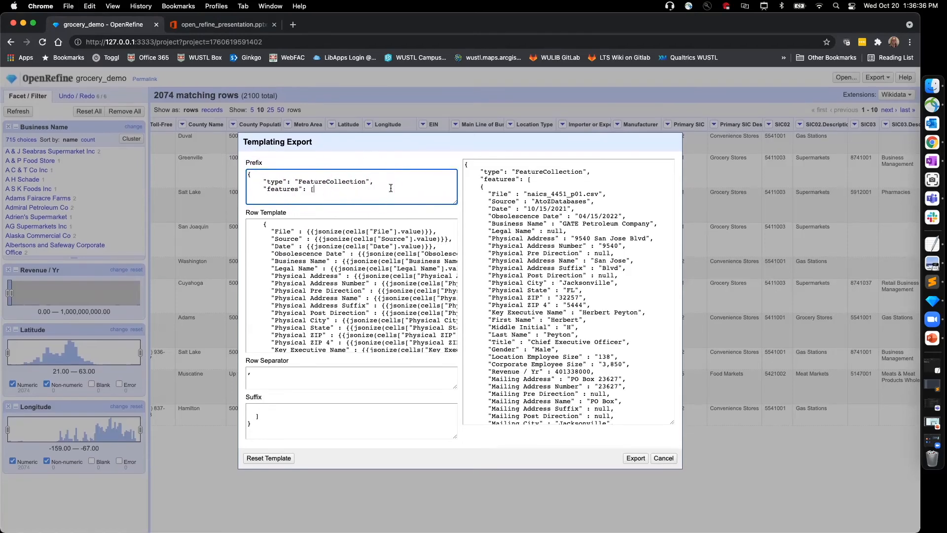
Step: Insert a "Feature" block with "Point" geometry from the Longitude and Latitude cells and a "properties" key before the row template's fields
key(super+Tab)
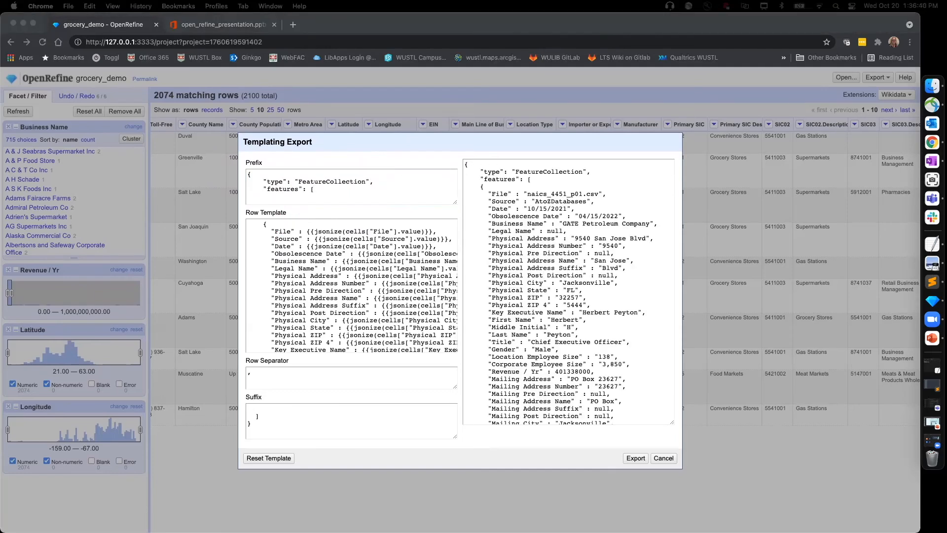
click(264, 222)
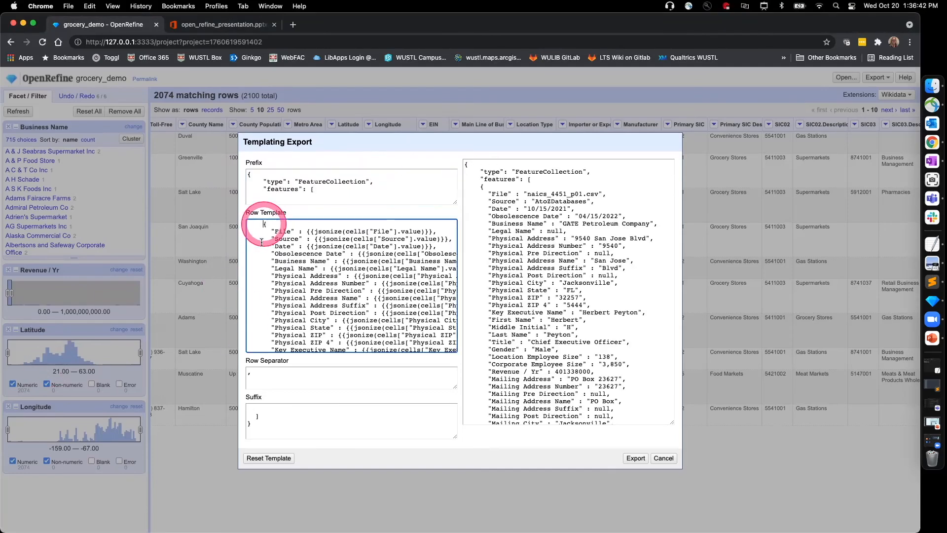
key(Return)
key(Return)
key(Return)
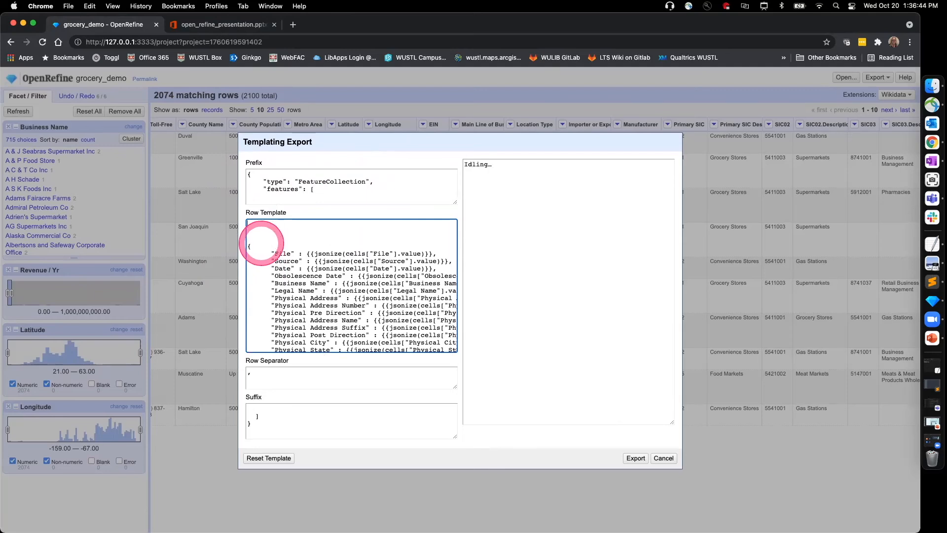
key(super+v)
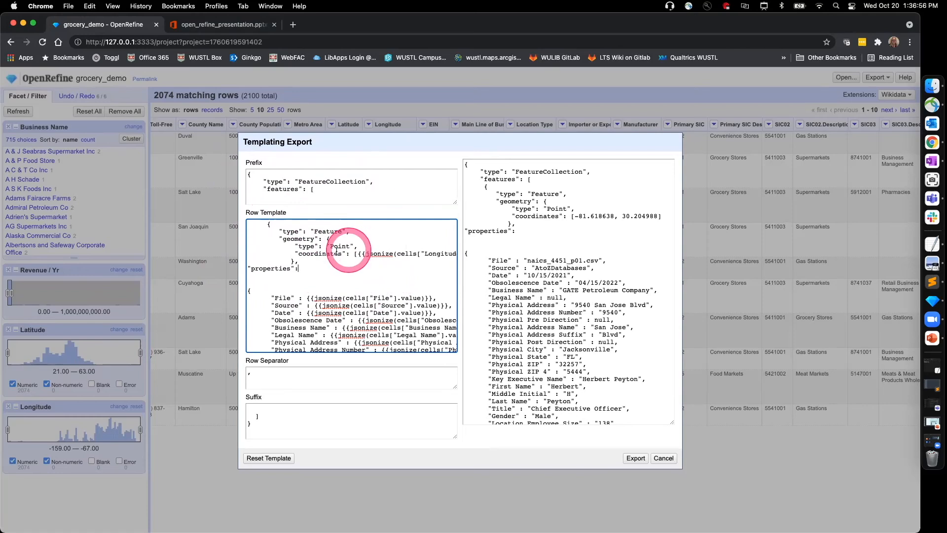
Step: Examine the row template's geometry block, its Longitude and Latitude coordinates, and the fields under "properties"
drag(349, 231, 351, 255)
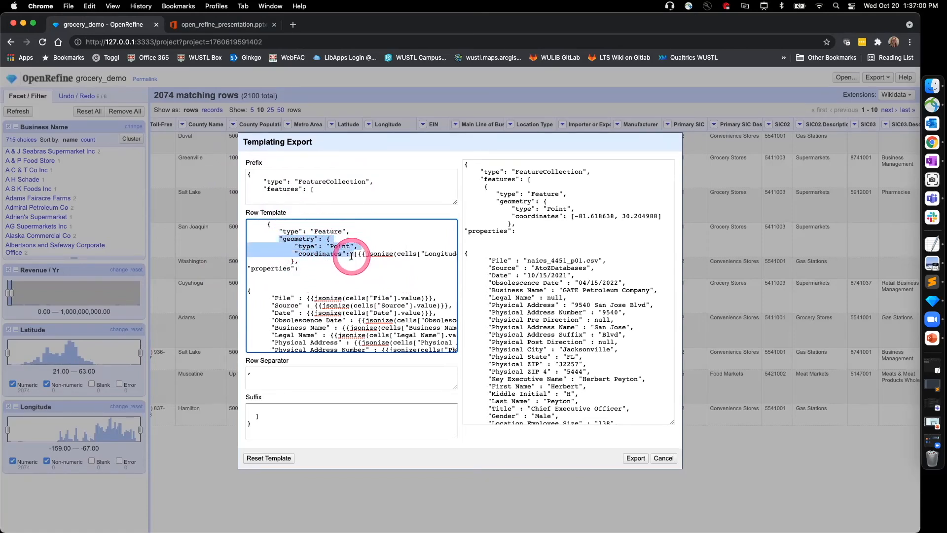
scroll(362, 268, right, 4)
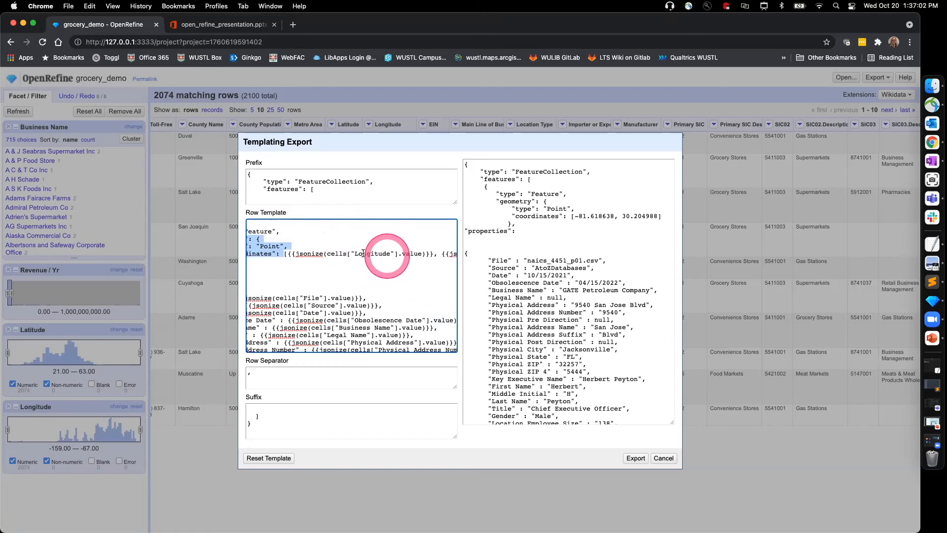
scroll(367, 253, right, 5)
scroll(374, 253, right, 2)
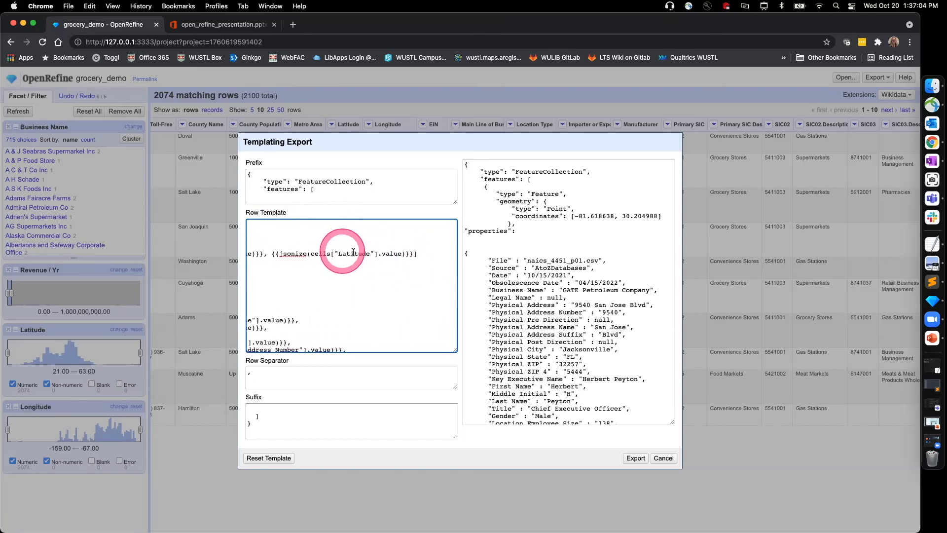
scroll(353, 252, left, 8)
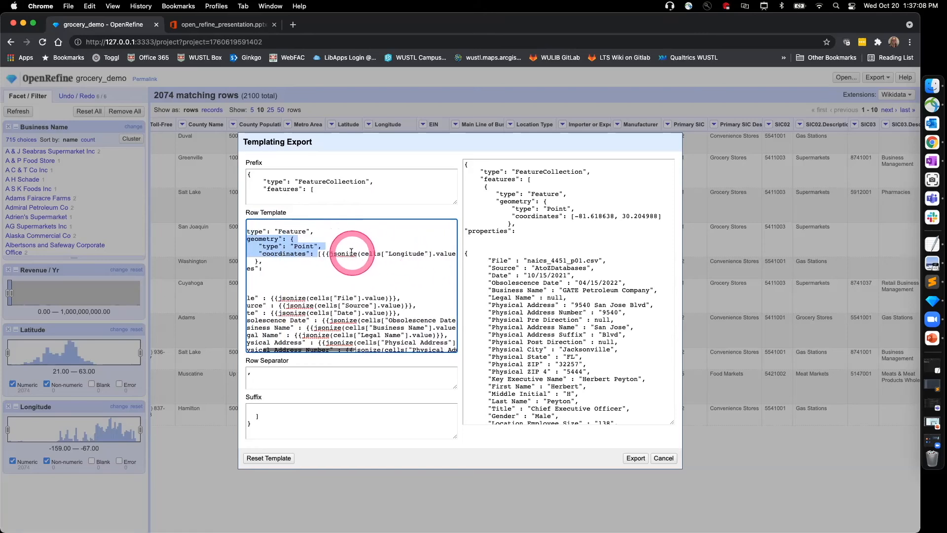
scroll(352, 252, left, 2)
drag(303, 269, 243, 270)
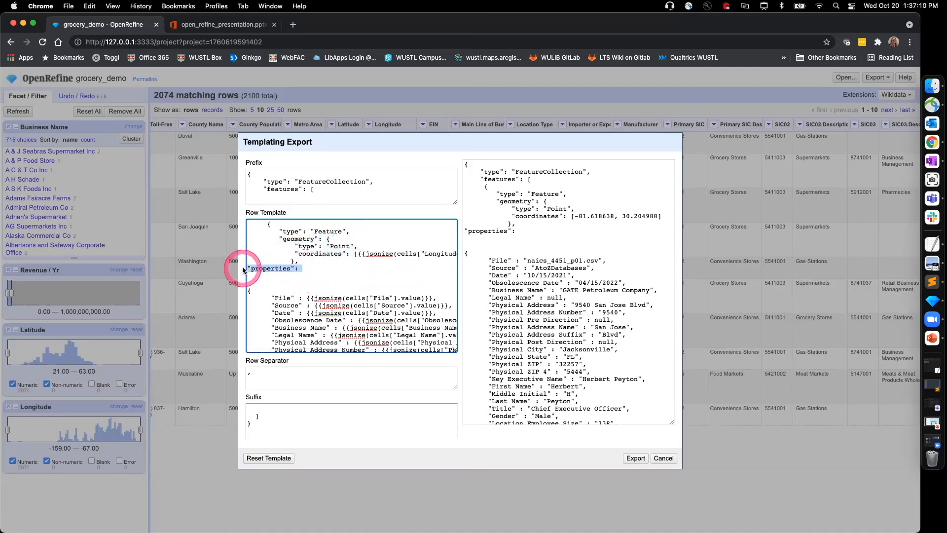
scroll(296, 274, down, 3)
scroll(320, 285, down, 10)
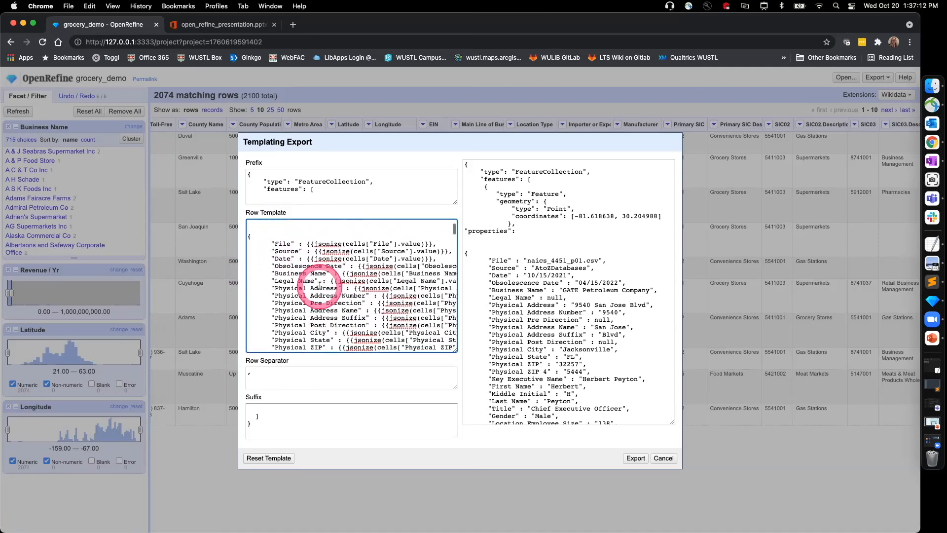
scroll(320, 285, down, 10)
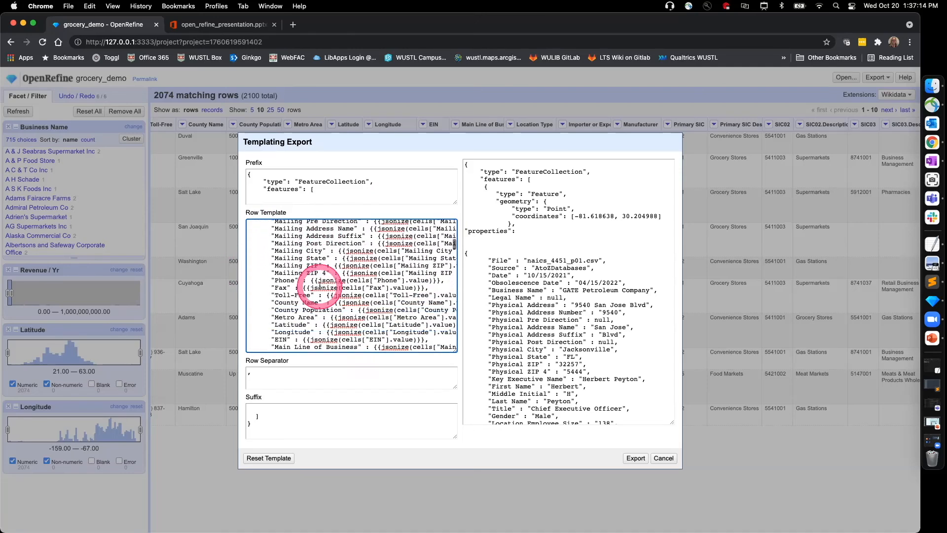
scroll(319, 285, up, 10)
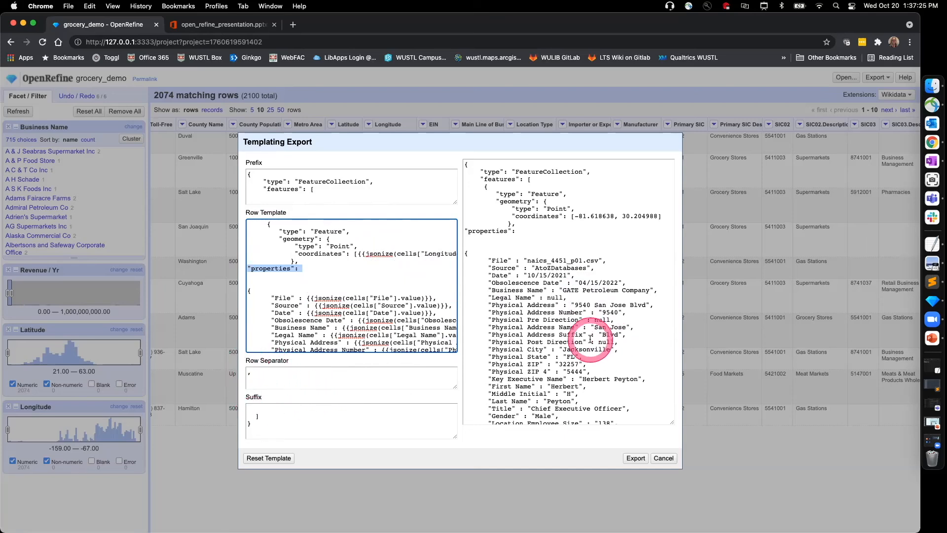
Step: Examine the GeoJSON preview through the first feature's properties to the start of the second feature
scroll(577, 340, down, 7)
scroll(574, 348, down, 15)
scroll(574, 347, down, 20)
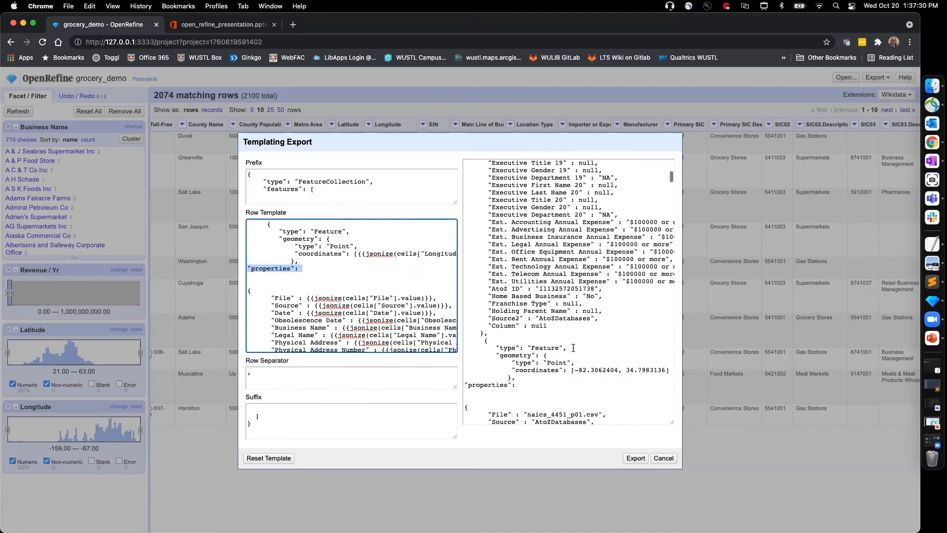
scroll(573, 348, down, 4)
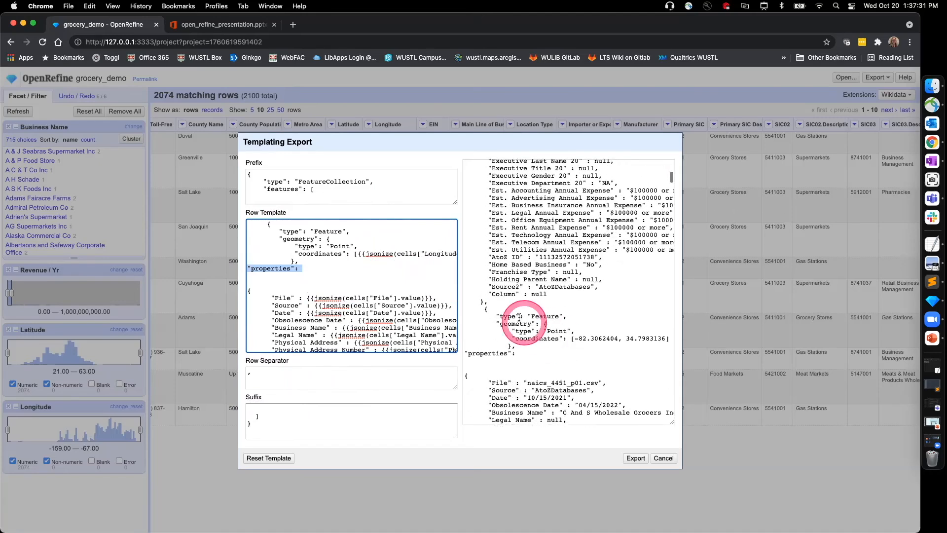
click(495, 302)
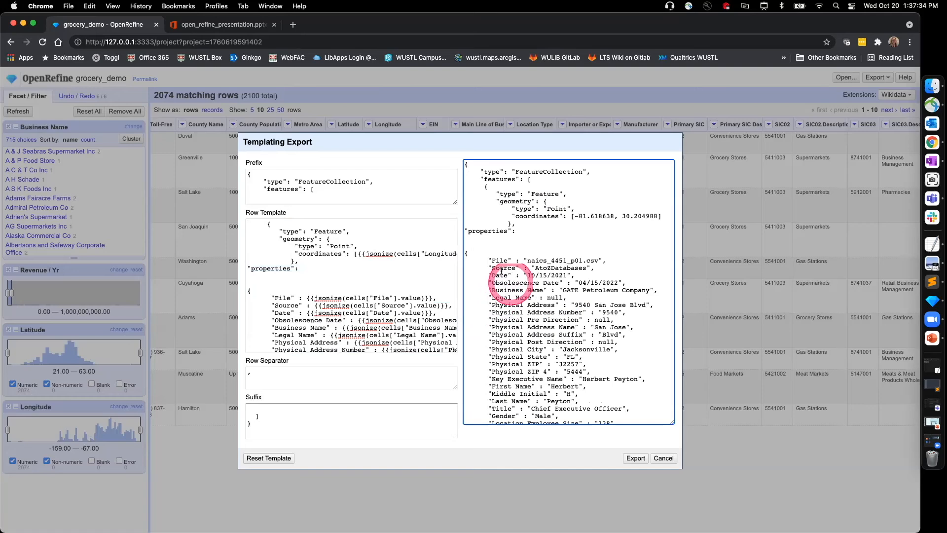
scroll(524, 242, down, 1)
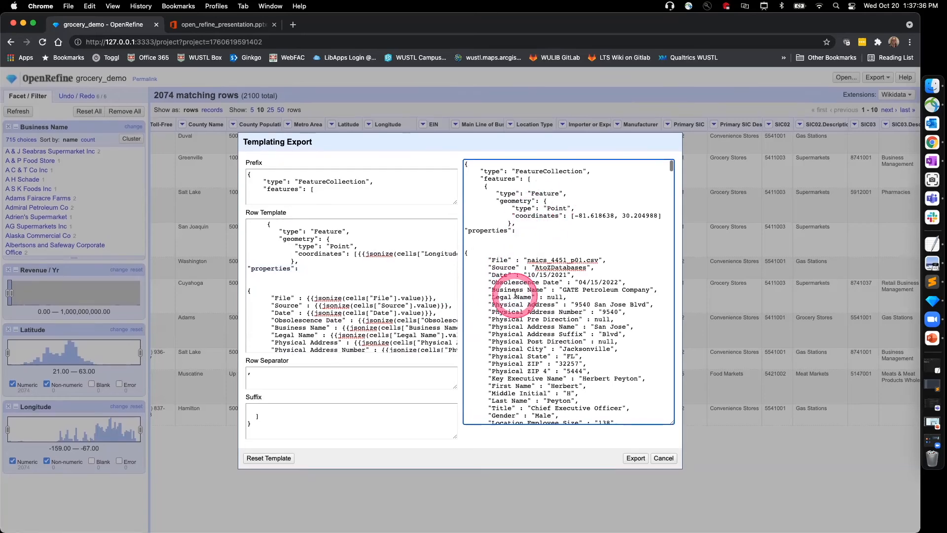
scroll(513, 361, down, 15)
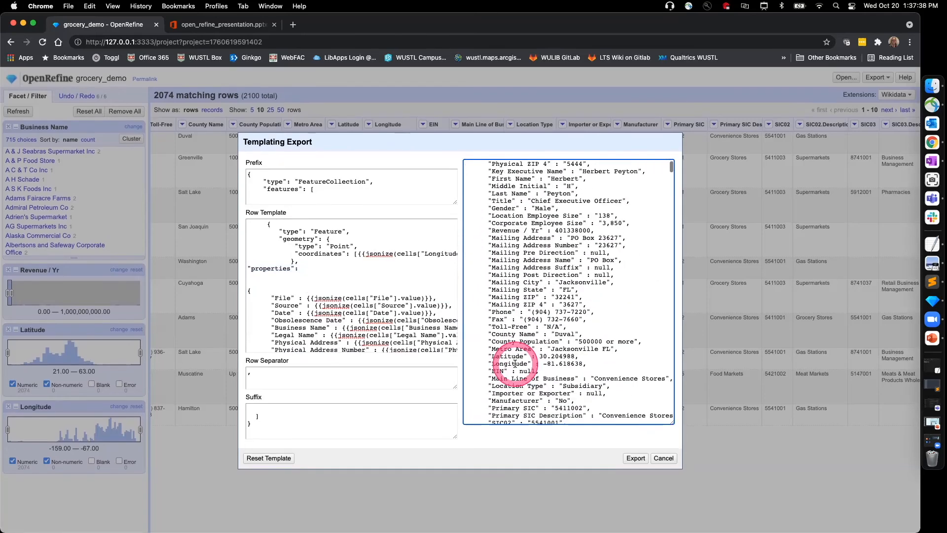
scroll(516, 364, down, 20)
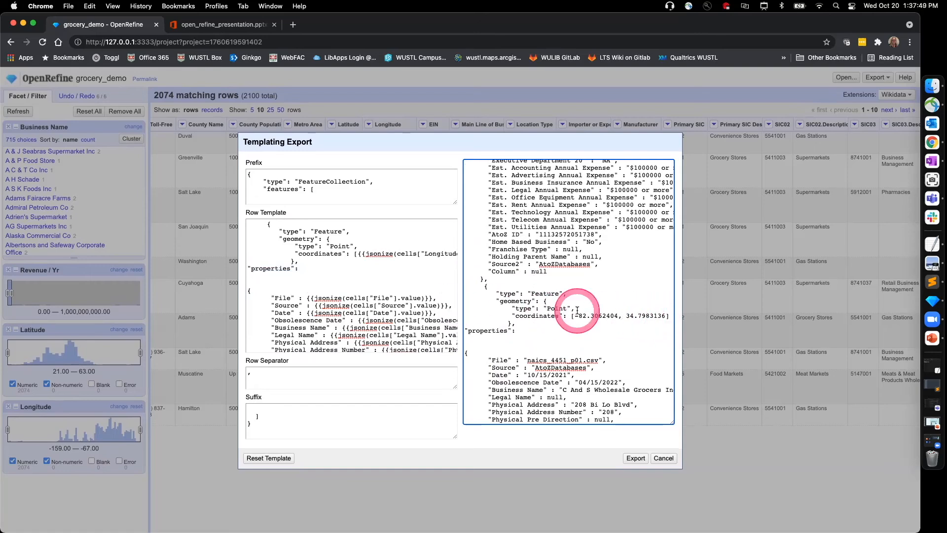
Step: Export the templated rows to the Desktop as grocery_demo.json, keeping the .json extension
click(635, 458)
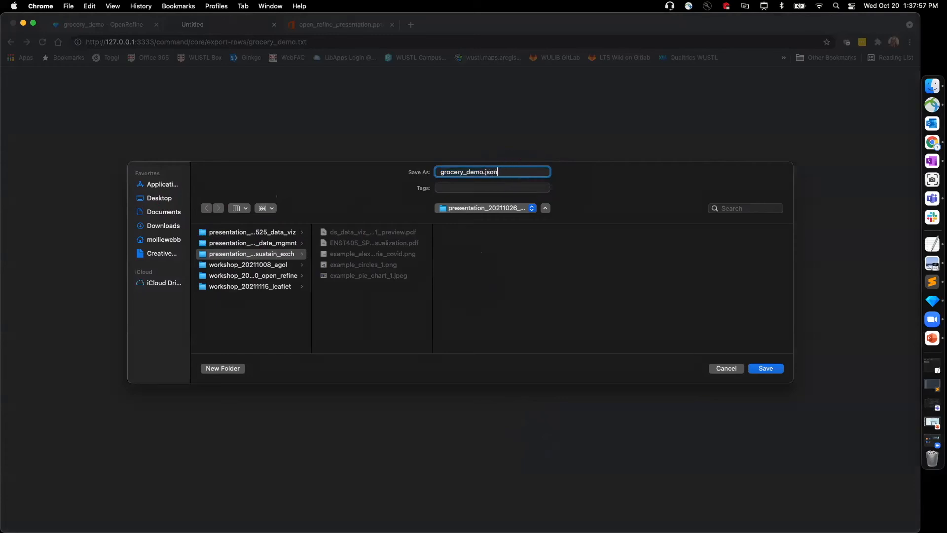
click(162, 198)
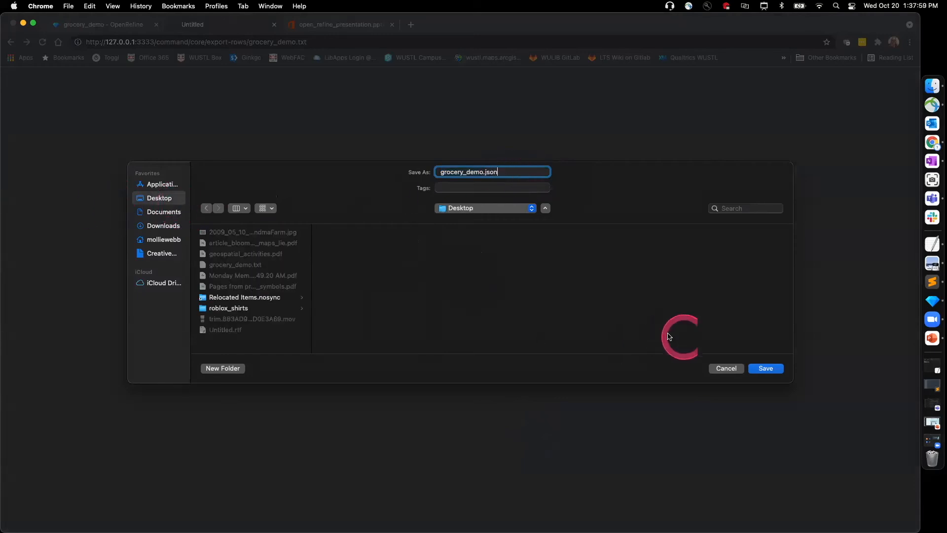
click(766, 369)
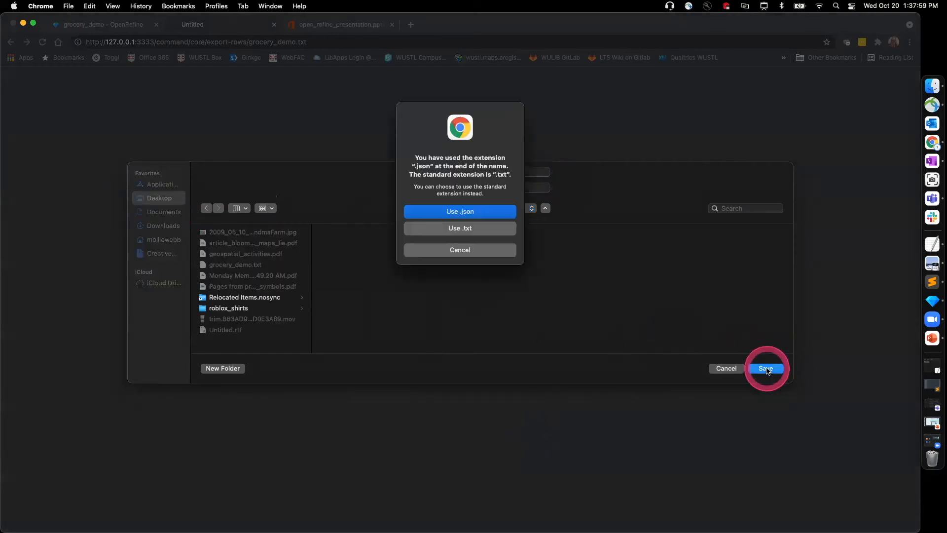
click(469, 212)
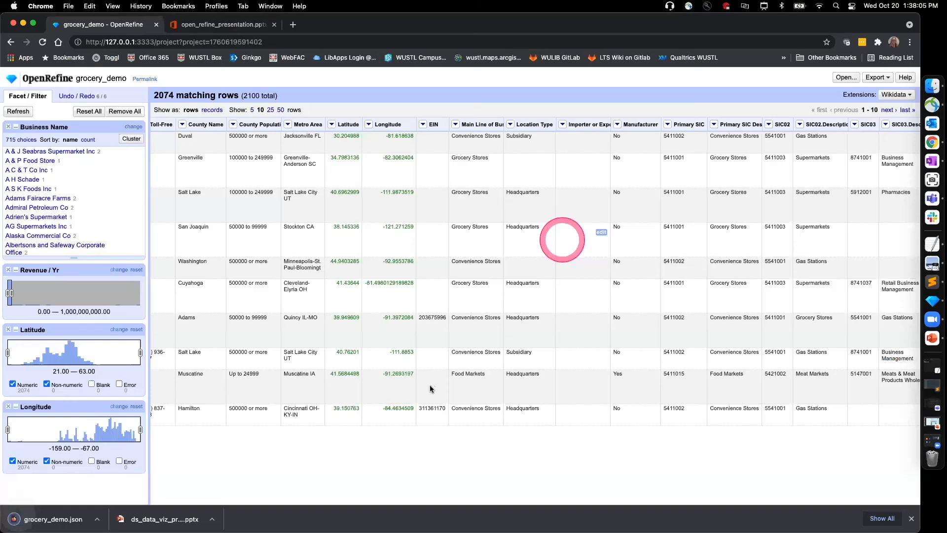
Step: Show the exported grocery_demo.json in Finder and open it with another application
click(105, 518)
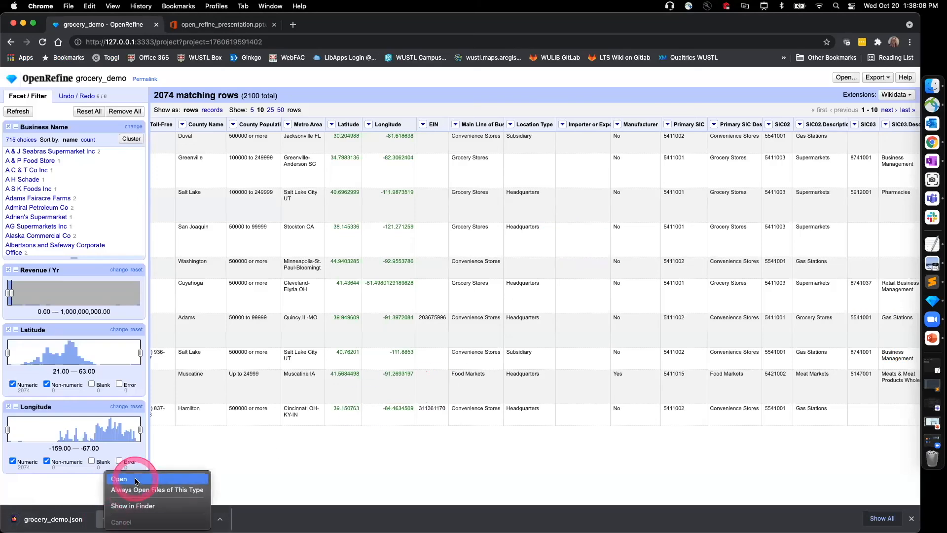
click(133, 505)
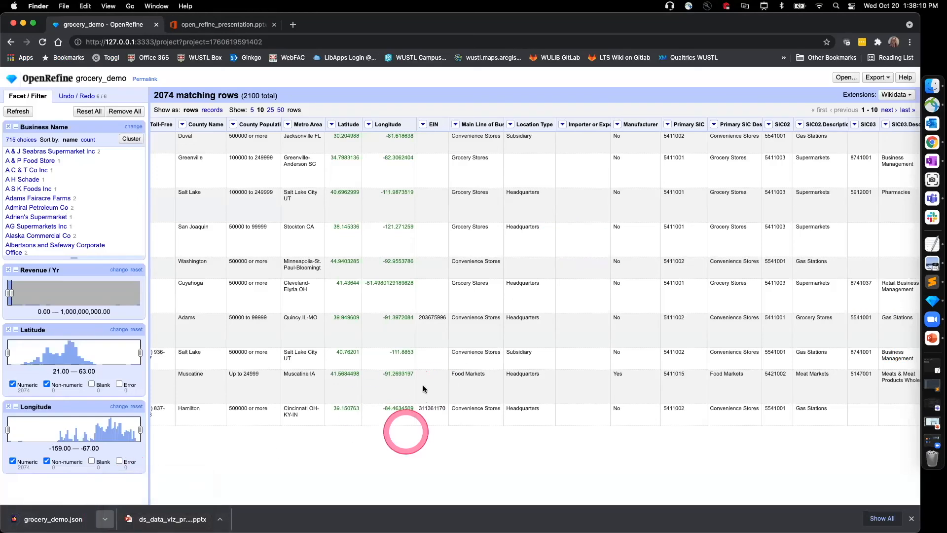
right_click(426, 169)
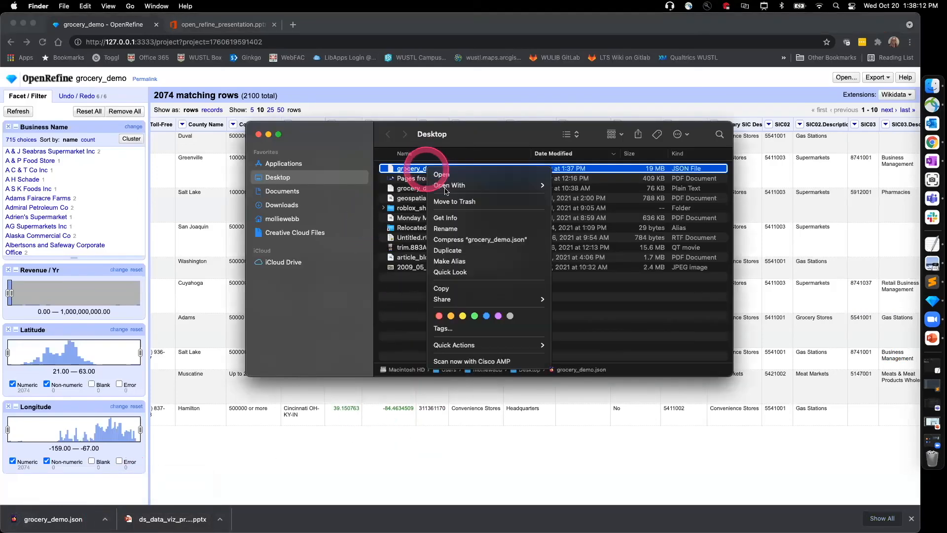
mouse_move(480, 186)
click(611, 247)
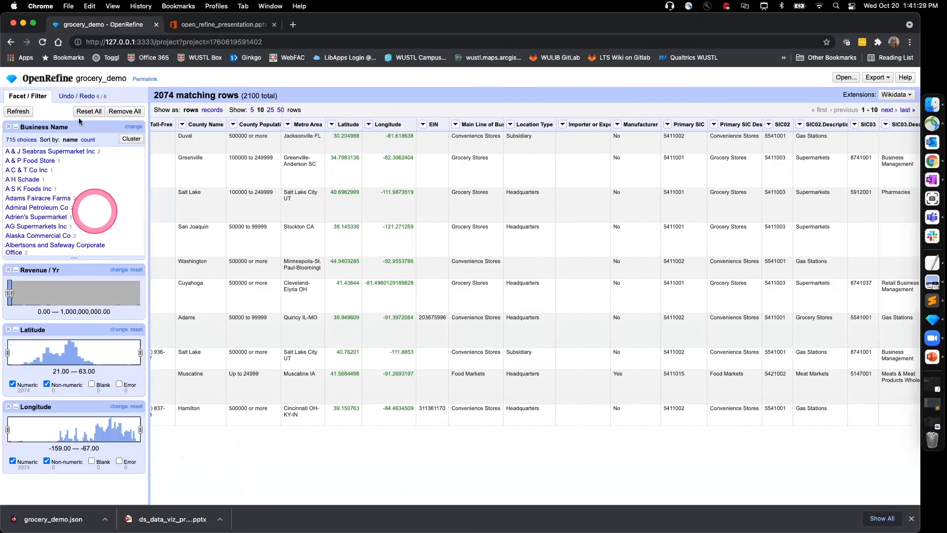
Step: Open the project history and revert to the Revenue / Yr number conversion, undoing the Longitude and Latitude conversions
click(74, 95)
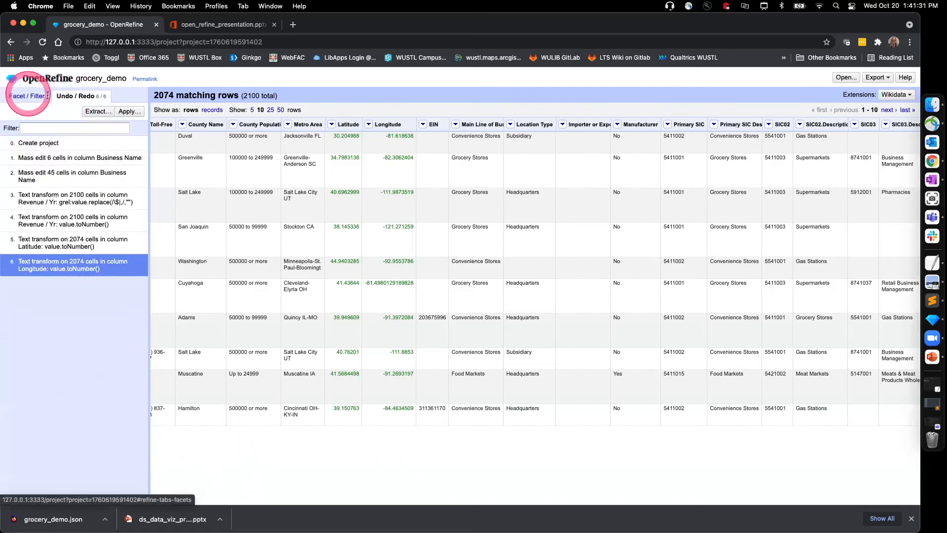
click(44, 96)
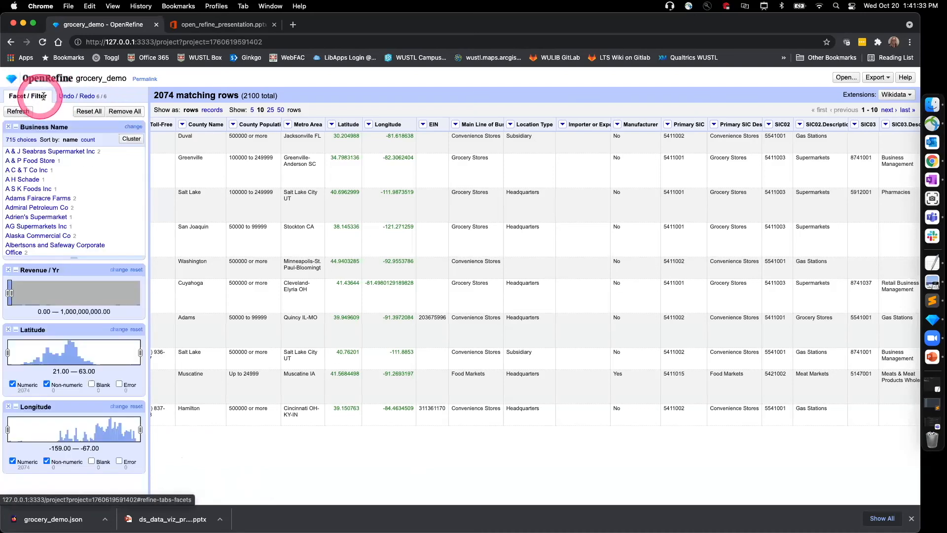
click(84, 95)
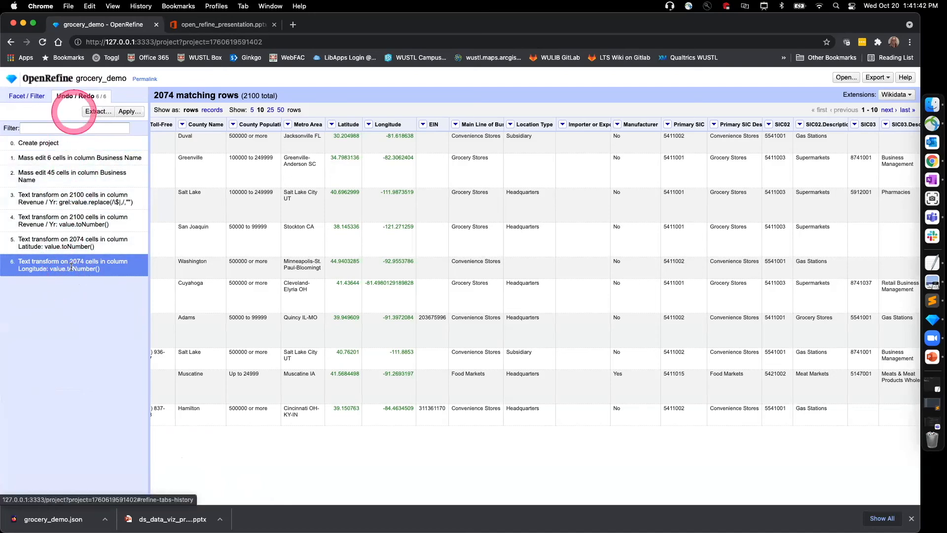
click(48, 245)
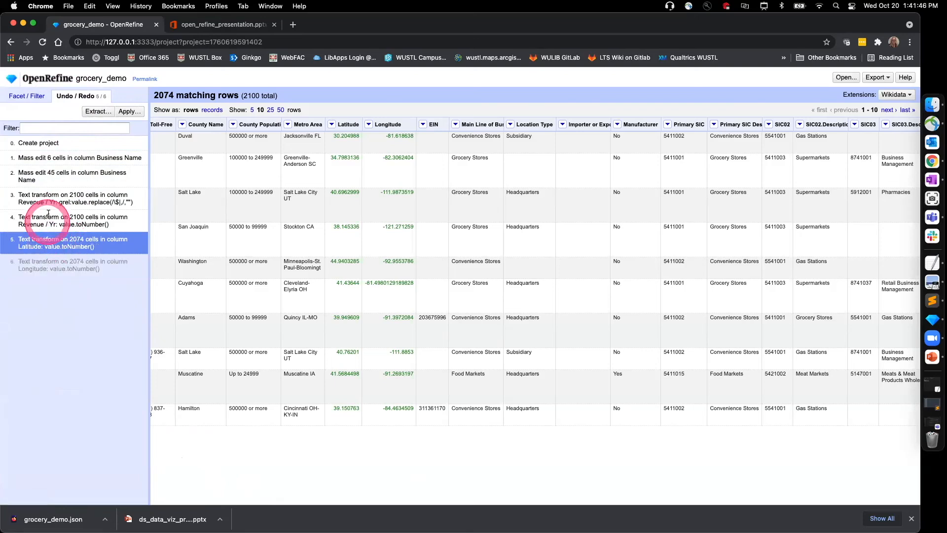
click(53, 182)
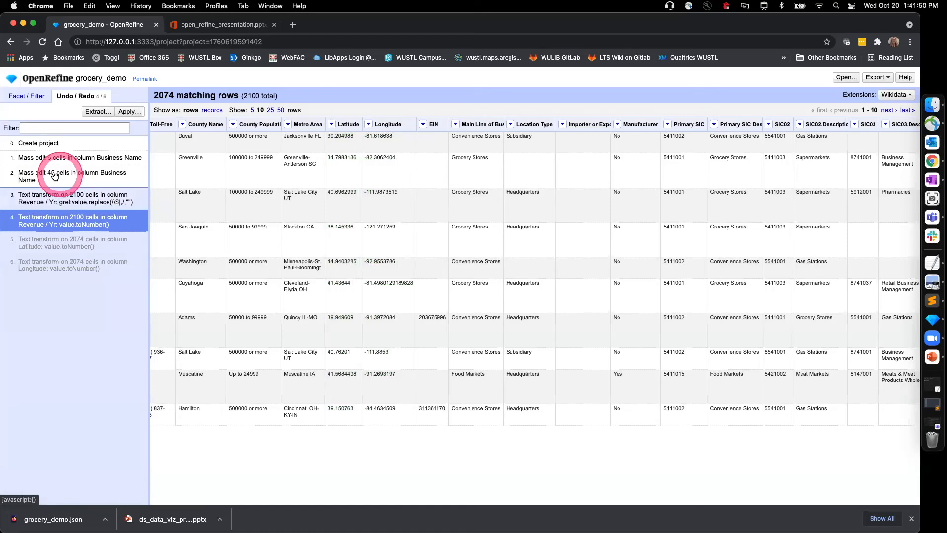
Step: Revert the project to the second Business Name mass edit and reapply all operations through the Longitude number conversion
click(54, 176)
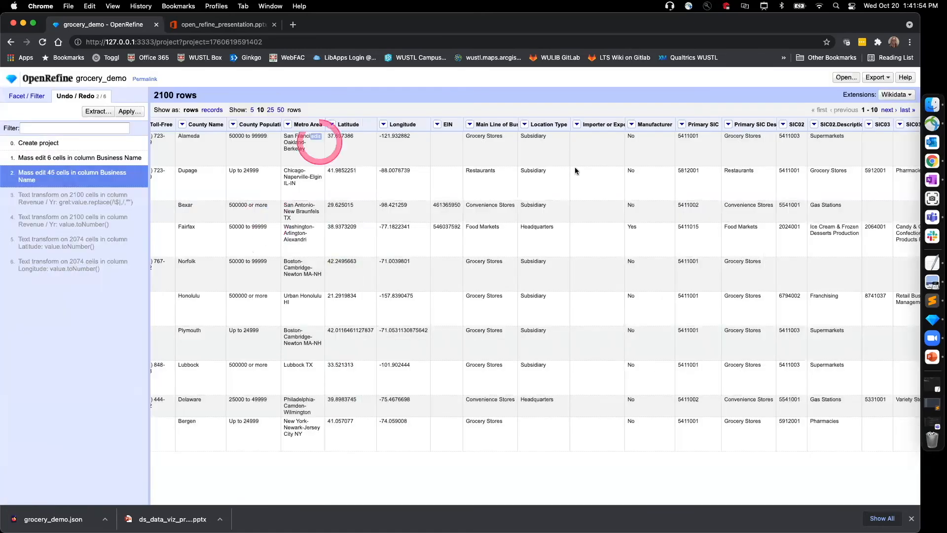
click(71, 197)
click(64, 220)
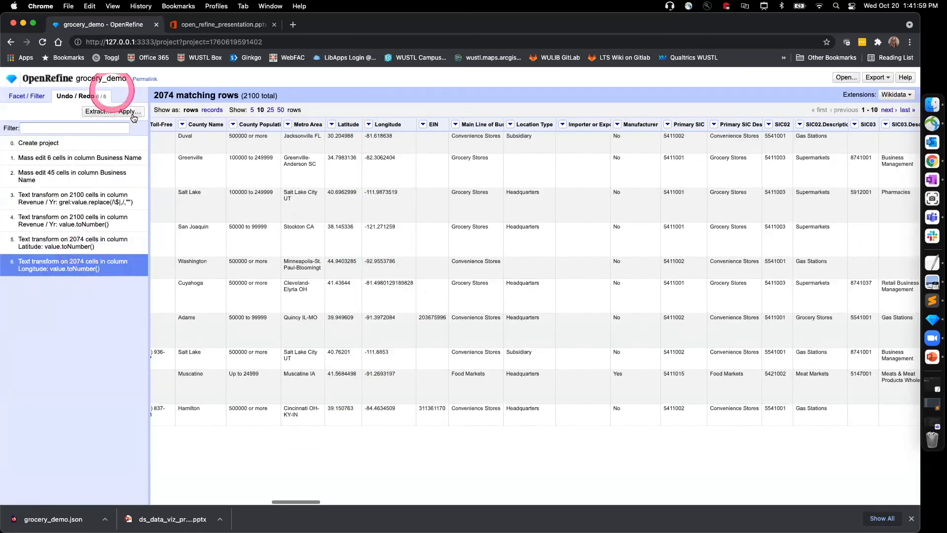
Step: Examine the full operation history as extractable JSON and the dialog for applying an extracted history, leaving both without performing operations
click(130, 112)
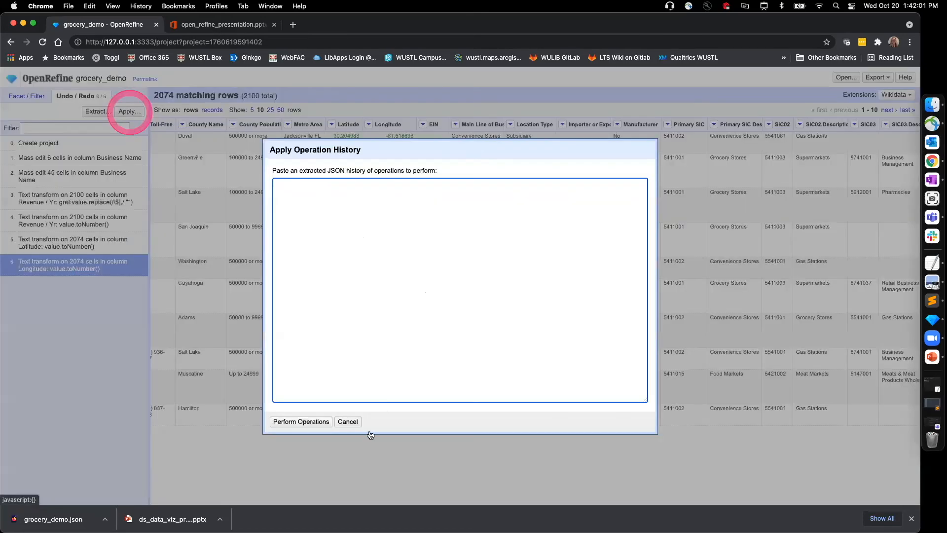
click(347, 424)
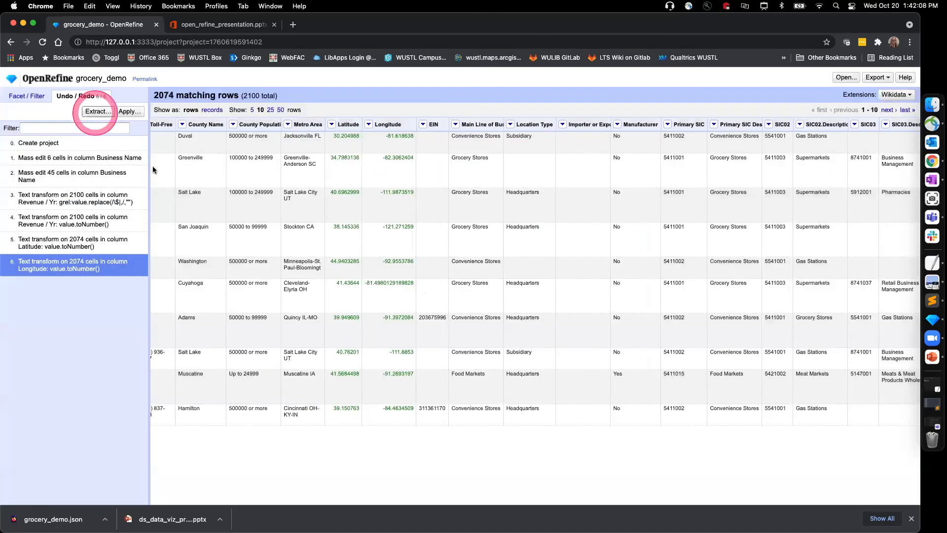
click(98, 111)
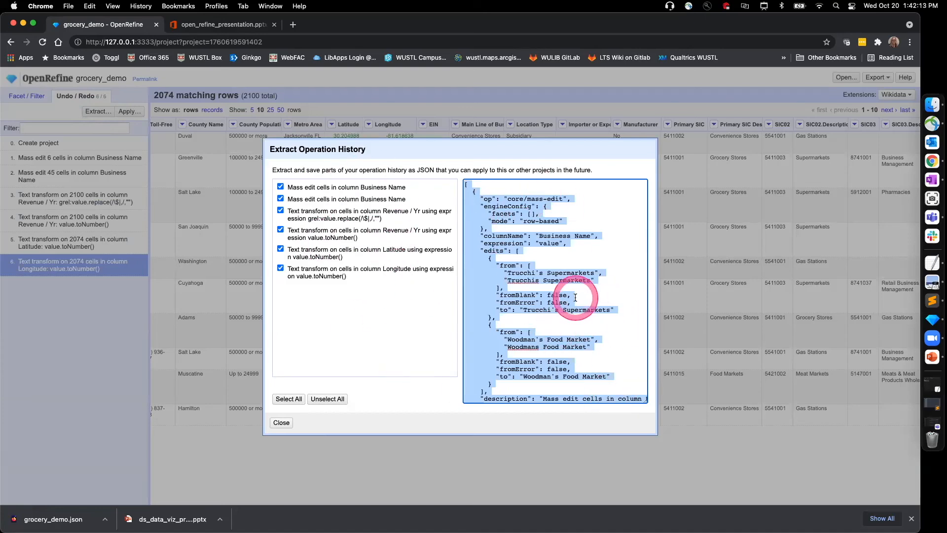
click(281, 422)
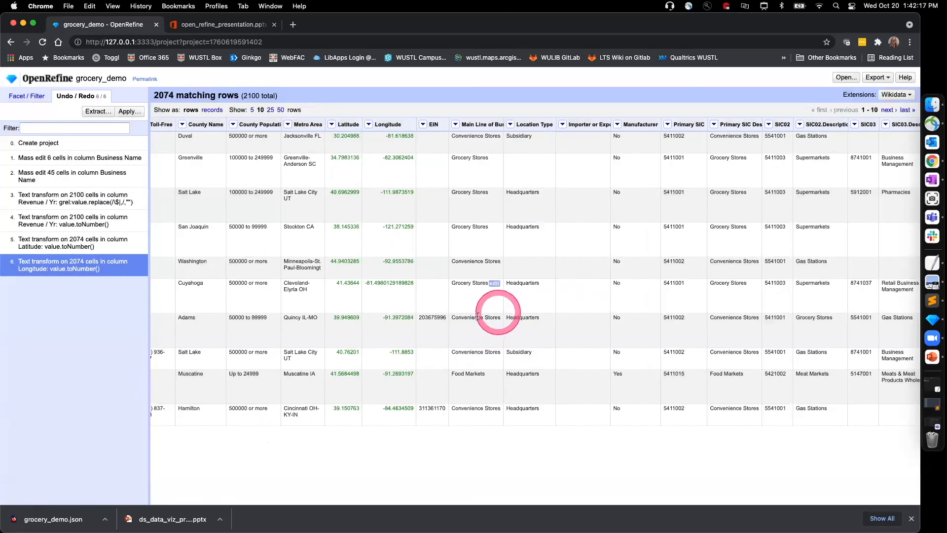
click(127, 111)
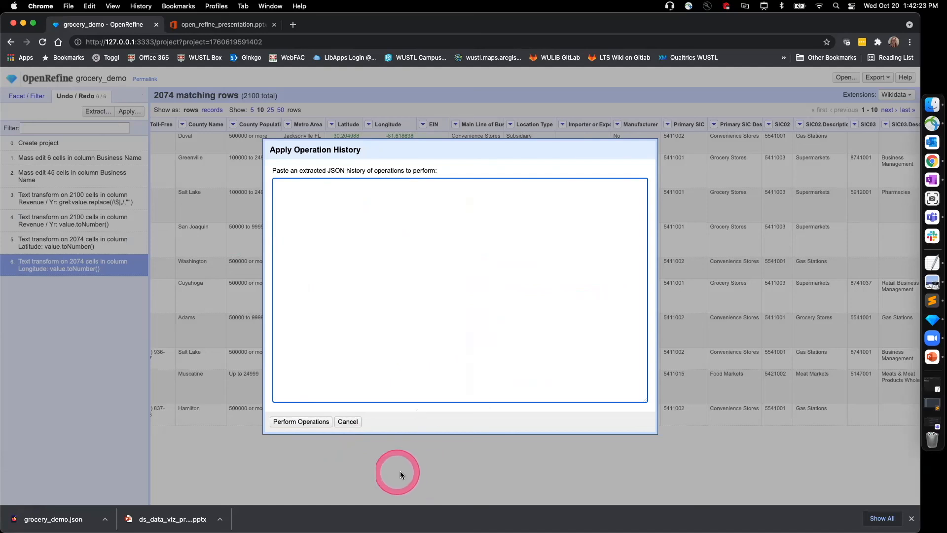
click(348, 422)
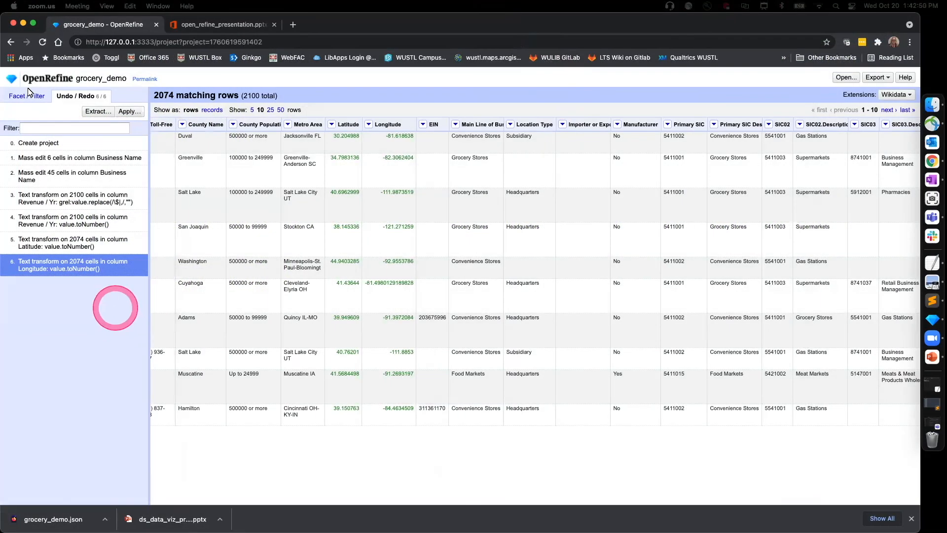
Step: Check the active facets and step the operation history back to the Revenue / Yr replace transform, undoing the three number conversions
click(26, 99)
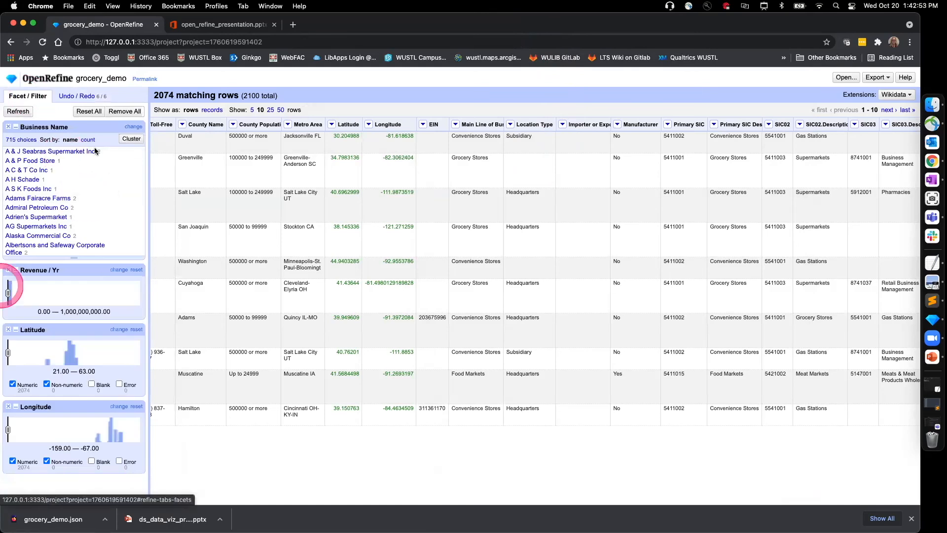
click(81, 314)
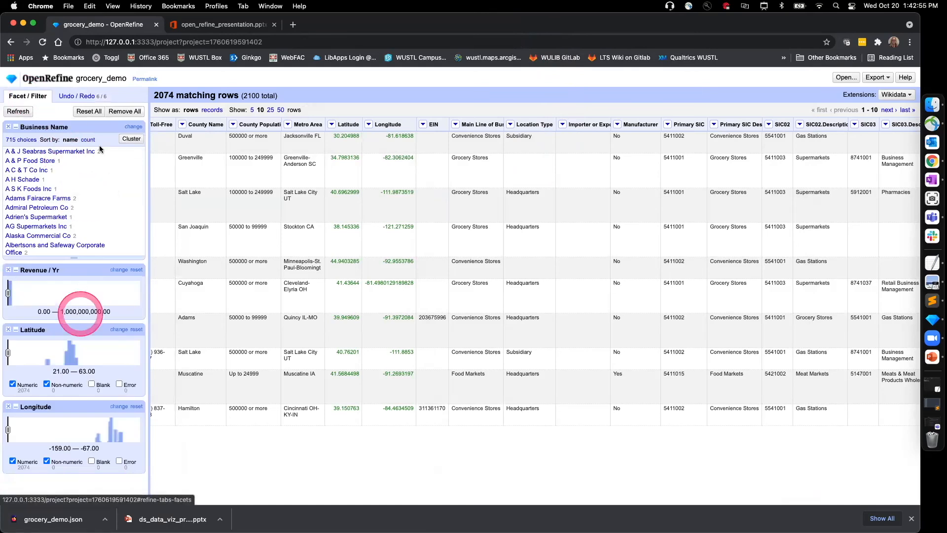
click(77, 97)
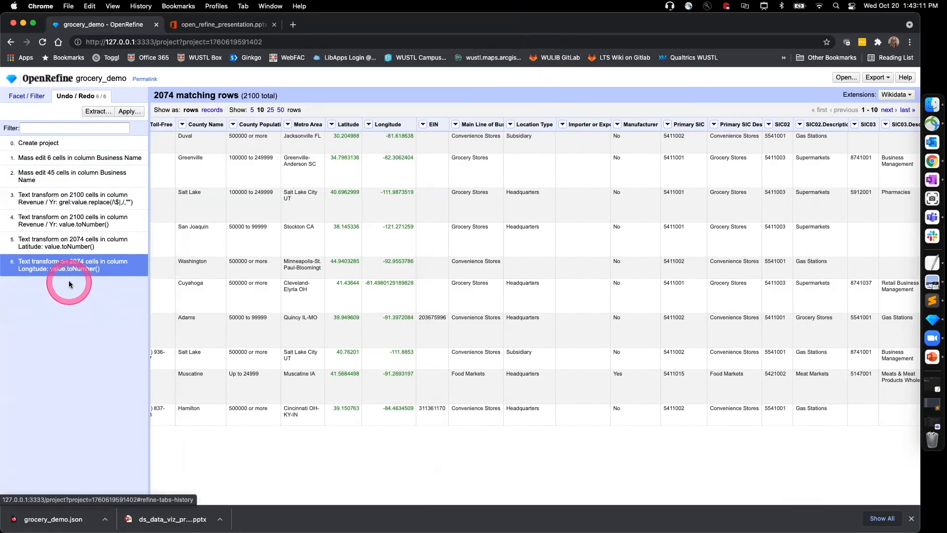
click(59, 242)
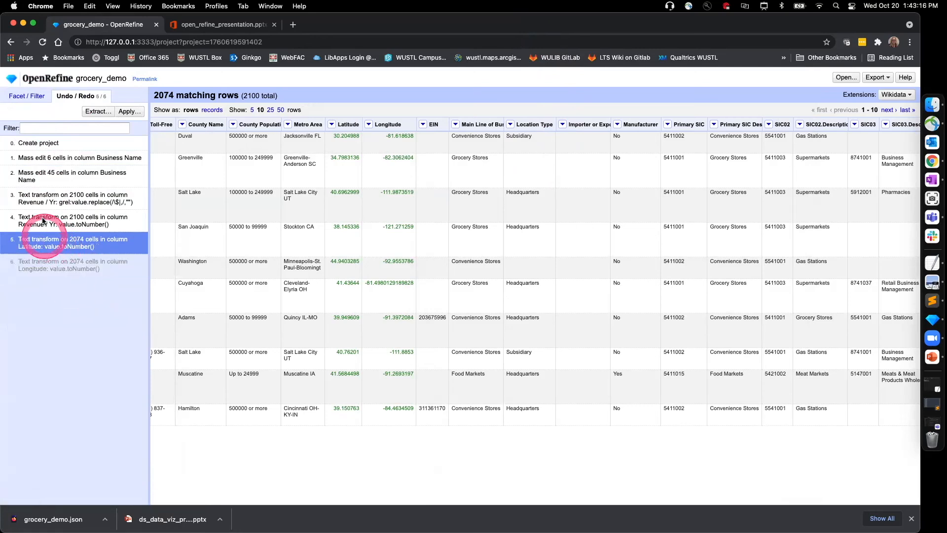
click(42, 218)
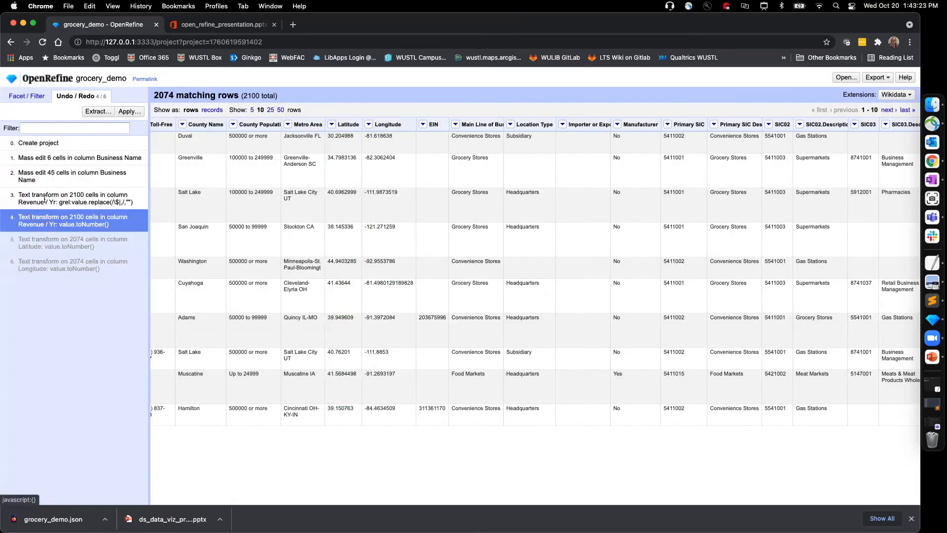
click(45, 199)
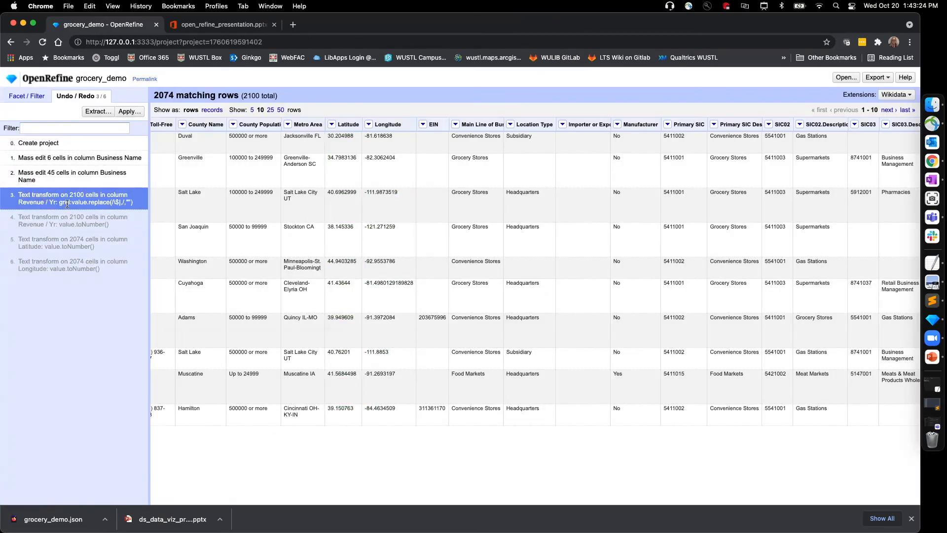
click(67, 204)
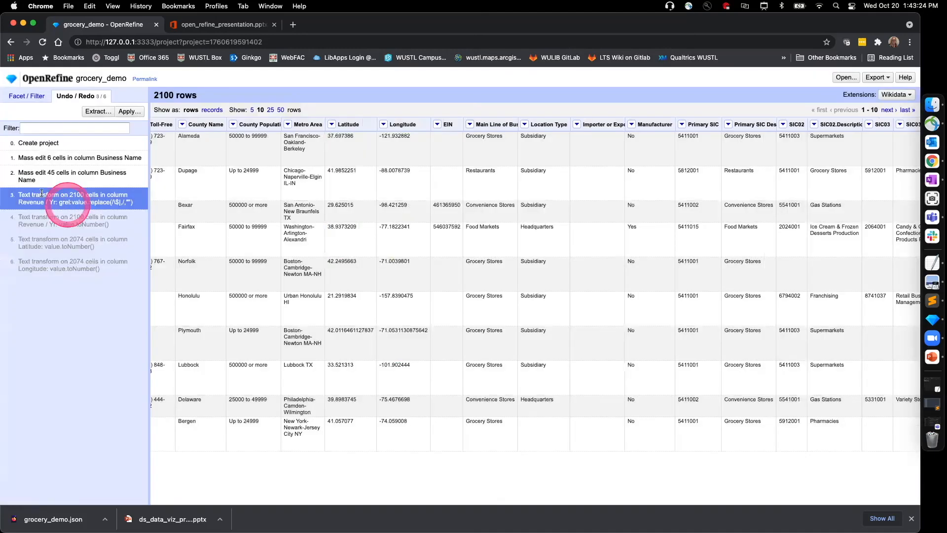
Step: Check the Revenue / Yr values and revert to the second Business Name mass edit, undoing the Revenue / Yr replace transform
scroll(447, 378, left, 3)
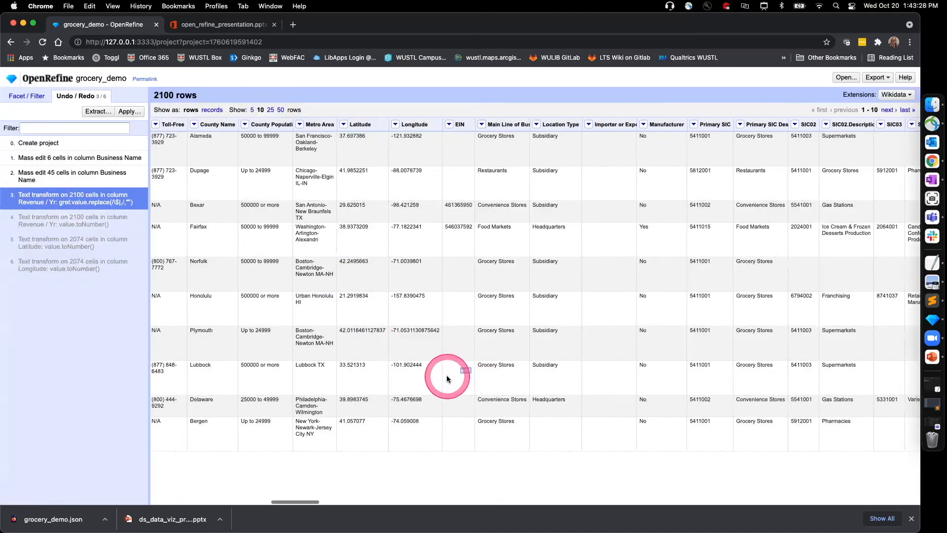
scroll(448, 378, left, 10)
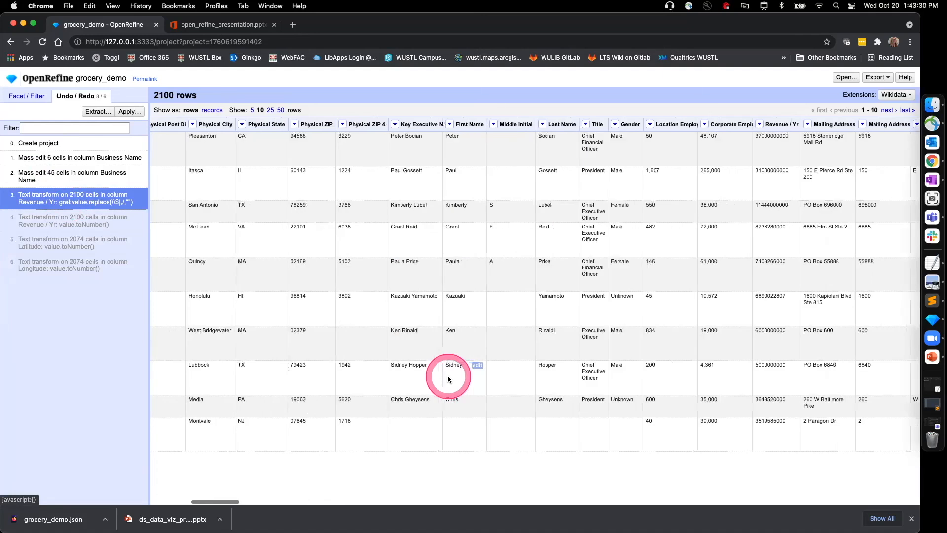
scroll(448, 378, left, 5)
scroll(448, 378, left, 8)
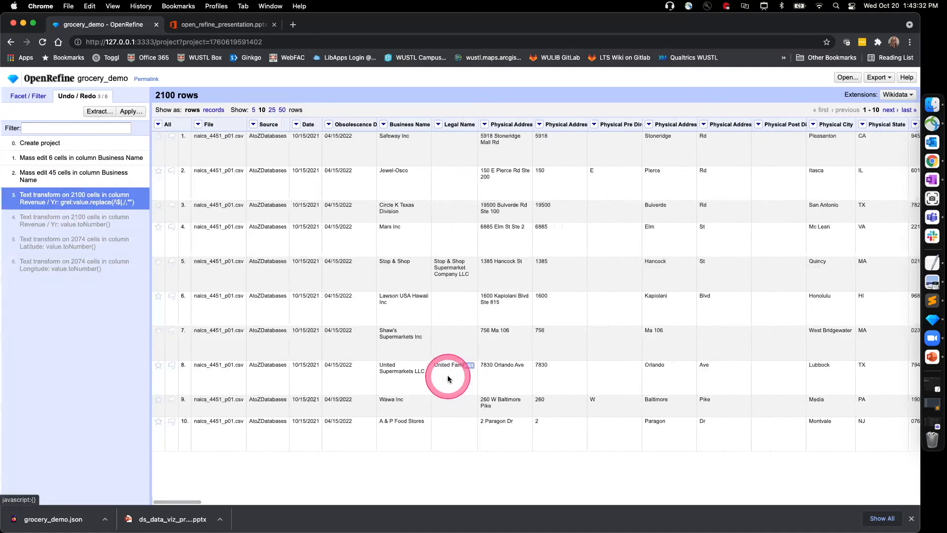
scroll(448, 378, right, 3)
scroll(448, 378, right, 15)
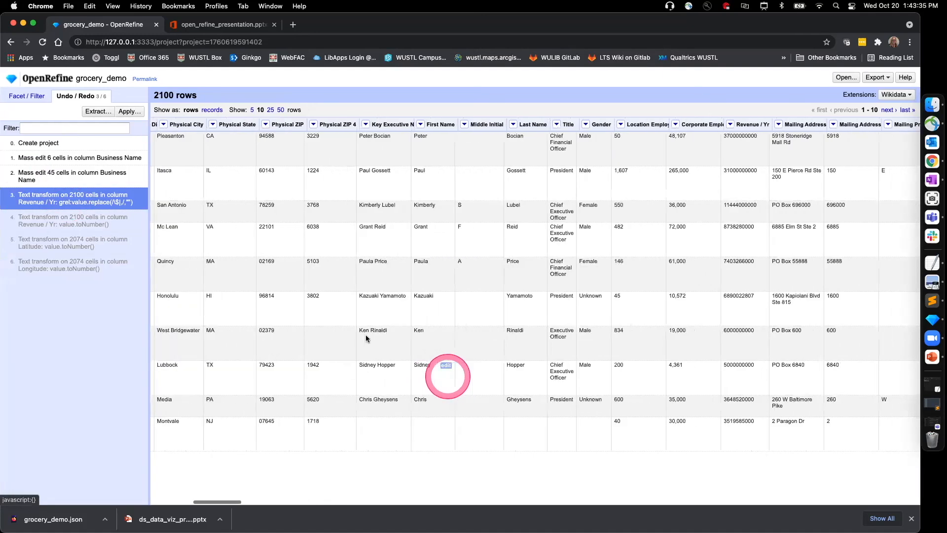
click(50, 173)
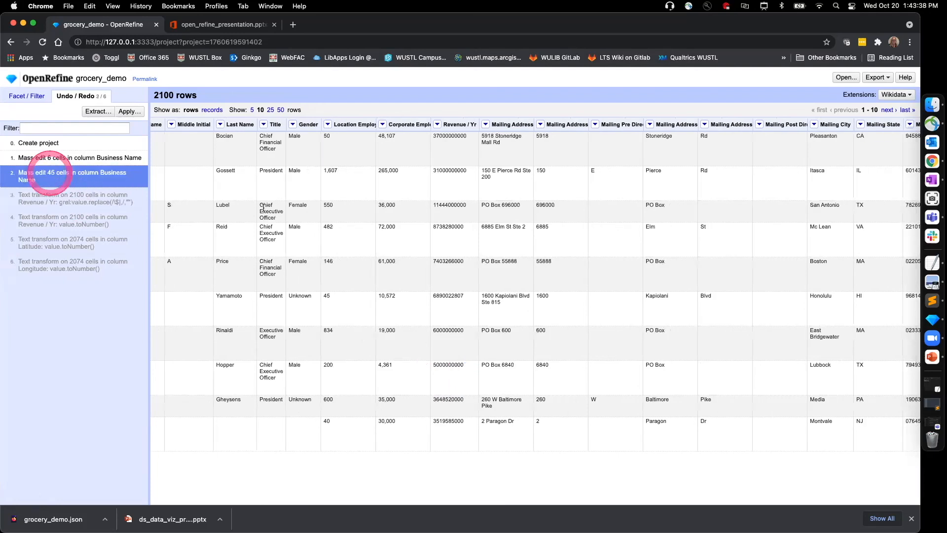
click(113, 185)
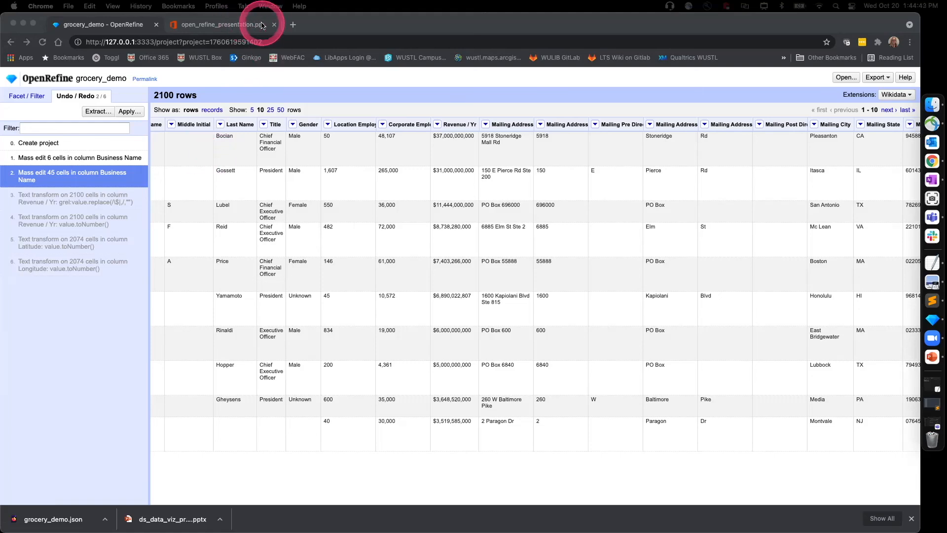
Step: Visit the New York Times home page in a new browser tab and close that tab again
click(395, 25)
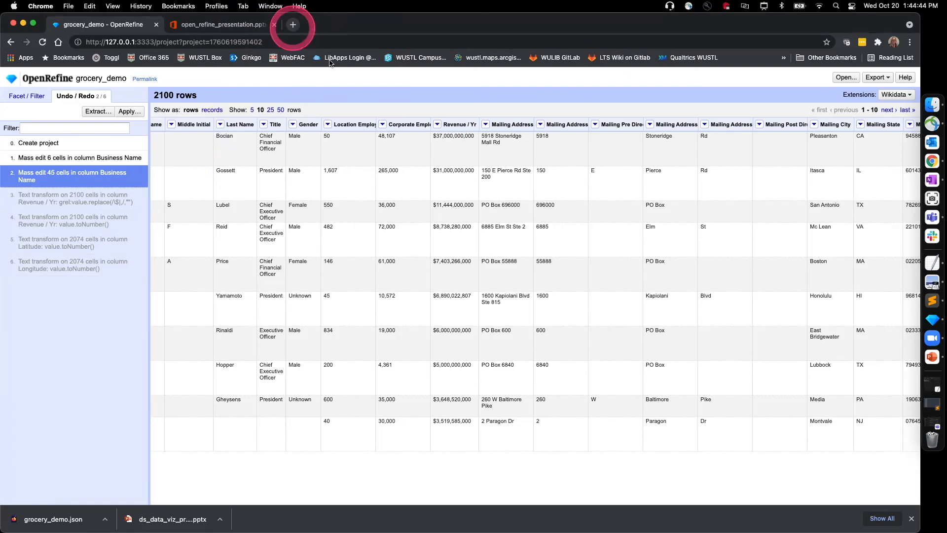
click(293, 25)
text(\mn)
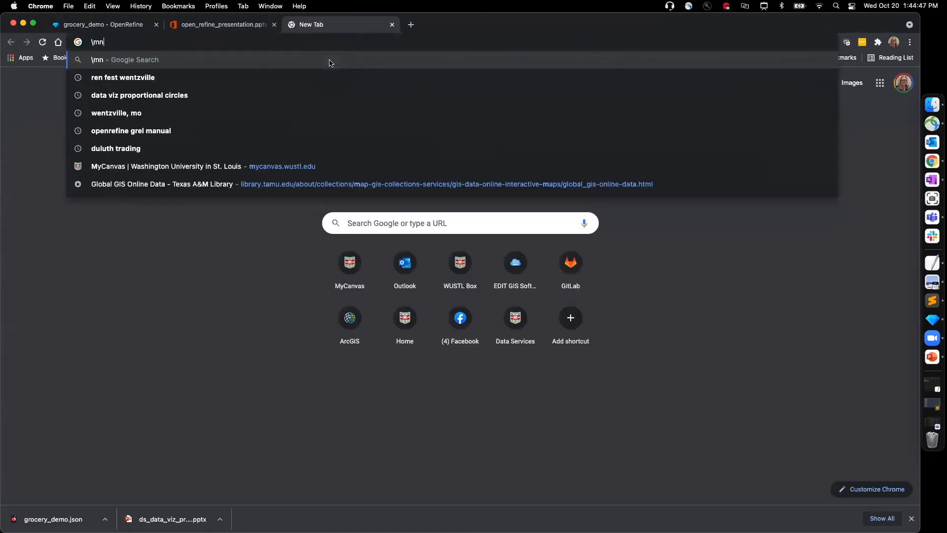
key(BackSpace)
text(nytimes)
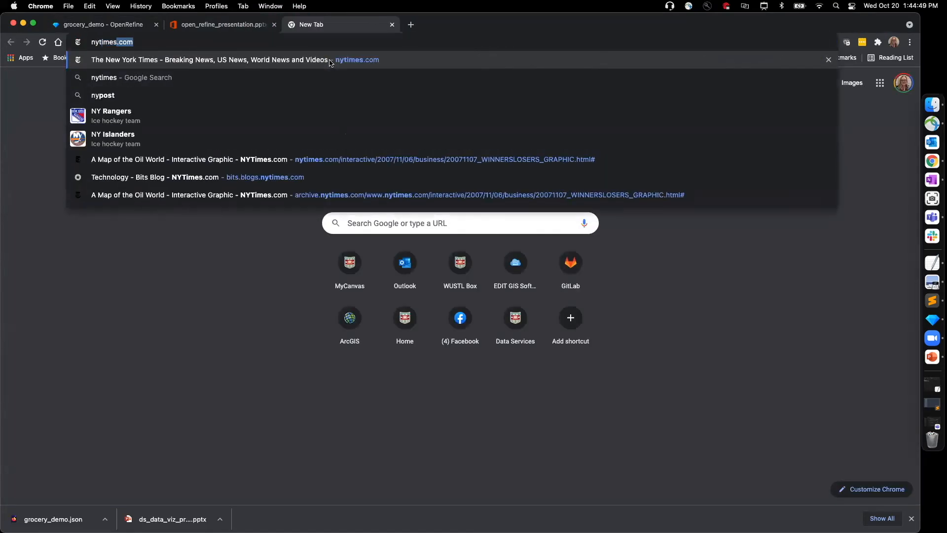
click(330, 61)
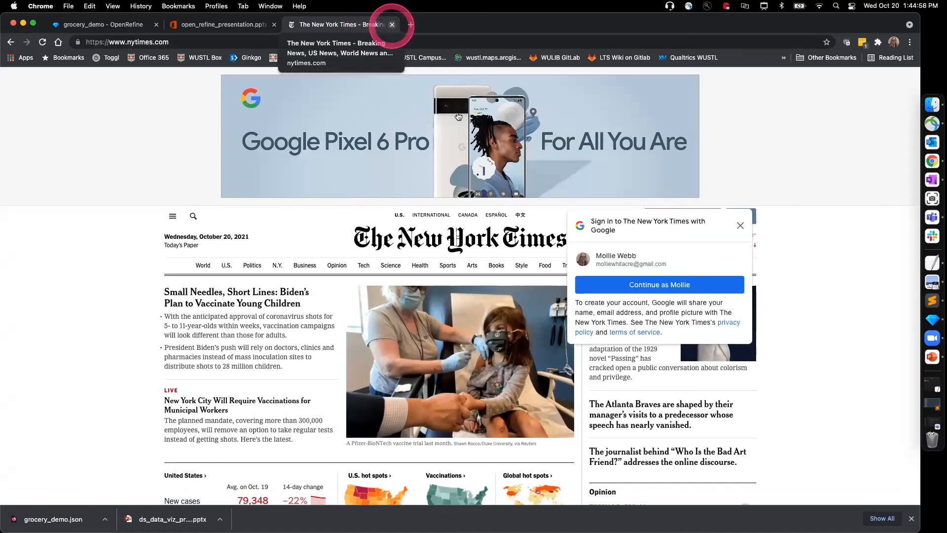
click(740, 226)
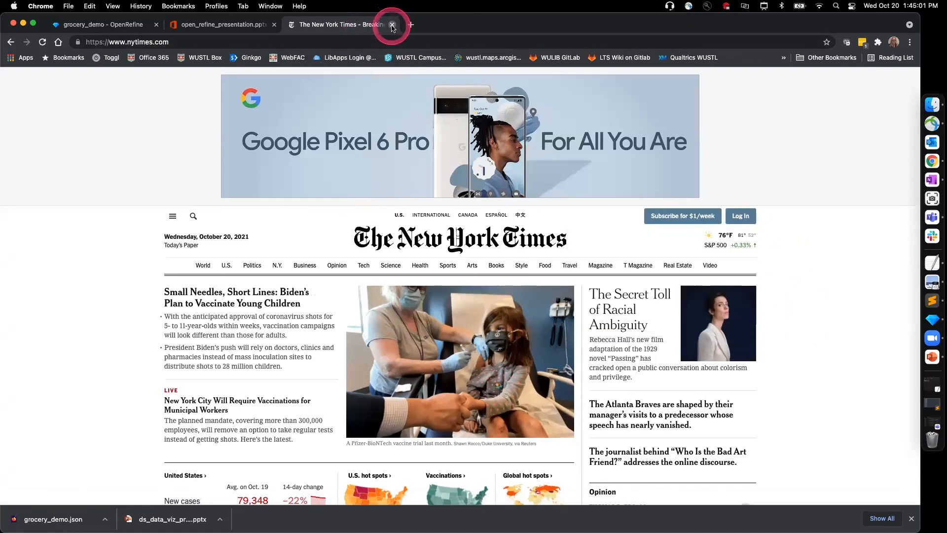
click(392, 25)
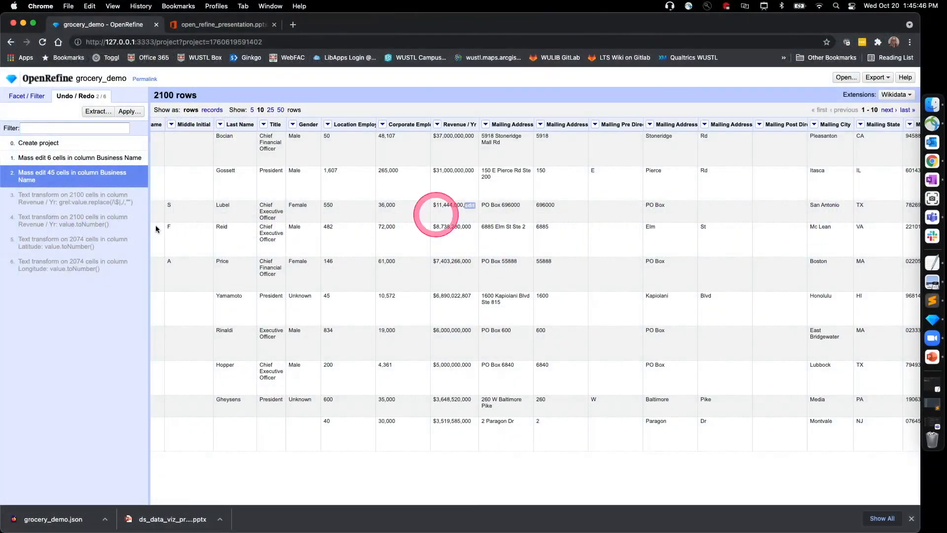
Step: Reapply all operations through the Longitude conversion and export the rows as comma-separated values to the Desktop as grocery_demo.csv
click(101, 174)
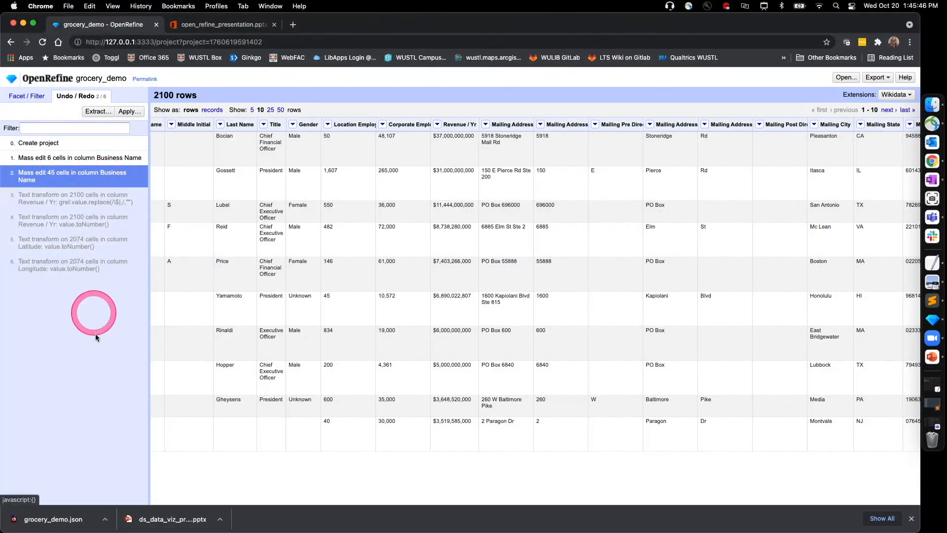
click(72, 266)
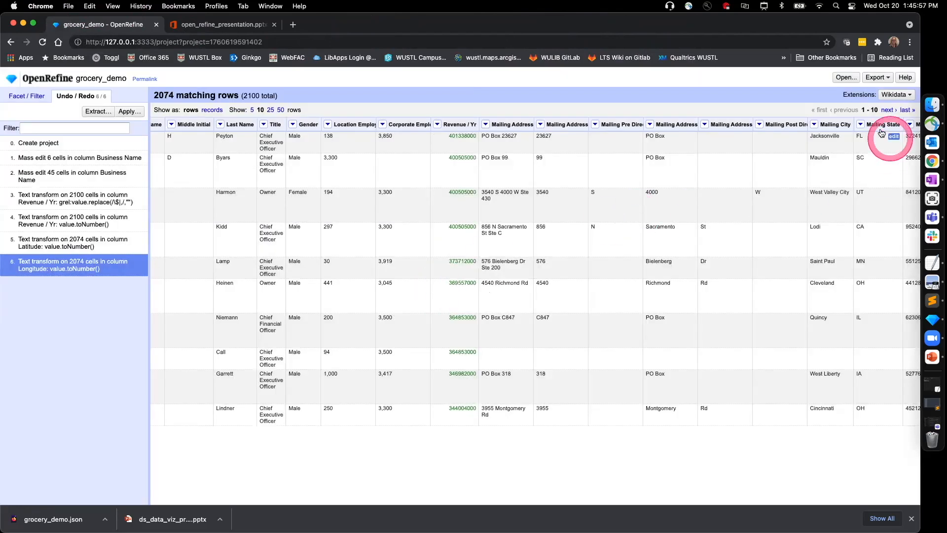
click(884, 81)
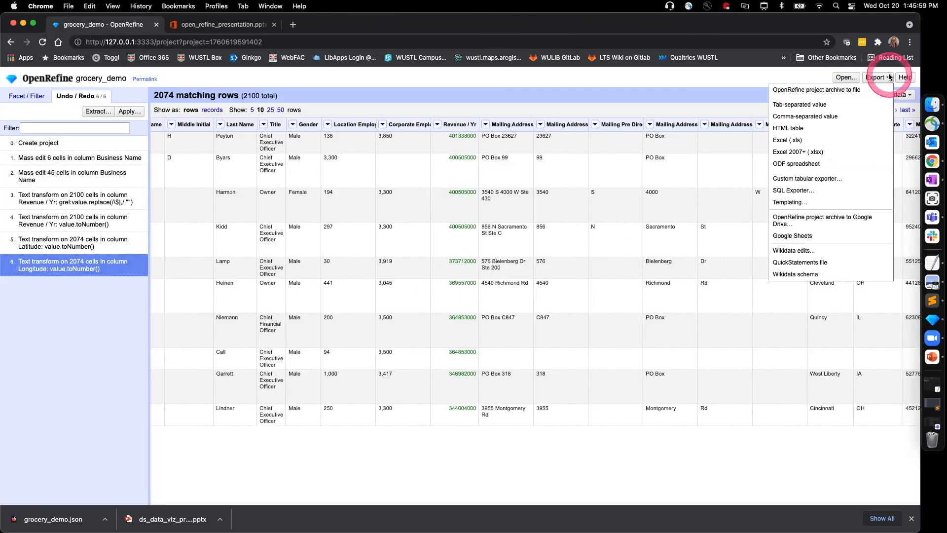
click(802, 117)
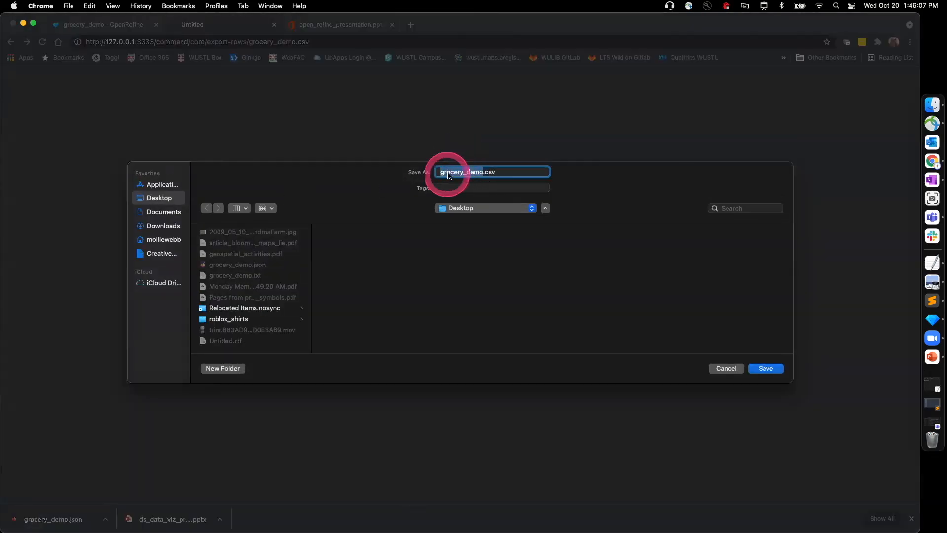
click(766, 368)
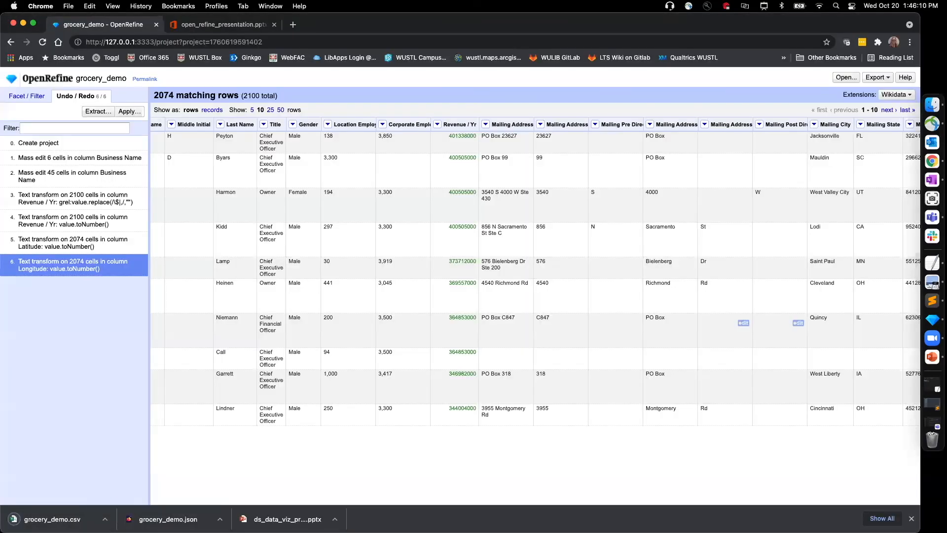
Step: Open the exported grocery_demo.csv in Excel and look over its first columns
click(104, 519)
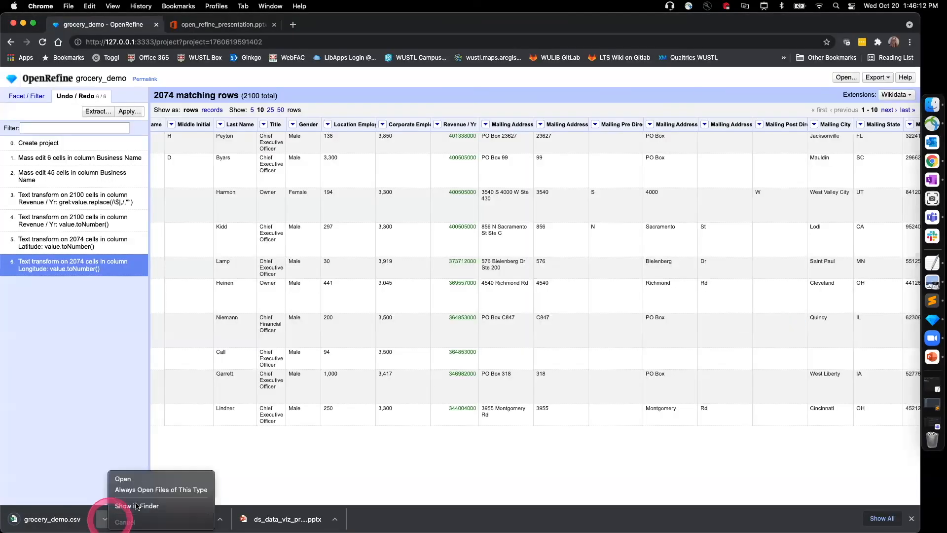
click(123, 479)
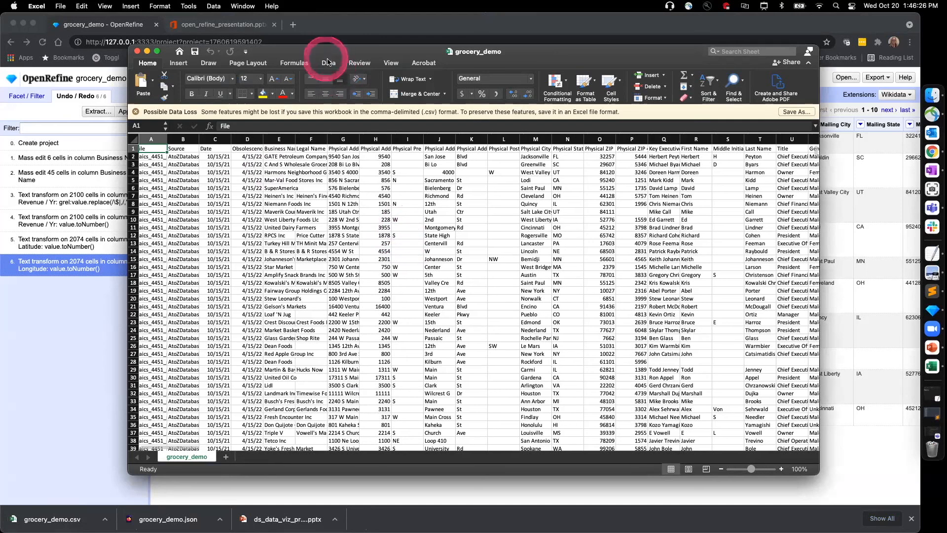
scroll(414, 246, left, 1)
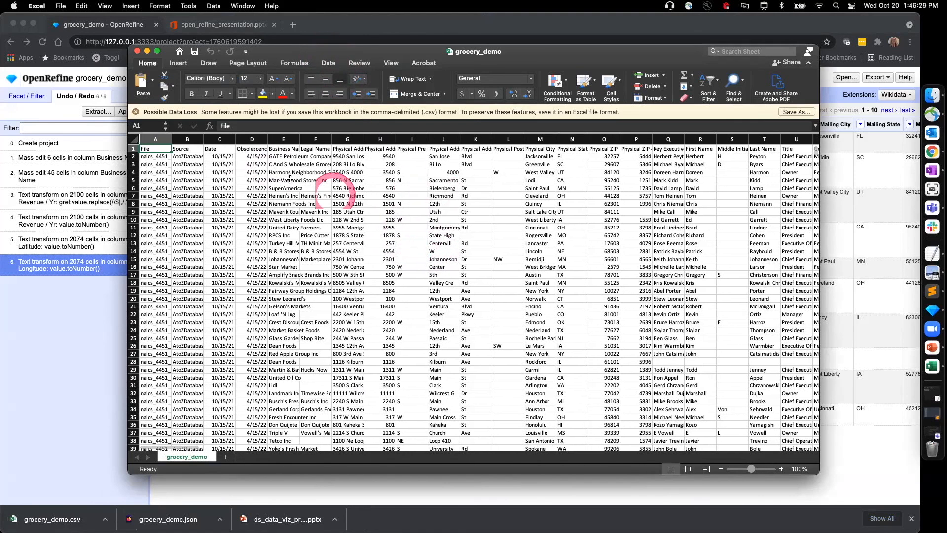
drag(301, 51, 302, 55)
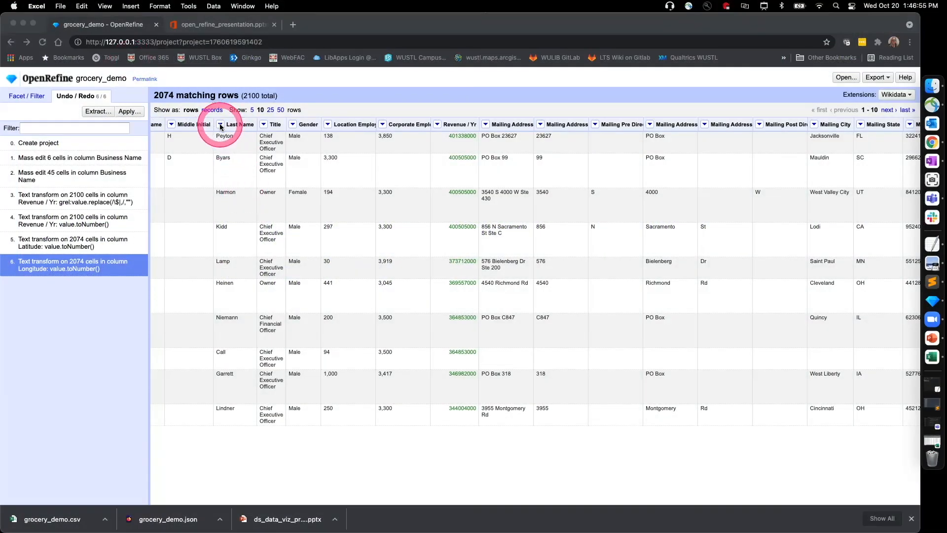
Step: Show the cell-editing options available for the Last Name column in OpenRefine
click(220, 127)
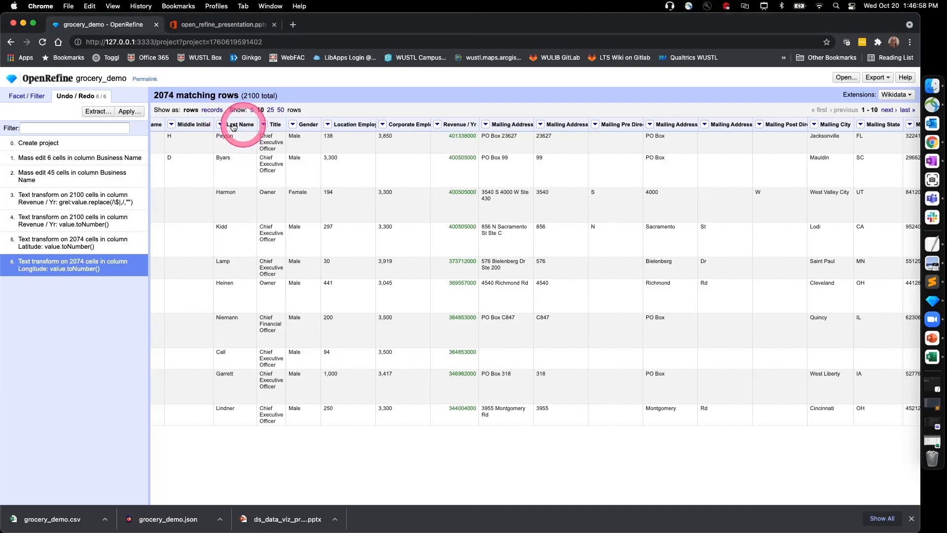
click(220, 126)
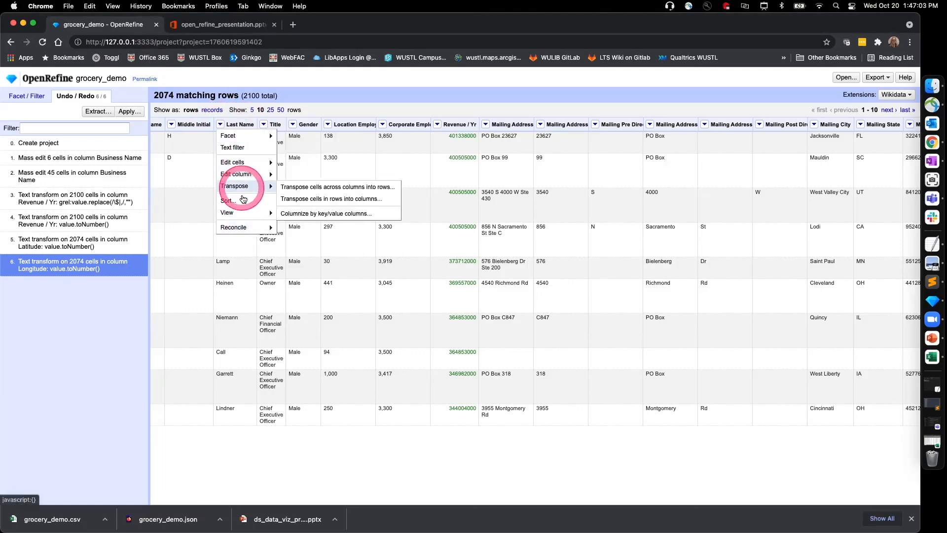
click(220, 126)
click(222, 126)
mouse_move(231, 162)
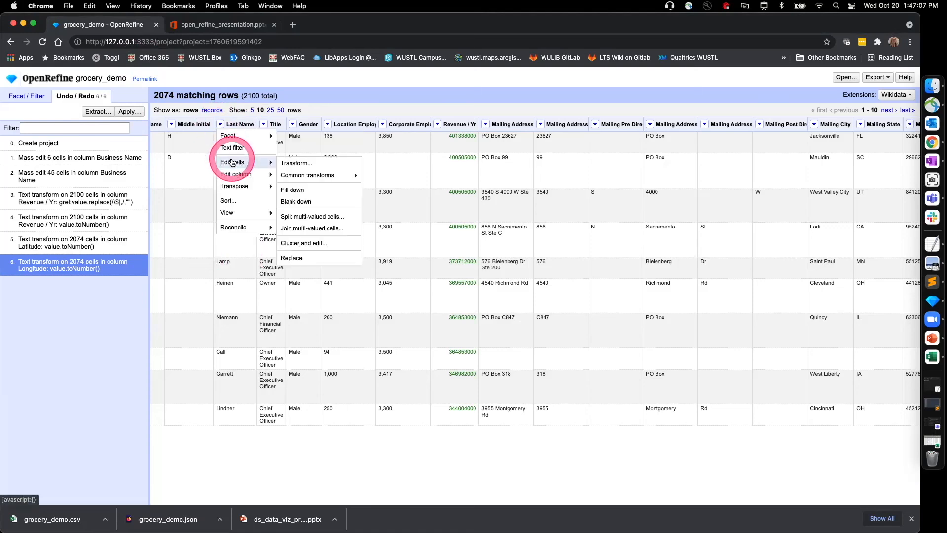